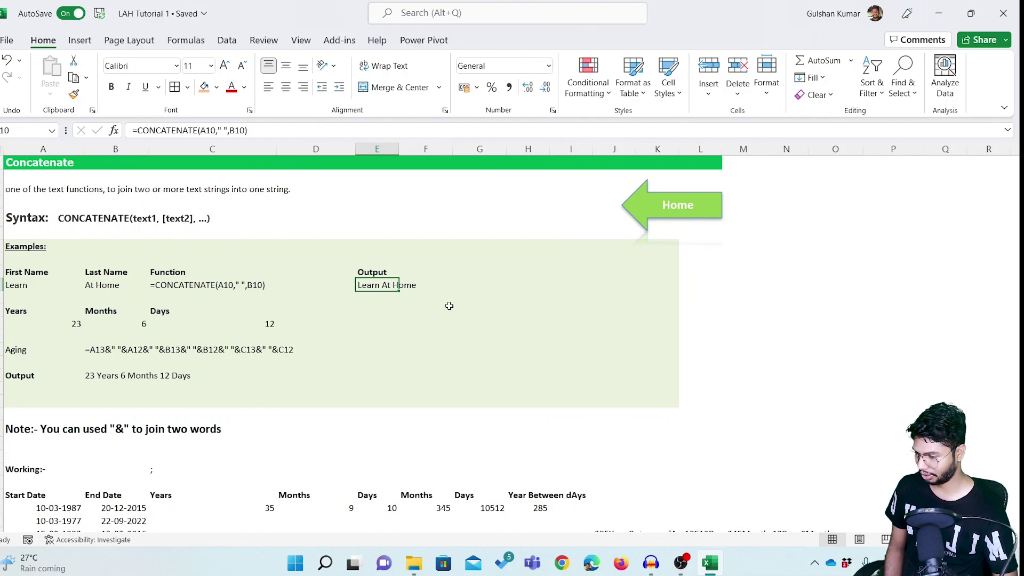
Check the names Learn and At Home in A10 and B10, then clear Output cell E10.
key("Left")
key("Left")
key("Left")
key("Left")
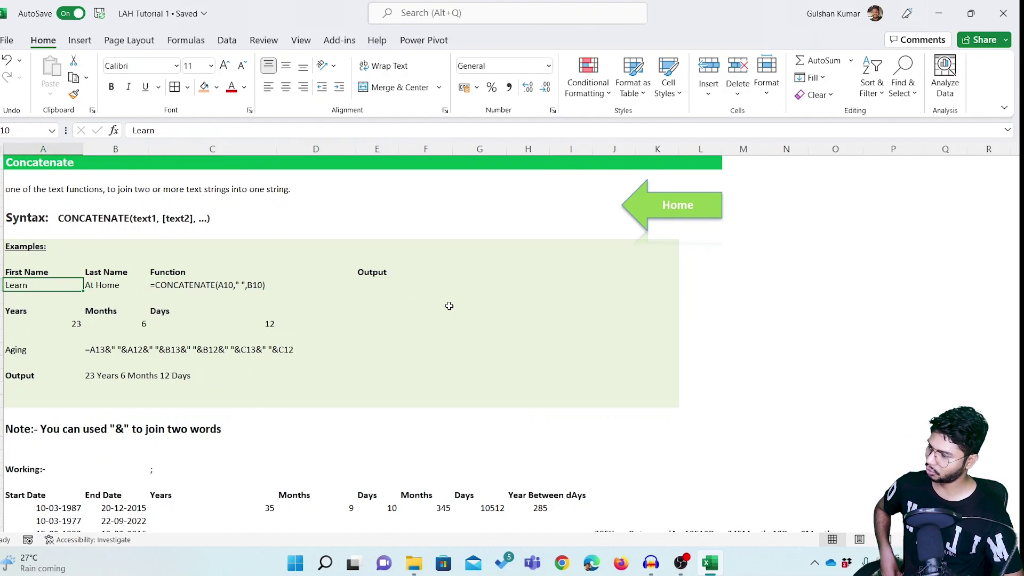
key("Right")
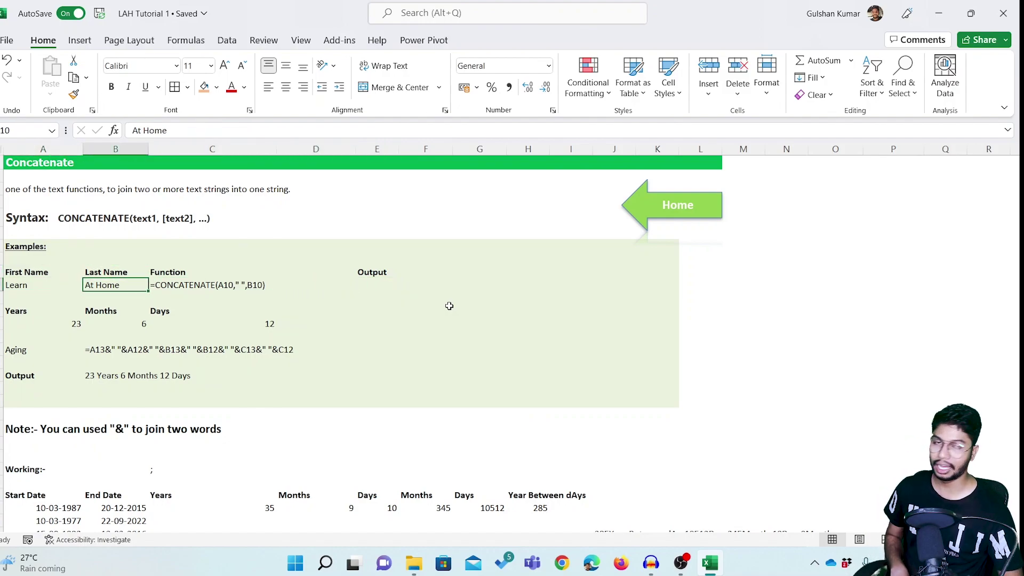
key("Right")
key("Right")
key("Right")
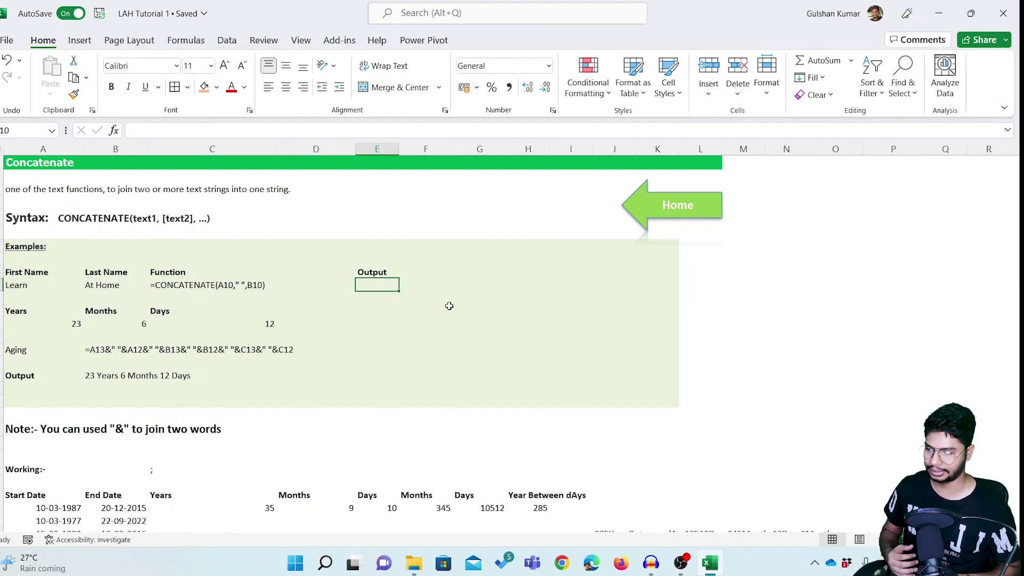
Enter =A10&" "&B10 in E10 so it joins the two names with a space.
type("=")
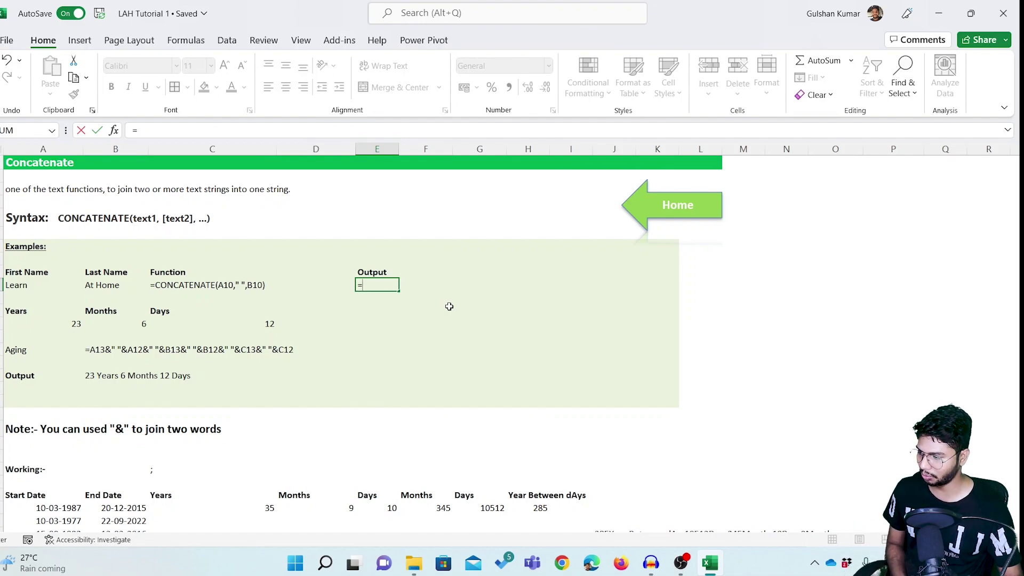
left_click(50, 287)
type("&")
left_click(101, 283)
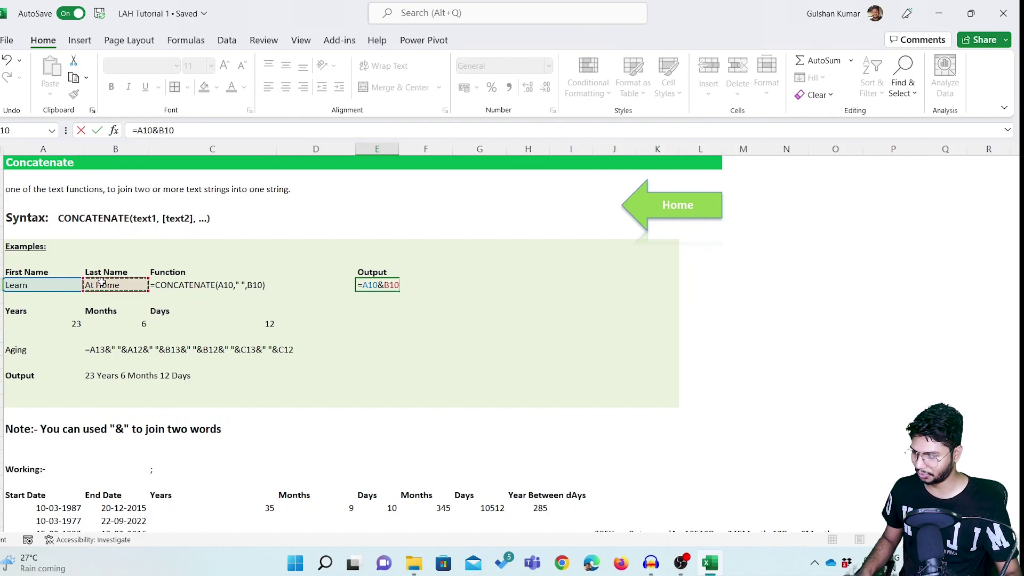
key("Return")
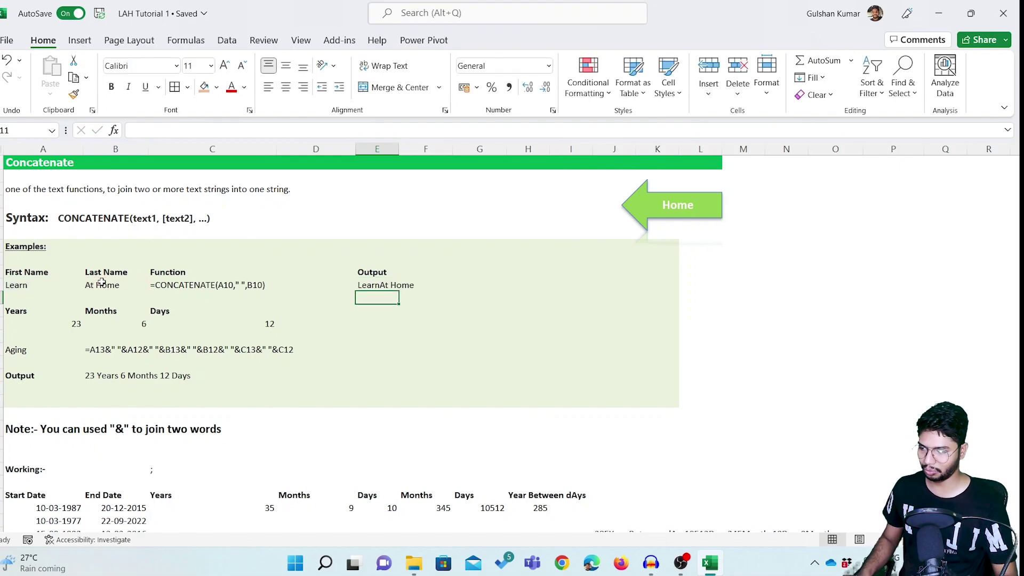
key("Up")
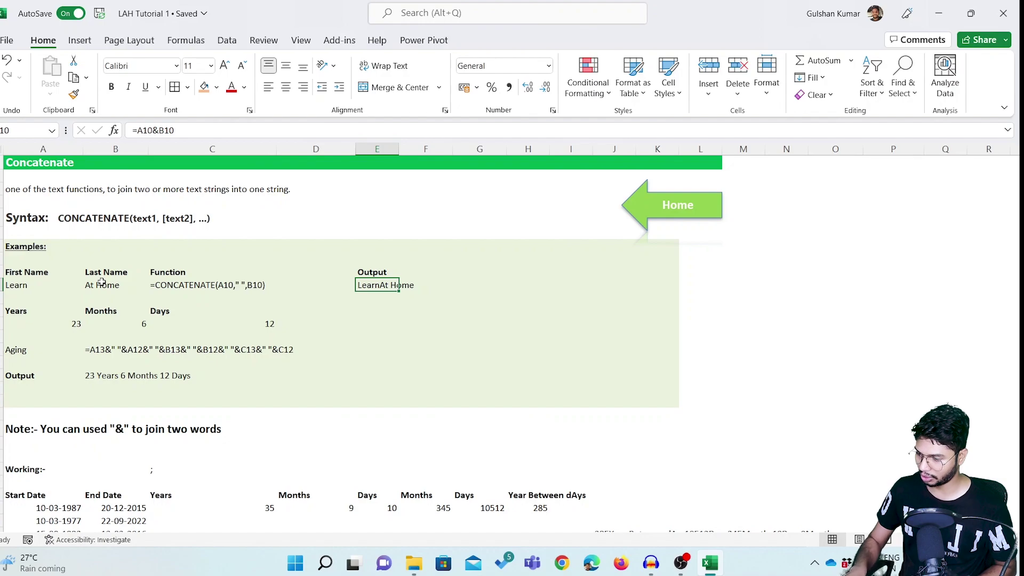
key("F2")
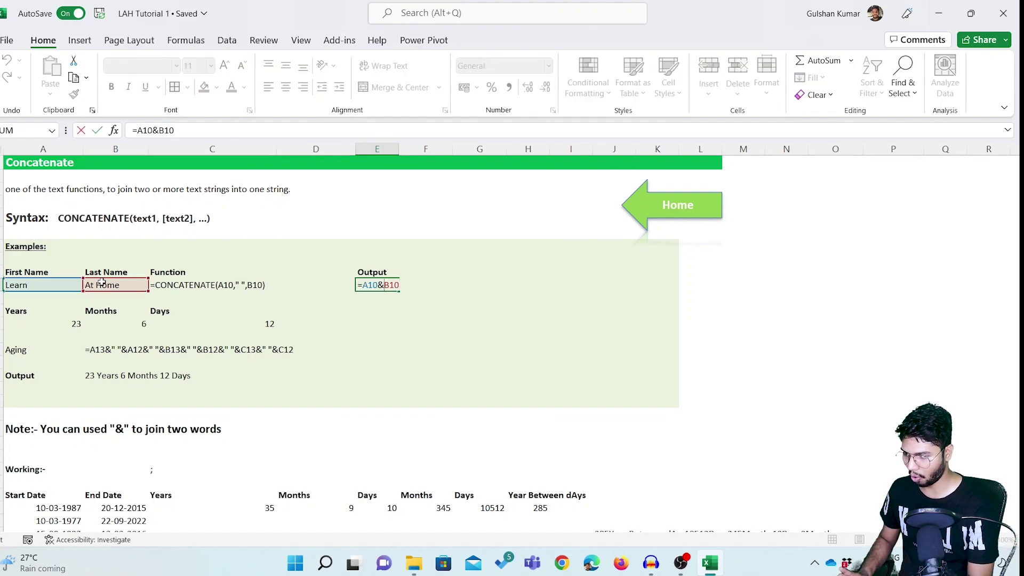
type("&")
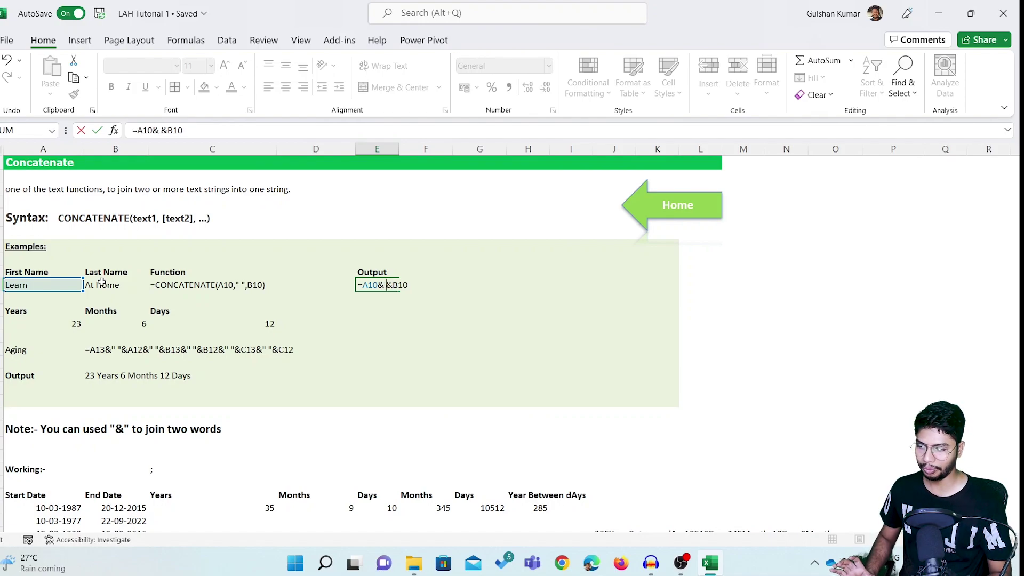
type(" \"")
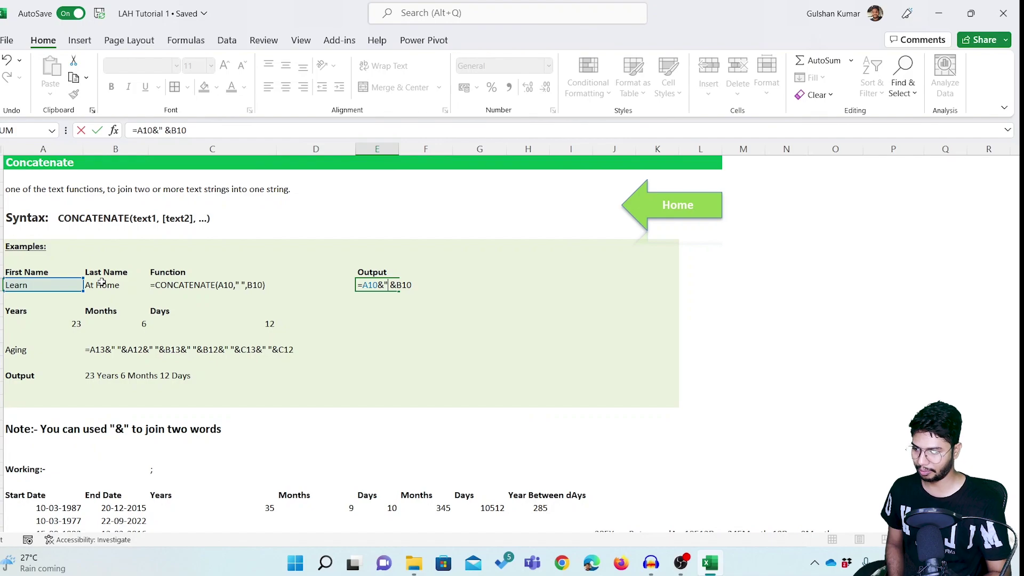
type("\"")
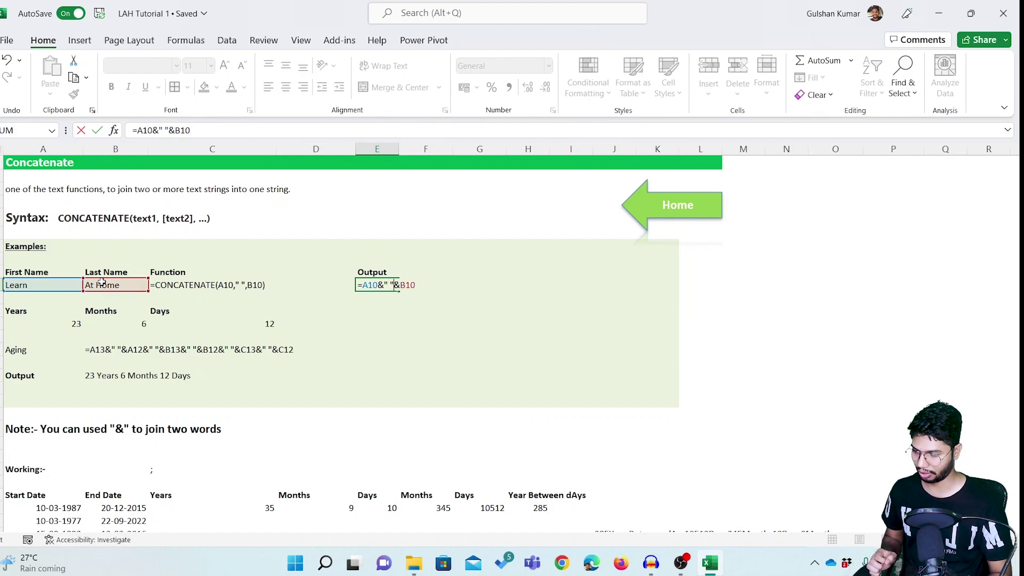
key("ctrl+Return")
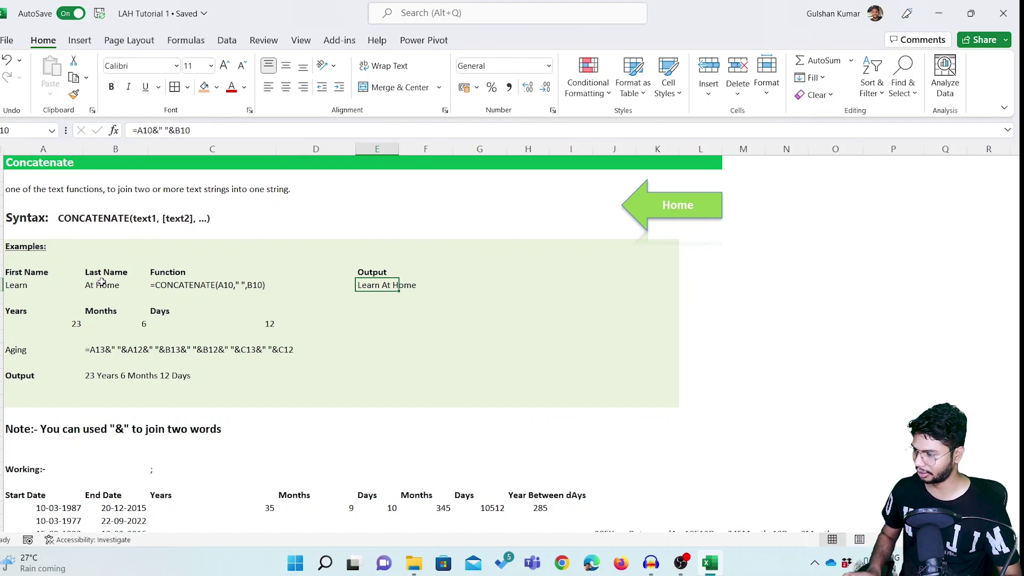
Test the formula with a sample first and last name, then undo to restore Learn and At Home.
key("Home")
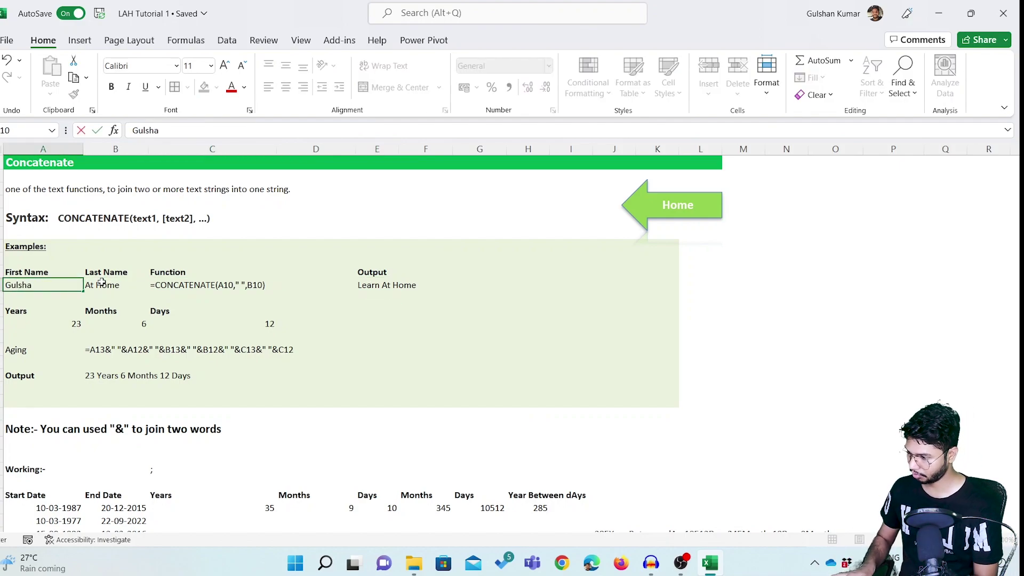
key("Return")
left_click(102, 282)
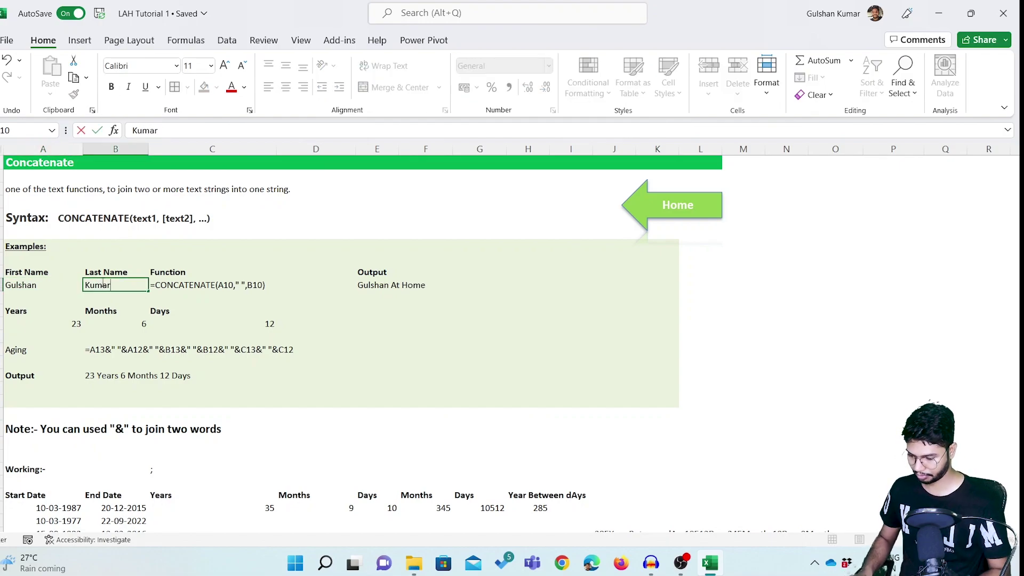
key("Return")
left_click(102, 282)
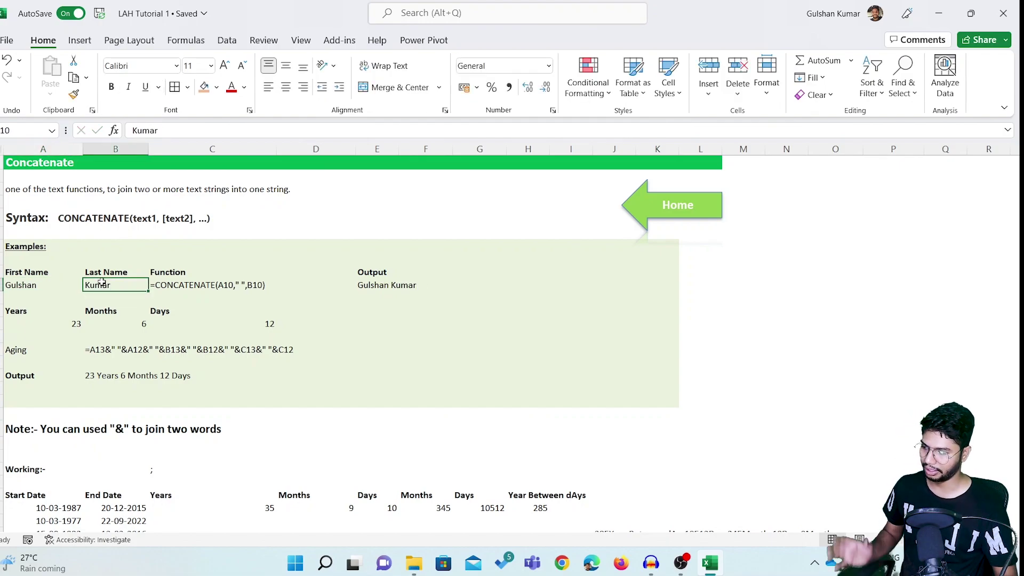
key("ctrl+z")
key("ctrl+z")
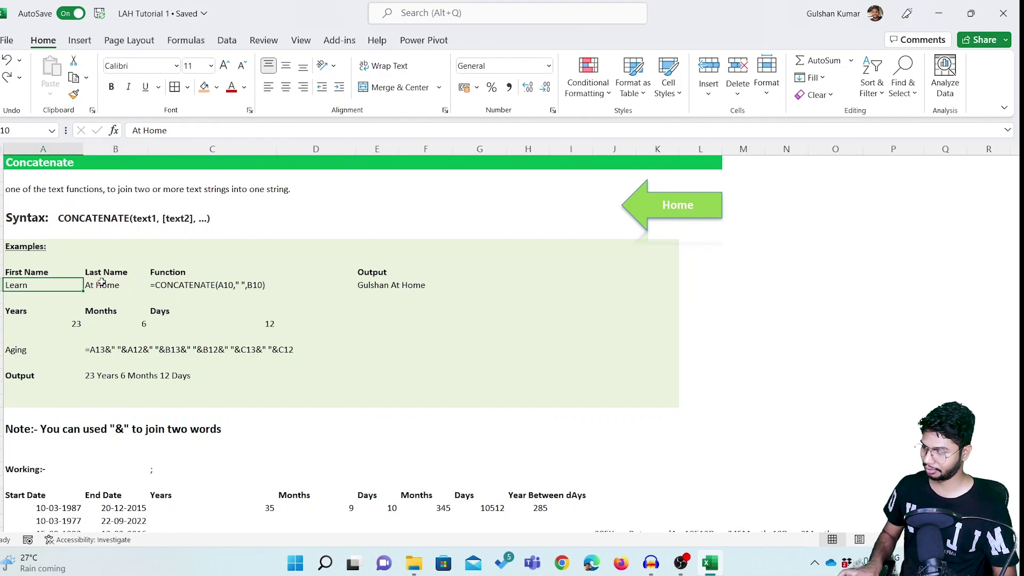
key("Right")
key("Right")
key("Right")
key("Right")
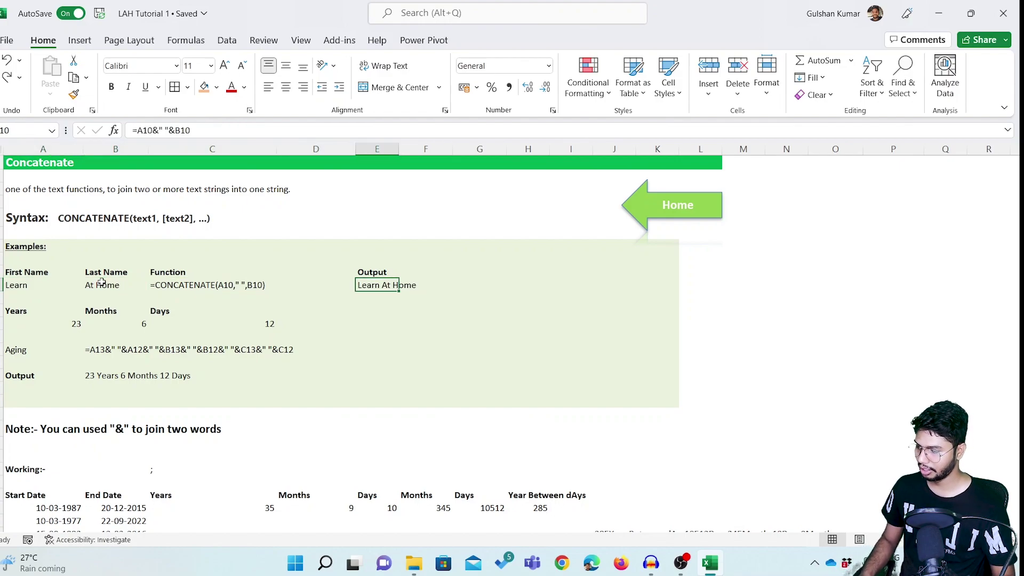
key("Down")
key("Down")
key("Down")
key("Down")
key("Left")
key("Down")
key("Left")
key("Left")
key("Left")
key("Right")
key("Down")
key("Down")
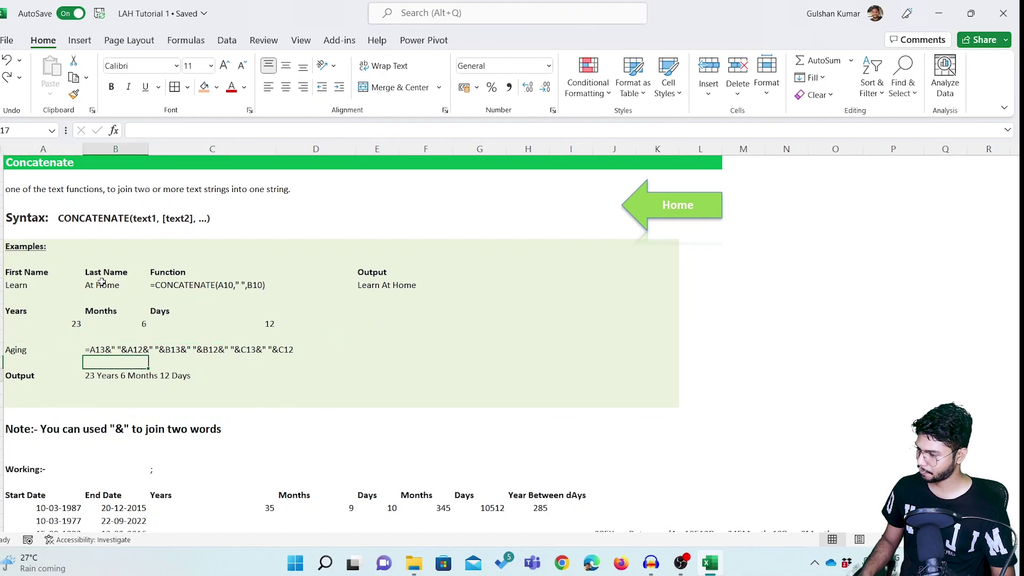
key("F2")
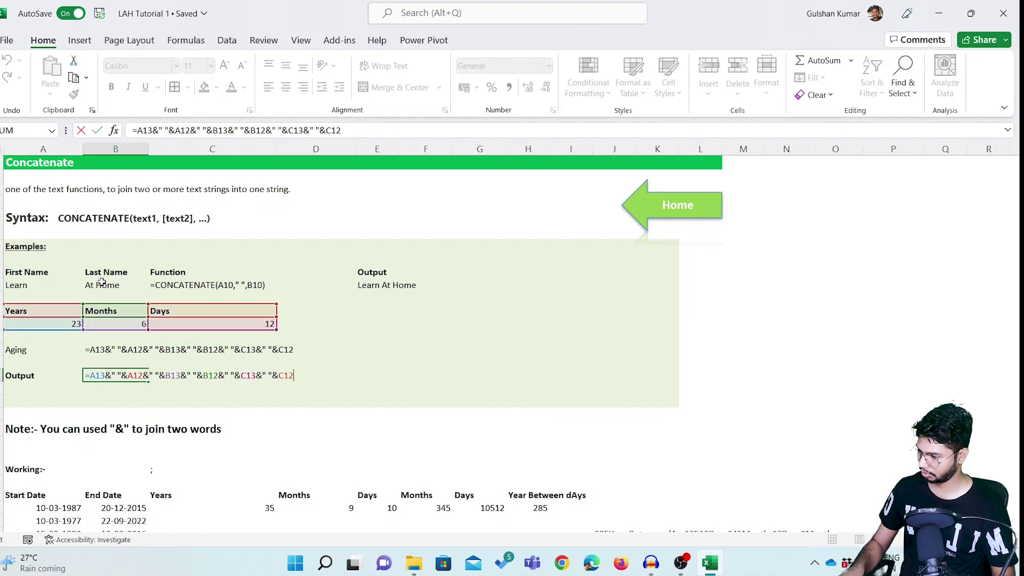
key("Escape")
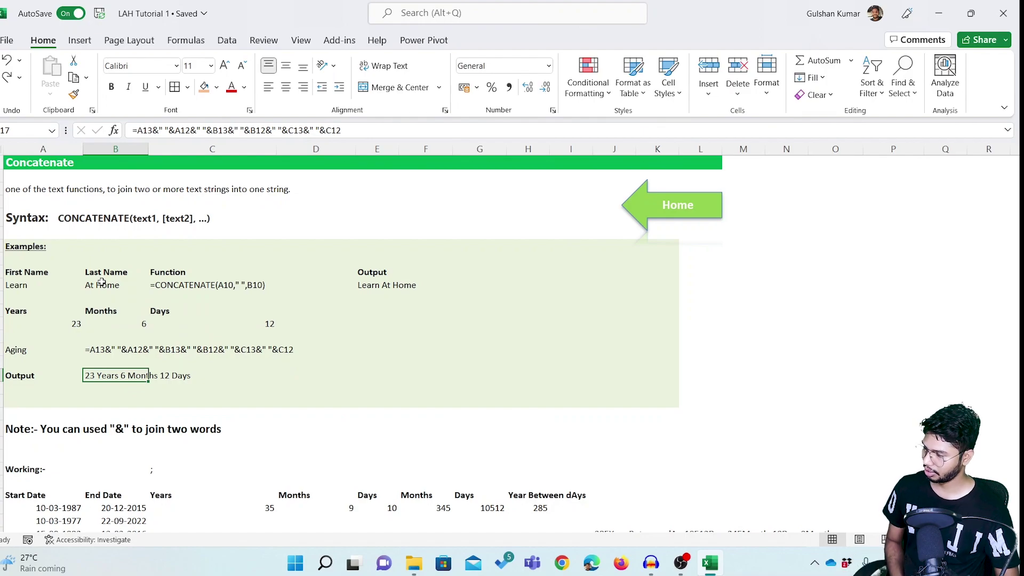
key("Up")
key("Up")
key("Up")
key("Up")
key("Left")
key("Up")
key("Down")
key("Down")
key("Up")
key("Up")
key("Down")
key("shift+Up")
key("Right")
key("Right")
key("shift+Up")
key("Down")
key("Down")
key("Down")
key("Down")
key("Left")
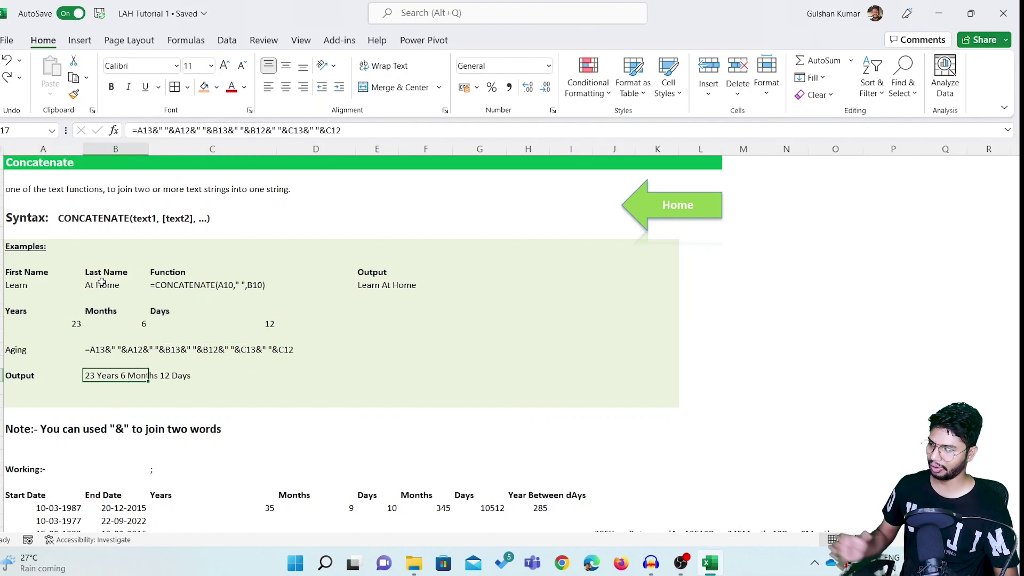
key("F2")
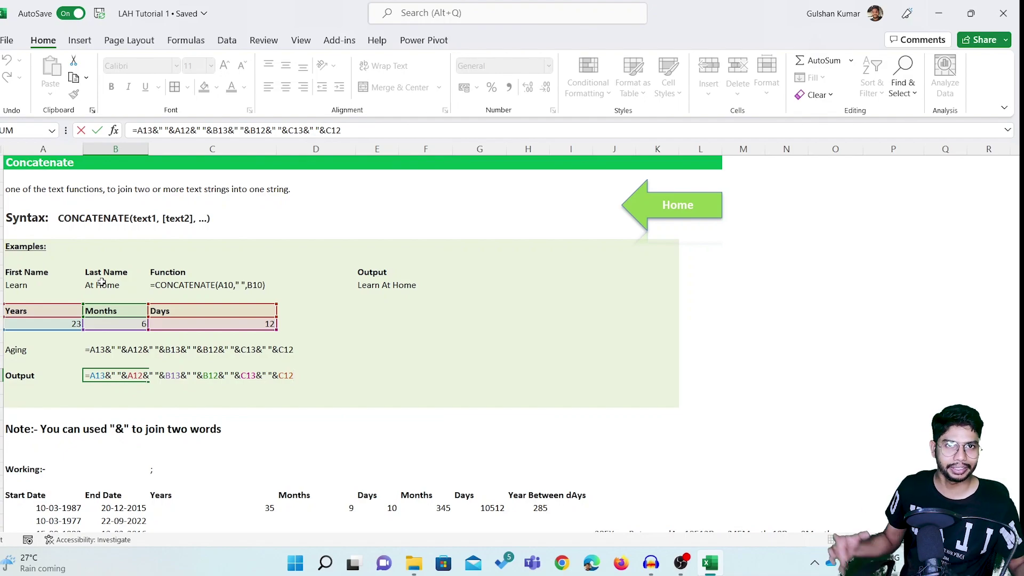
key("ctrl+Return")
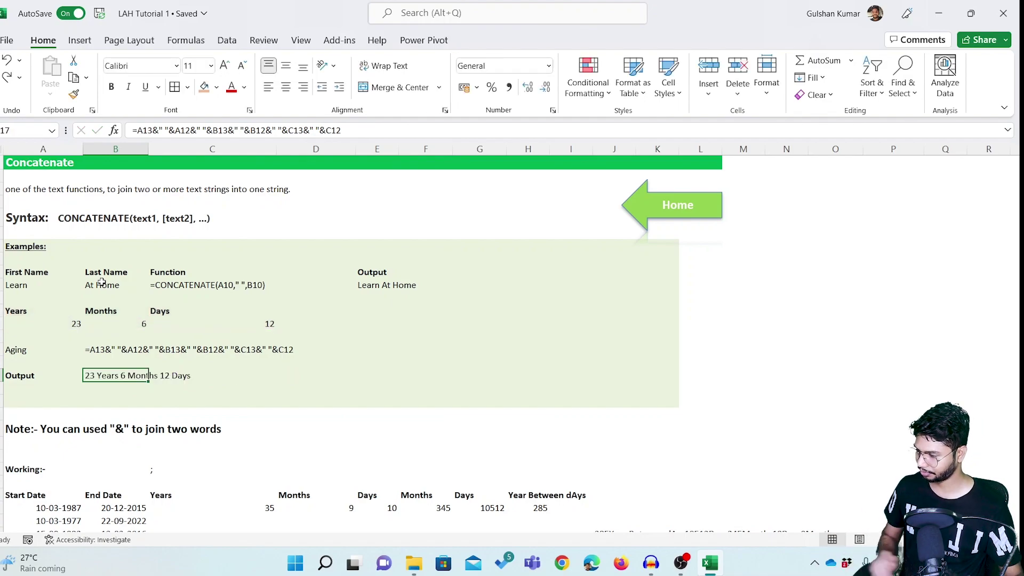
scroll(188, 346, "down", 9)
left_click(184, 299)
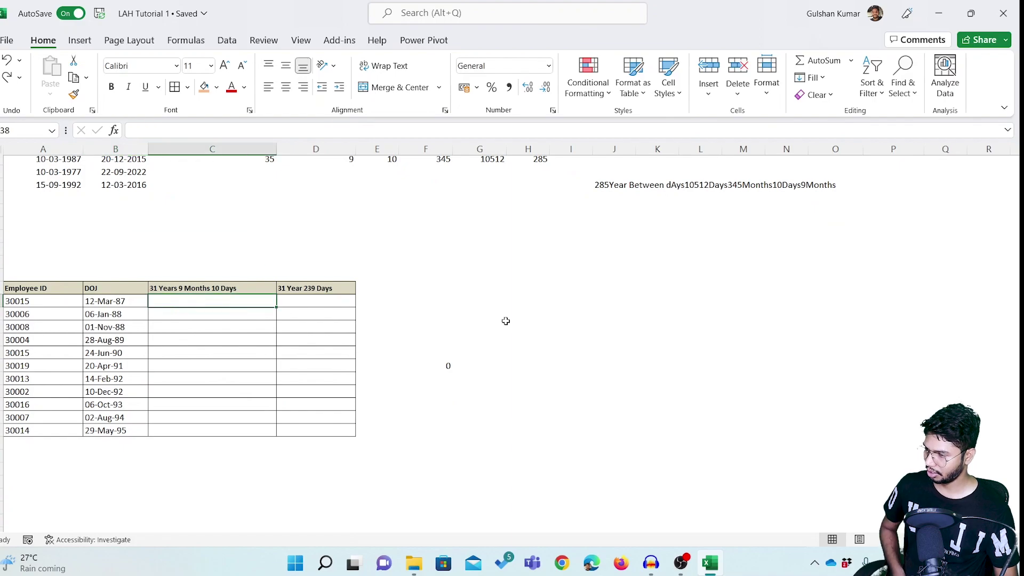
key("Left")
key("Left")
key("Right")
key("Up")
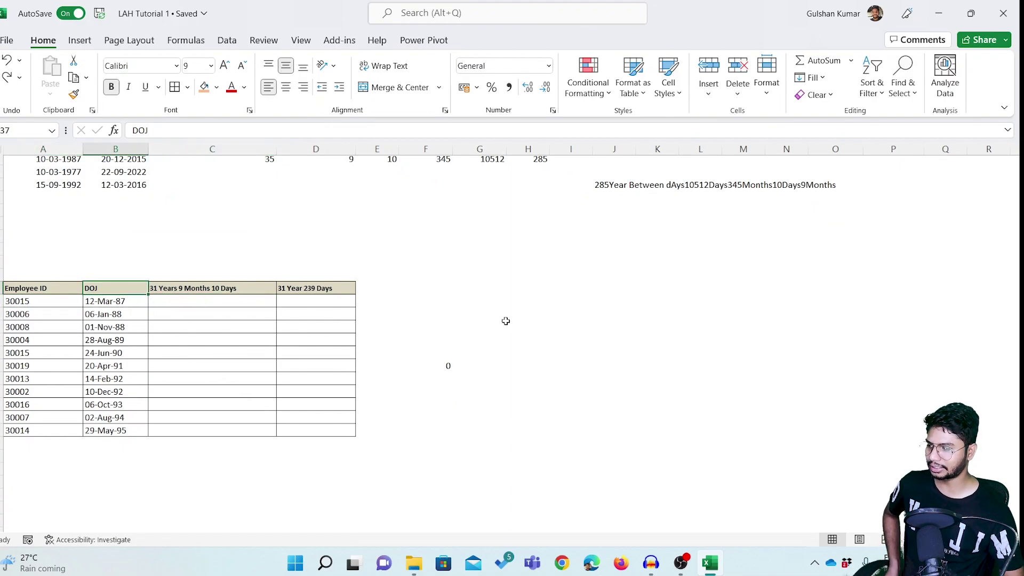
key("Right")
key("Down")
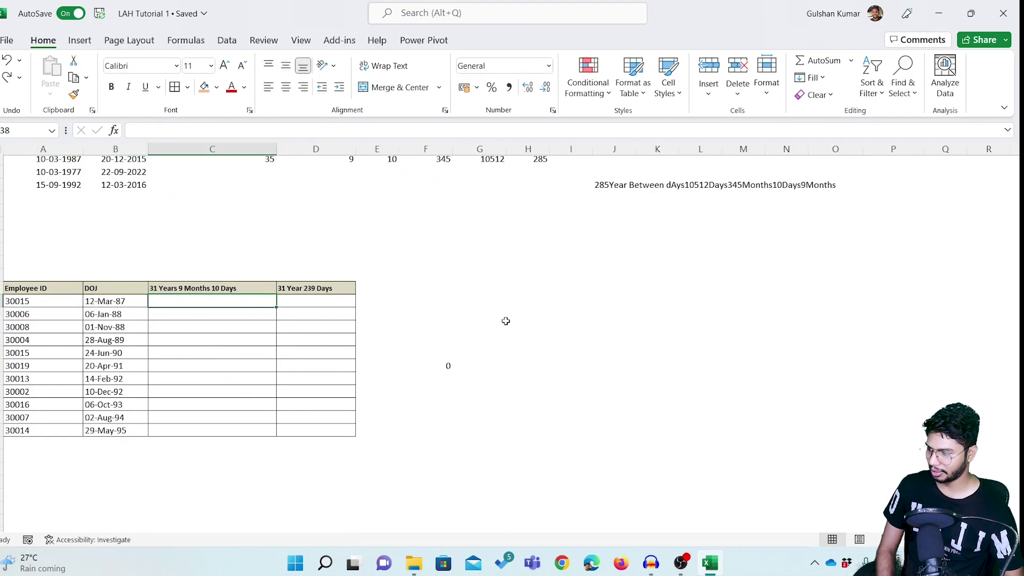
key("Left")
key("Left")
key("Right")
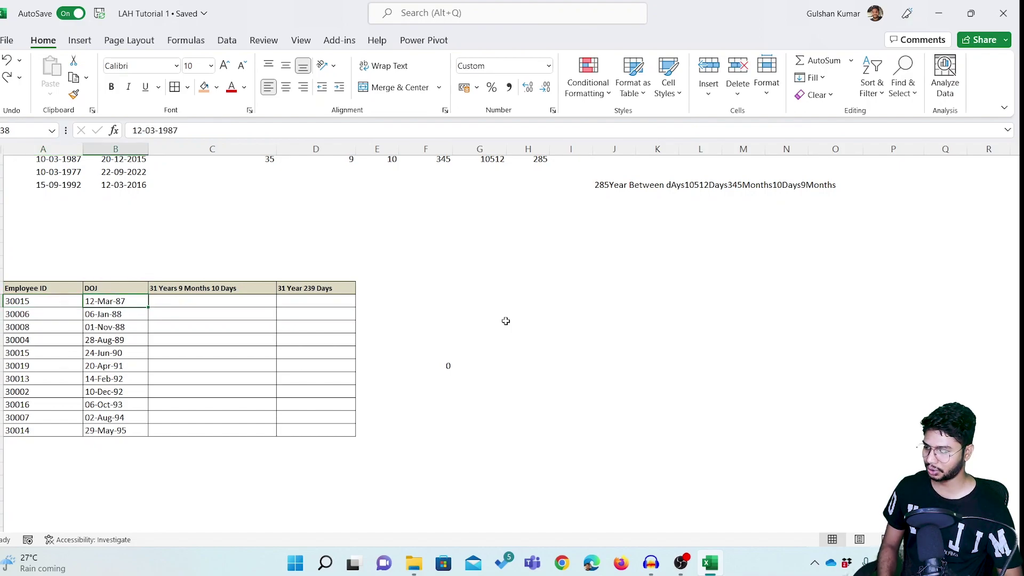
key("Right")
key("Up")
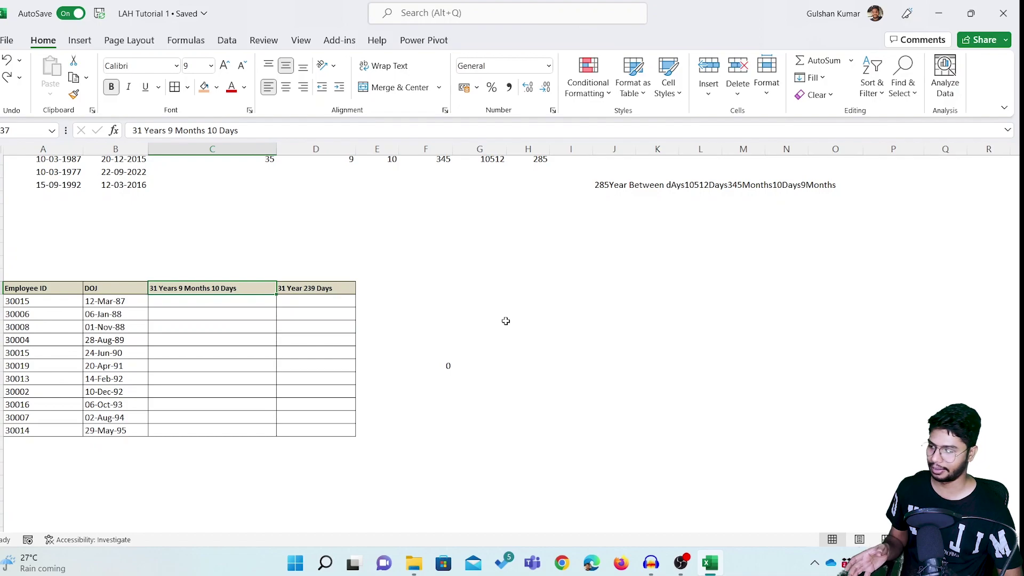
key("Down")
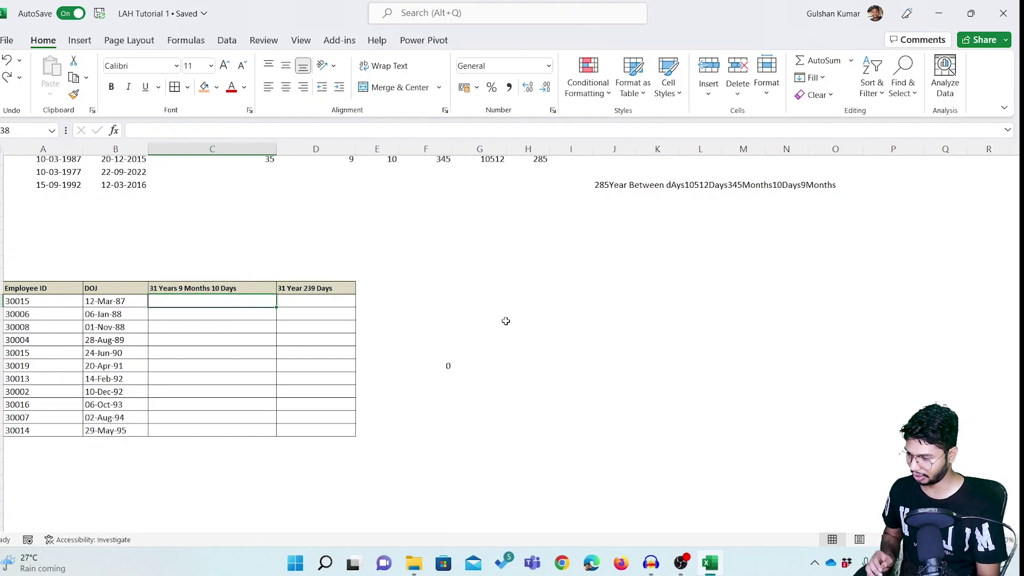
type("=CO")
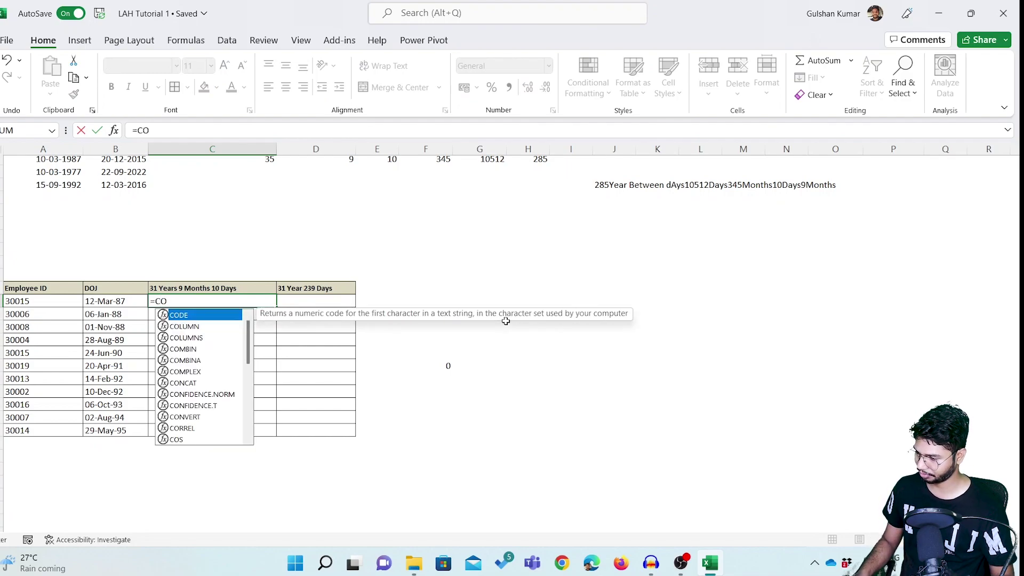
type("N")
key("Down")
key("Down")
key("Down")
key("Down")
key("Tab")
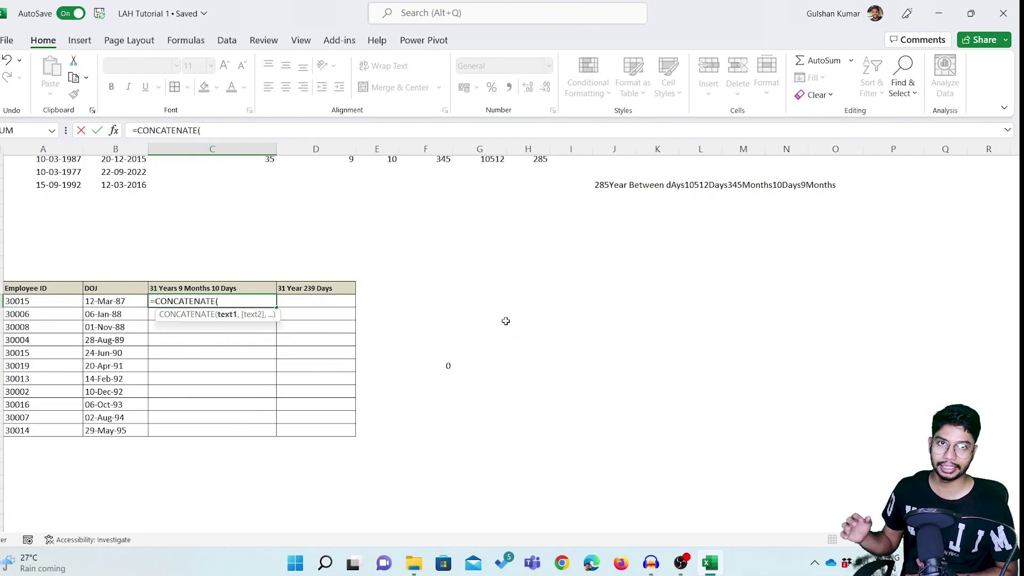
type("DATE")
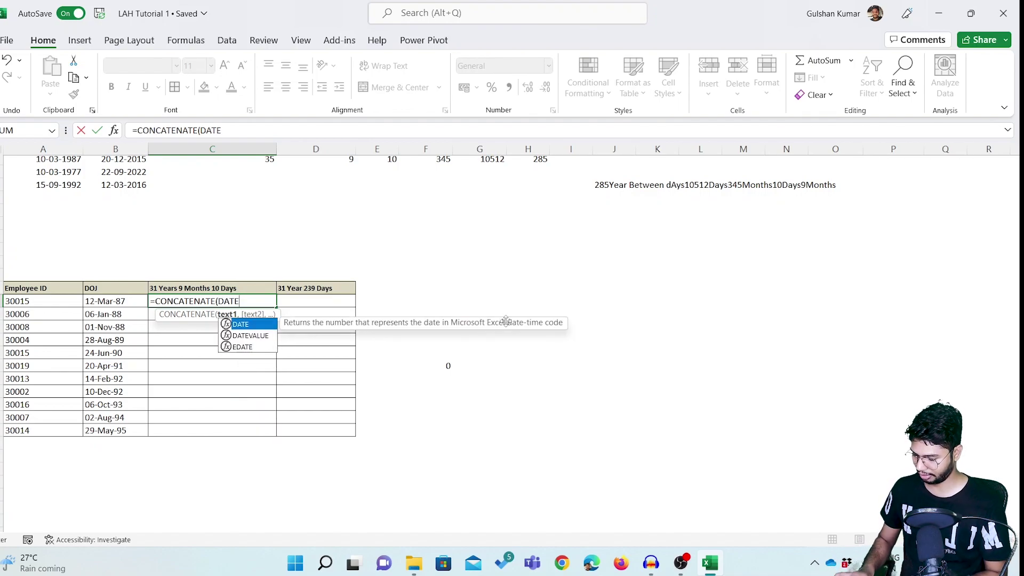
type("DIF(")
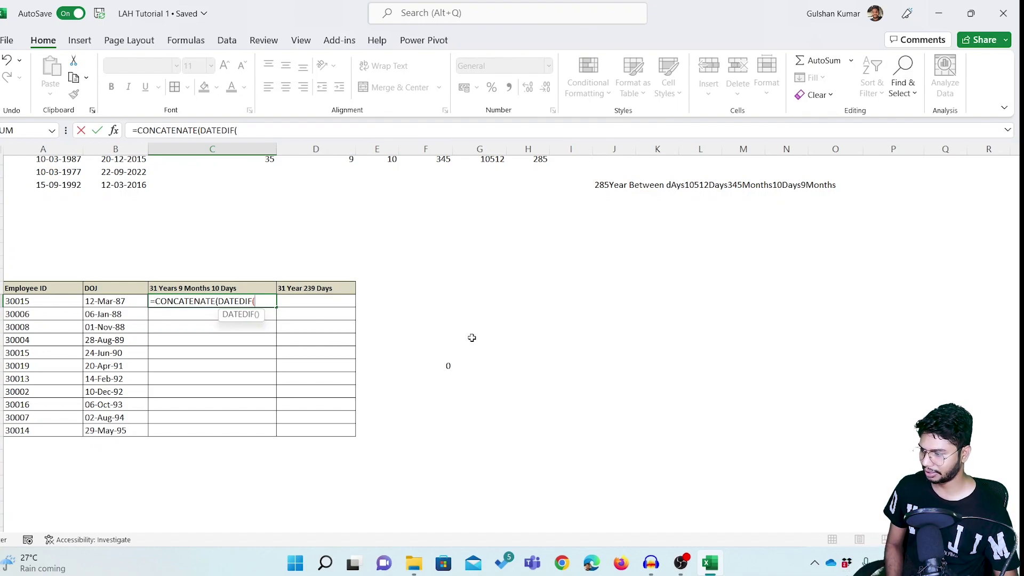
left_click(118, 302)
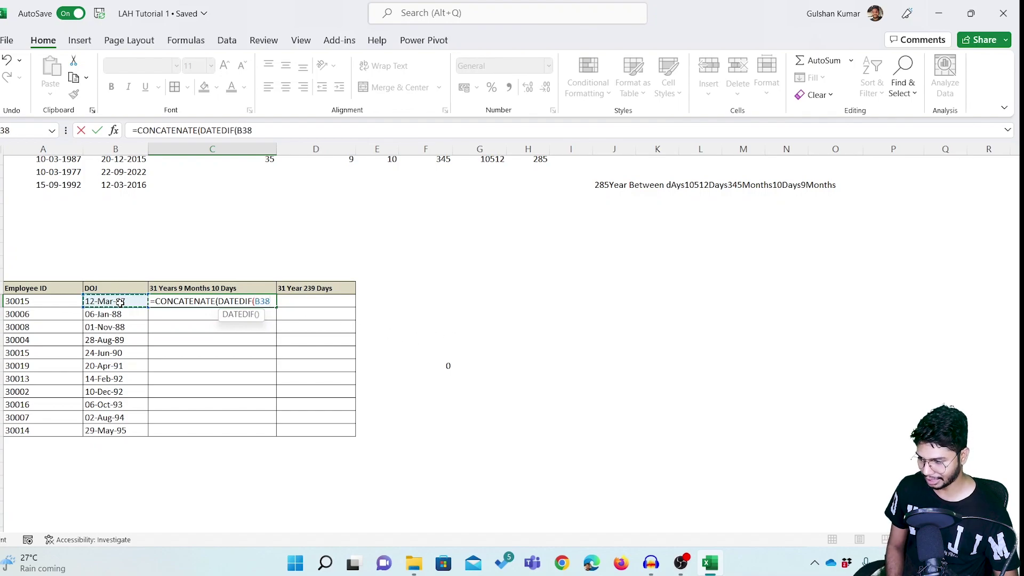
type(",")
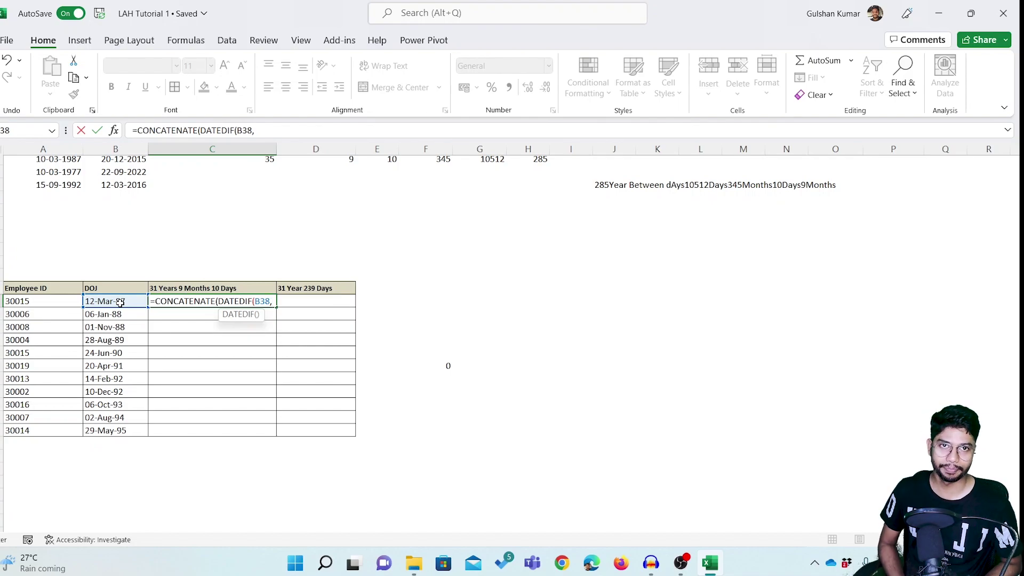
type("Today")
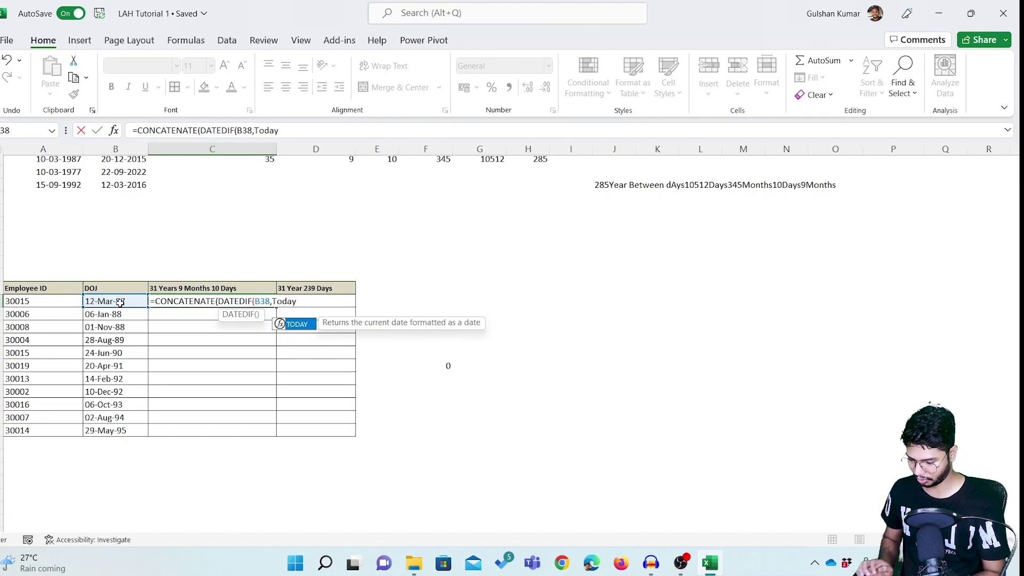
type("()")
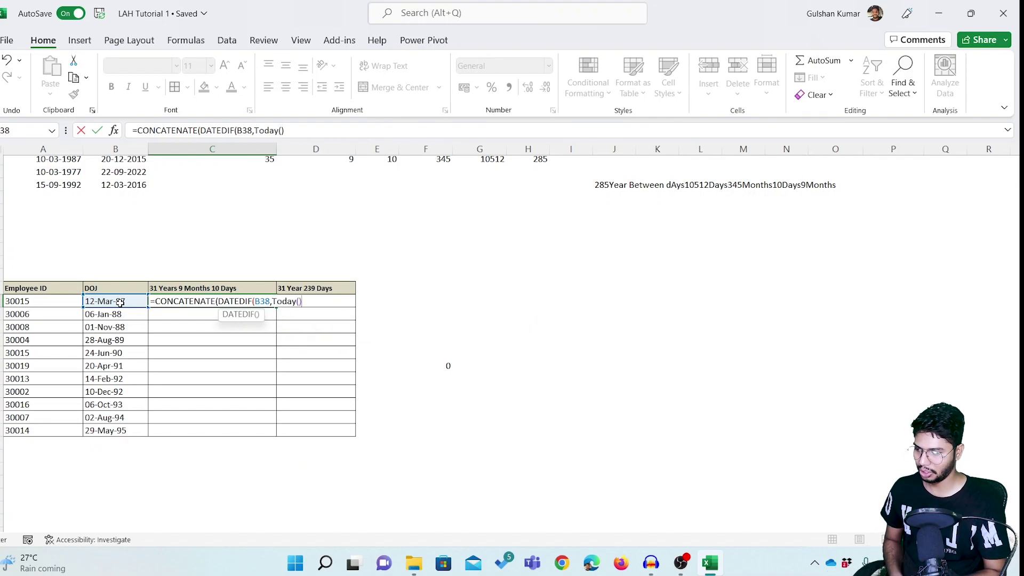
type("))")
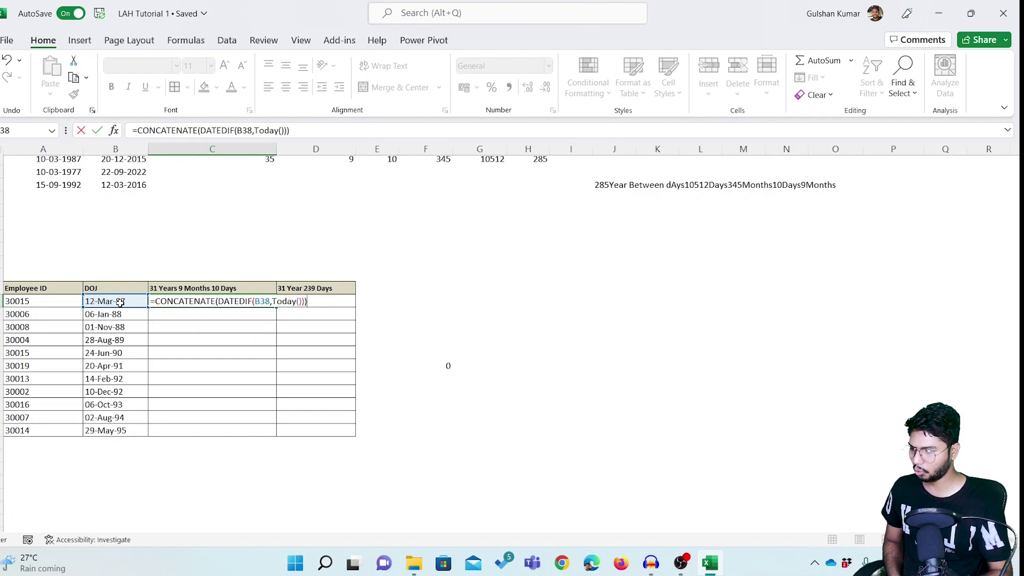
key("Return")
key("Return")
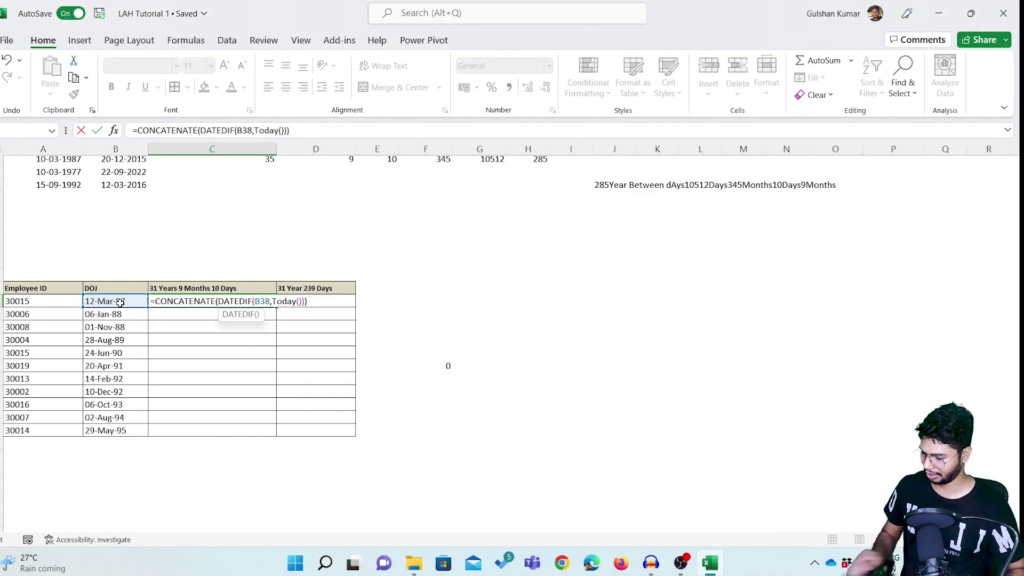
key("Escape")
key("Right")
key("Right")
key("Right")
key("Right")
Enter =TODAY() in G37 beside the DOJ table, returning 22-09-2022.
key("Up")
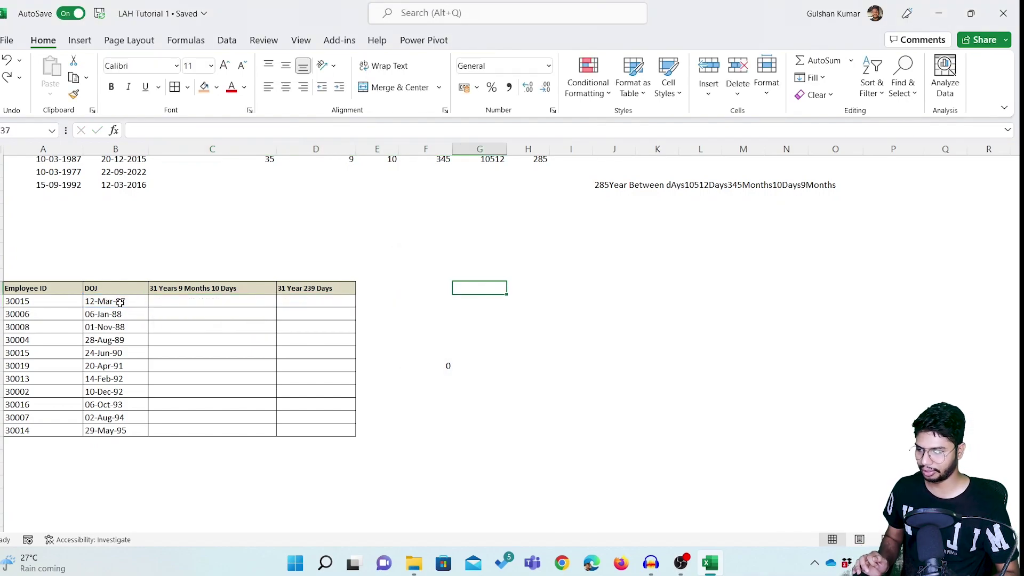
type("=today")
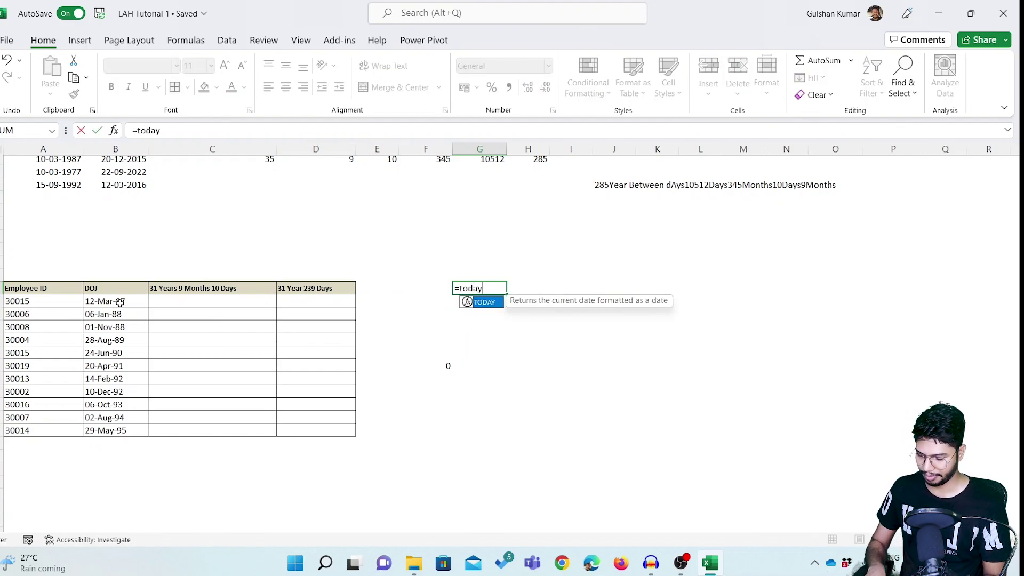
type("()")
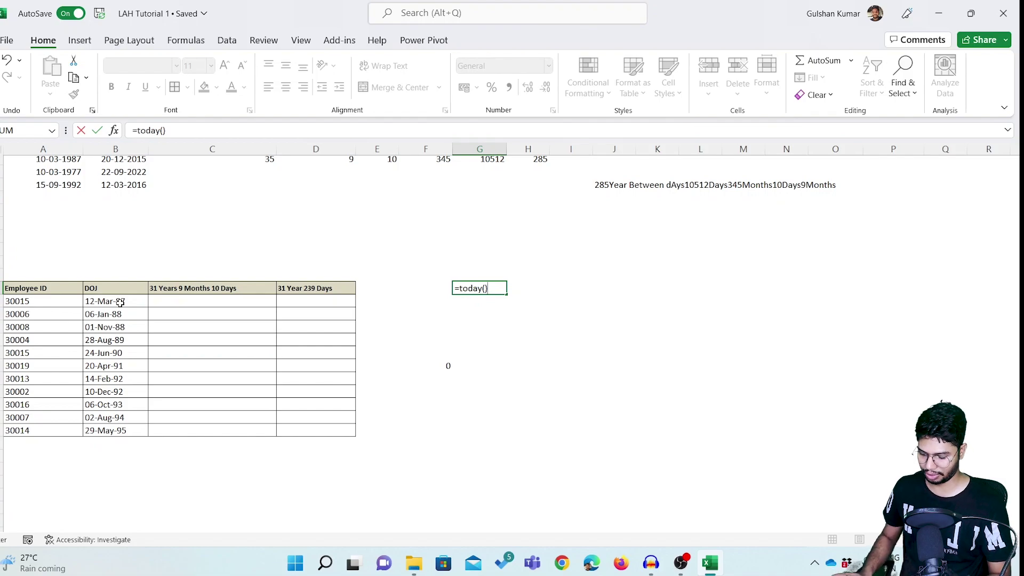
key("Return")
key("Up")
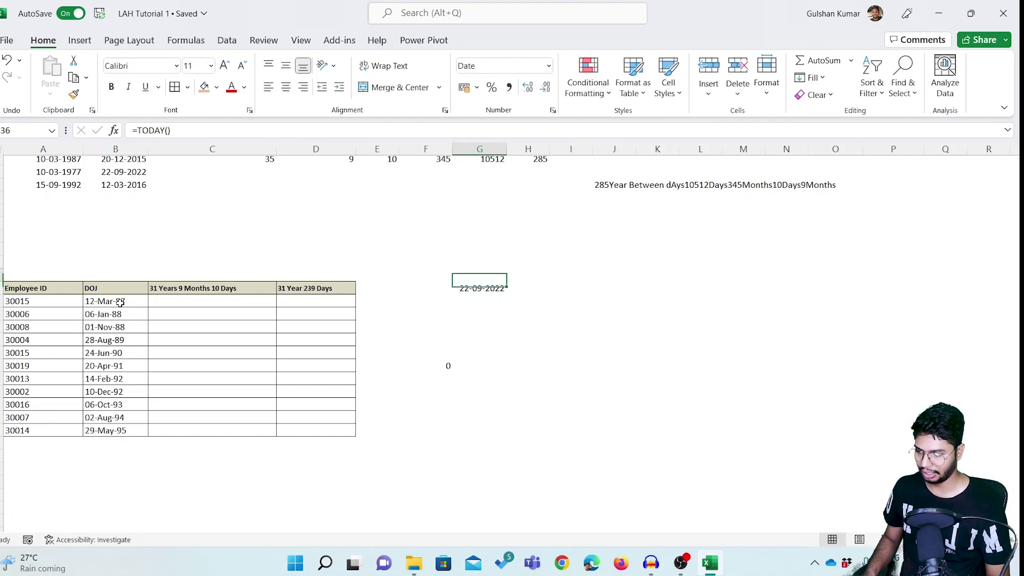
key("Left")
key("Left")
key("Left")
key("Left")
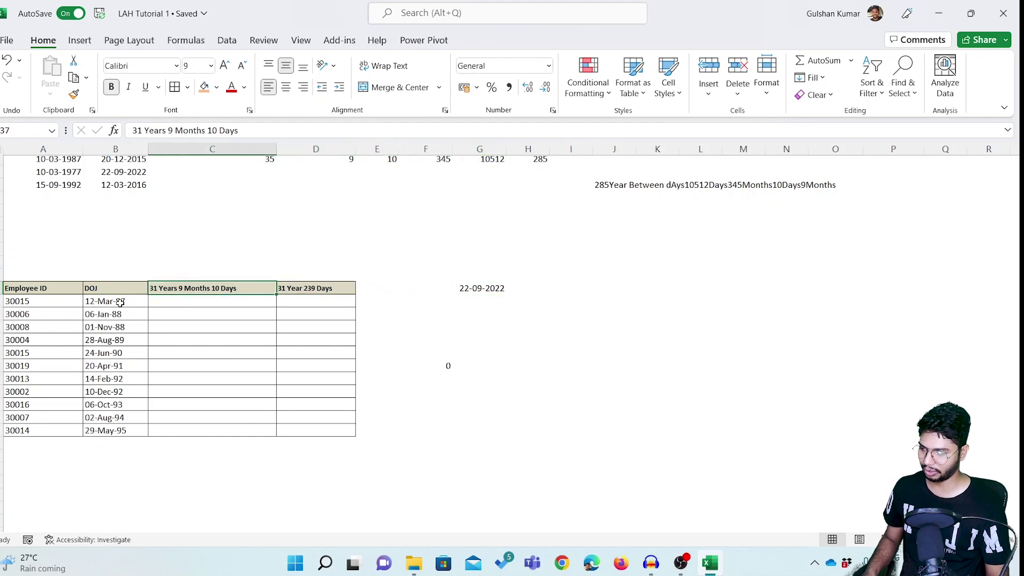
key("Left")
key("Down")
key("Right")
key("Right")
key("Right")
key("Right")
key("Right")
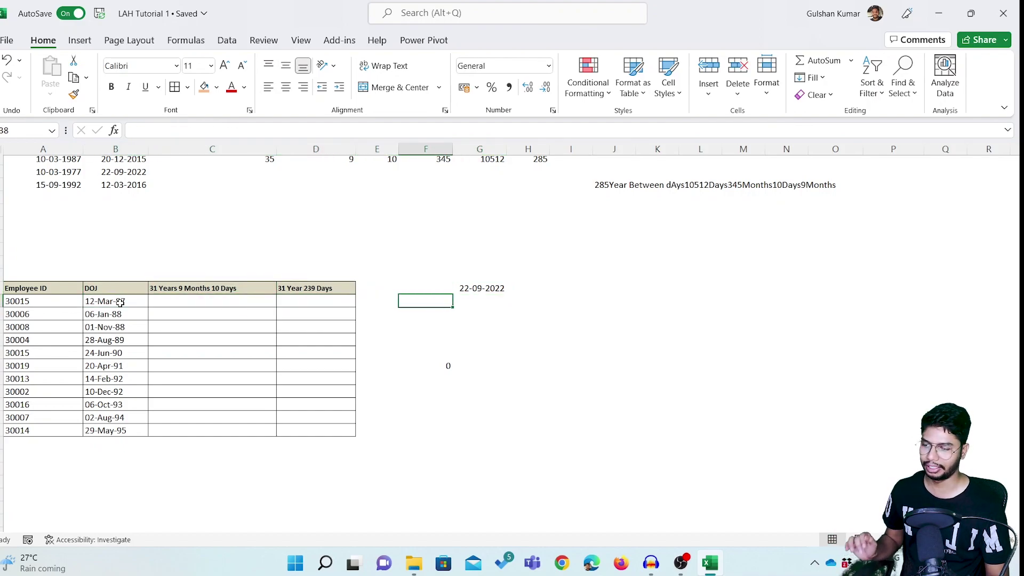
key("Up")
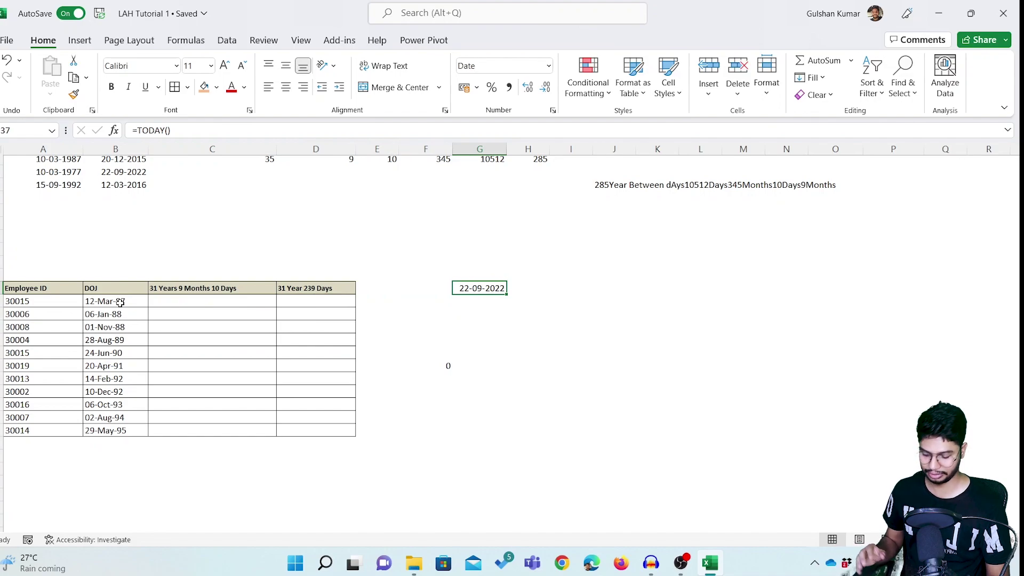
key("Left")
key("Left")
key("Left")
key("Left")
key("Down")
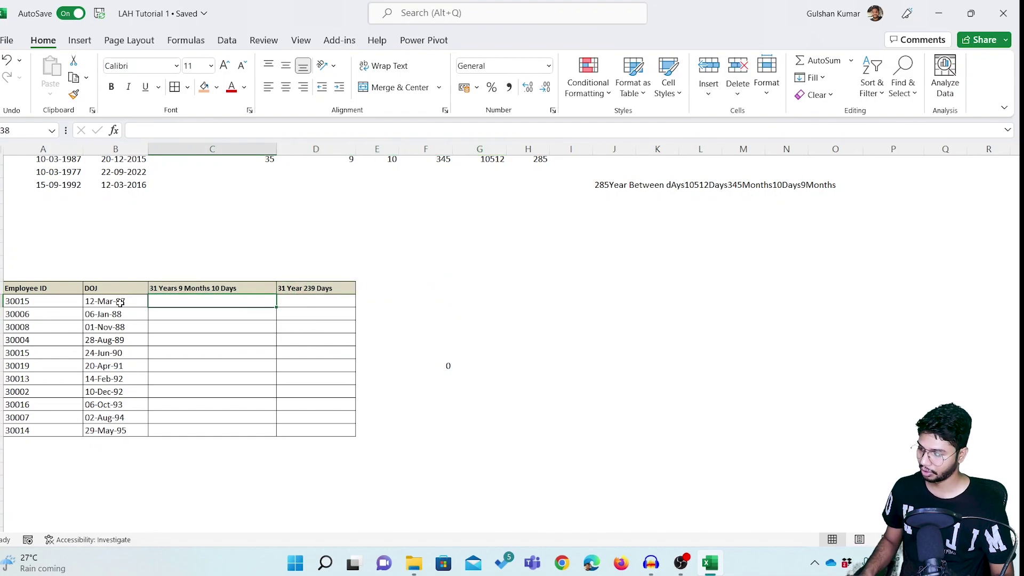
In C38 type =CONCATENATE with DATEDIF(B38,Today()) parts labelled " Years" and " Month".
type("=CON")
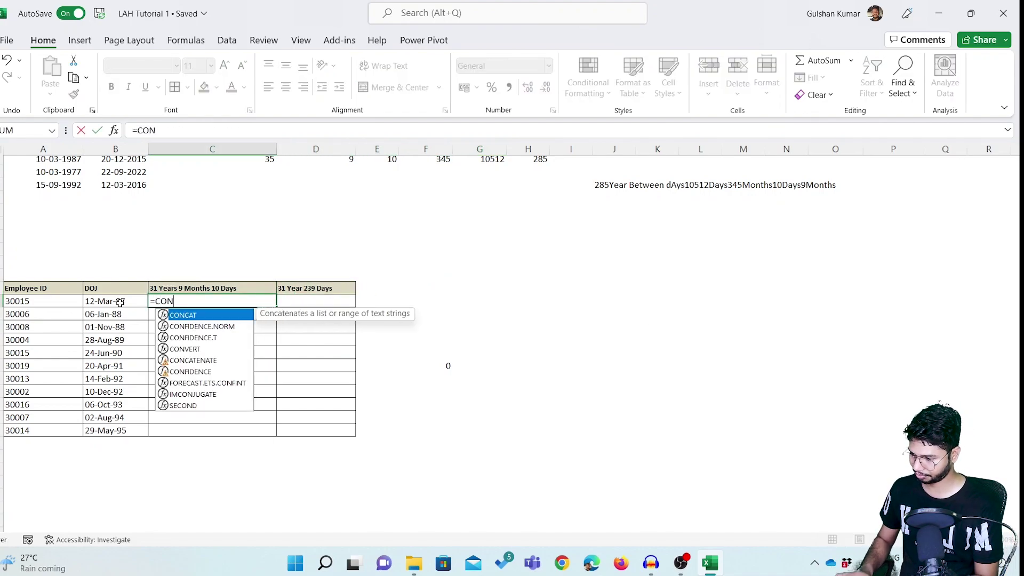
key("Down")
key("Down")
key("Down")
key("Down")
key("Tab")
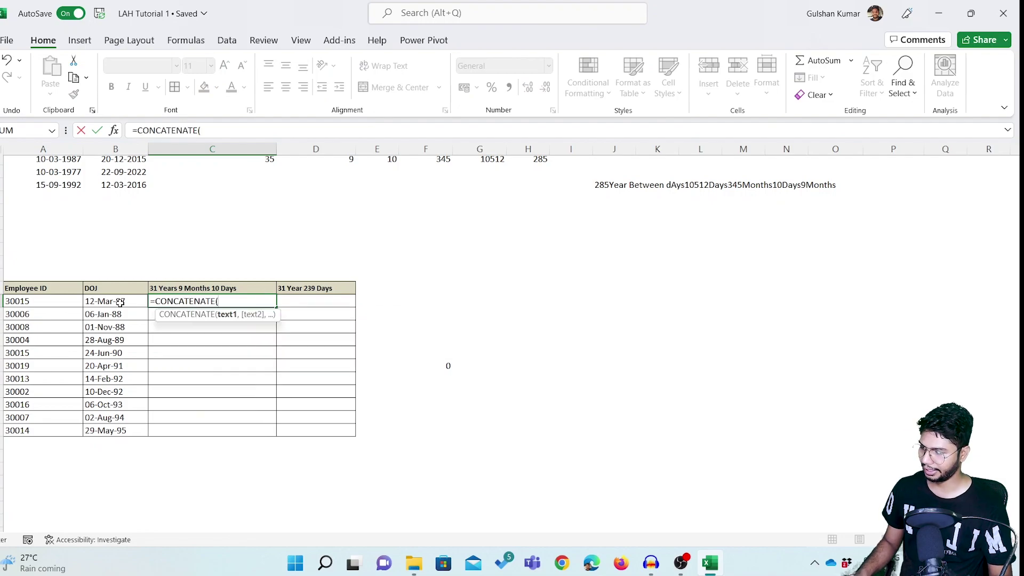
type("DATEDIF")
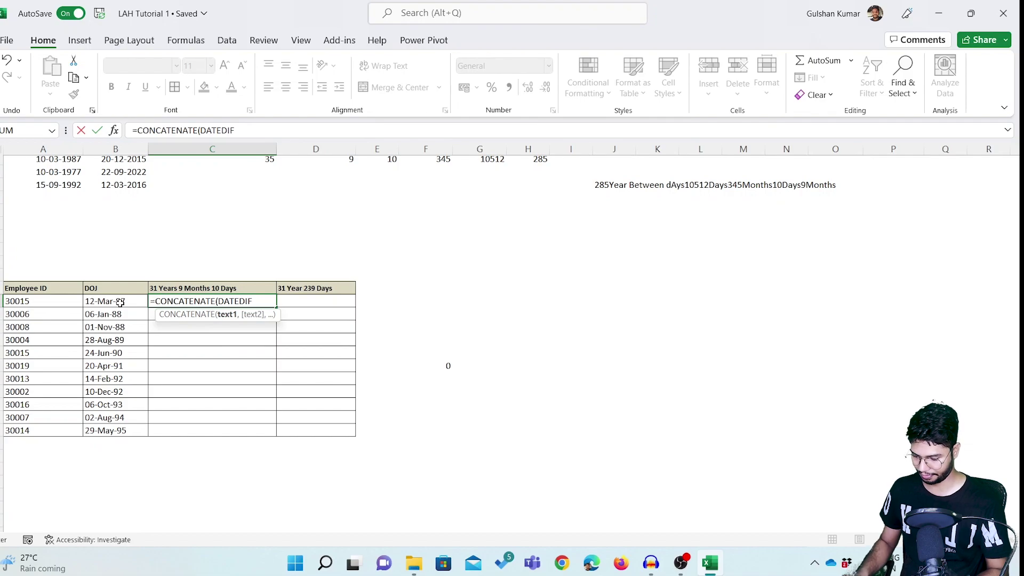
type("(")
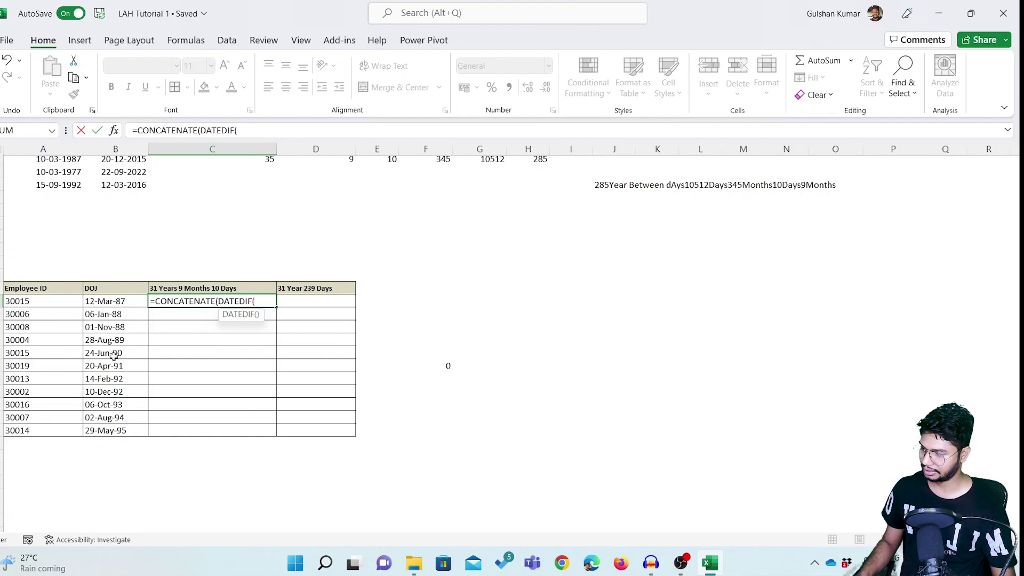
left_click(101, 302)
type(",Today")
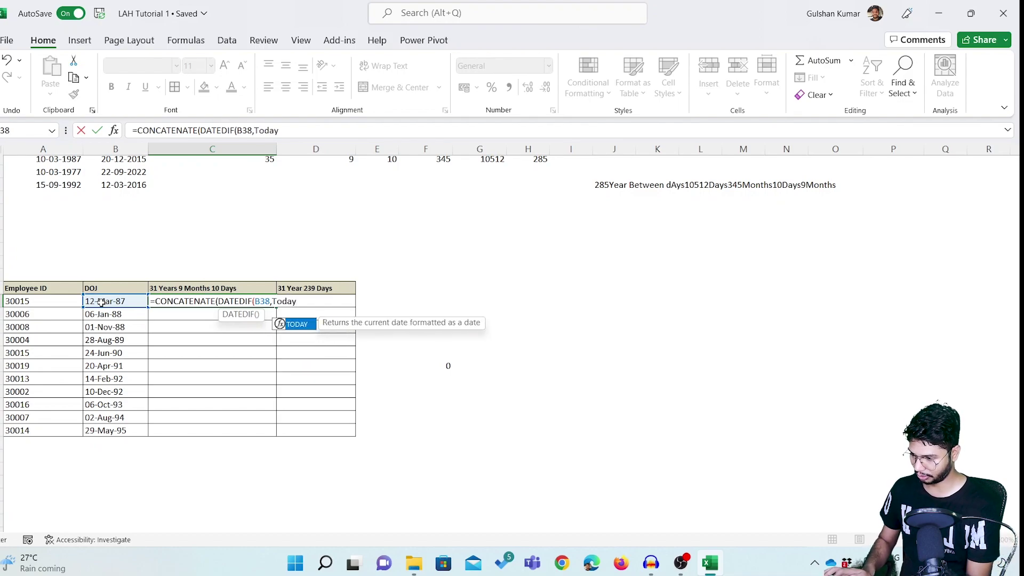
type("()")
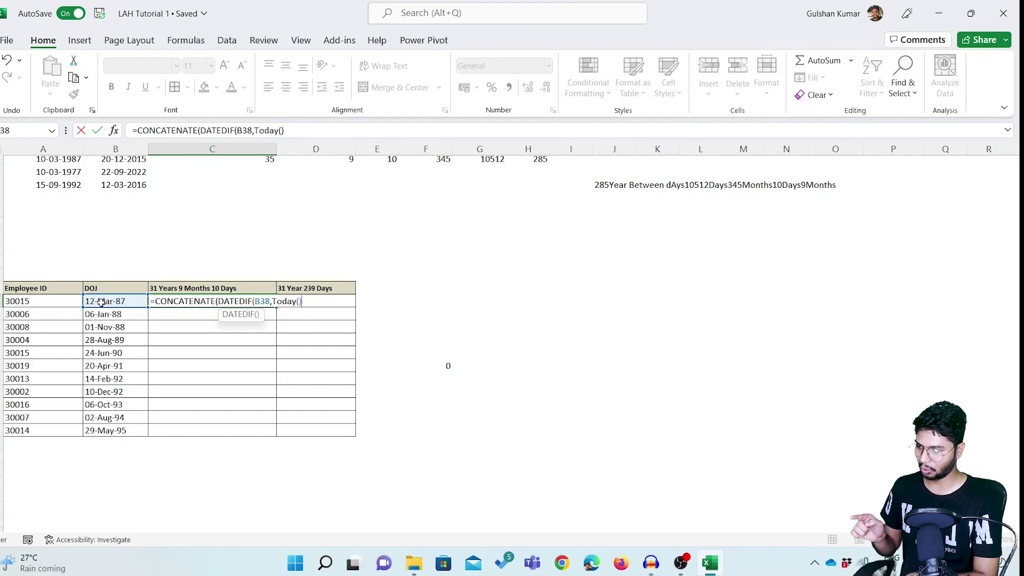
type("),")
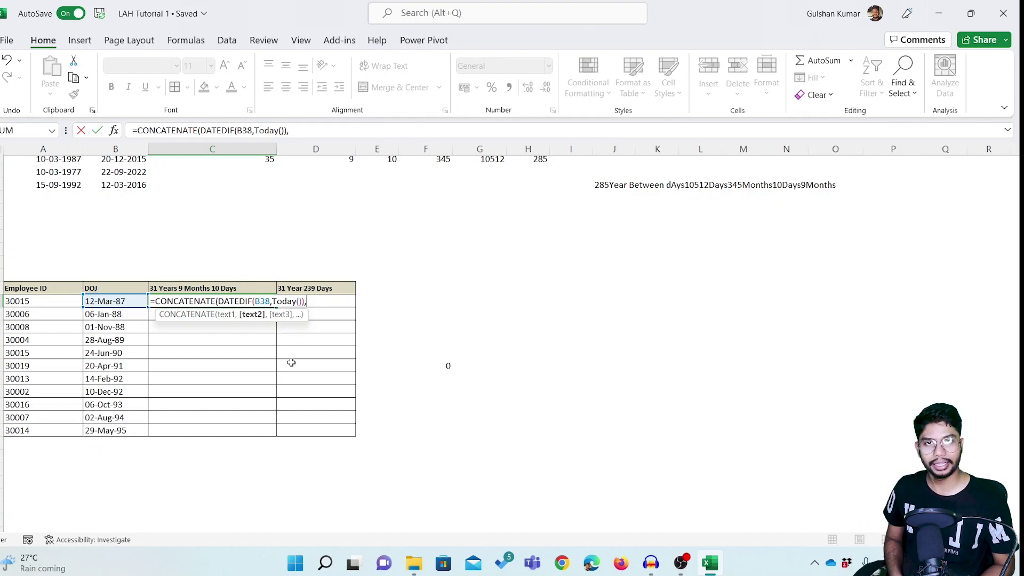
type("\"")
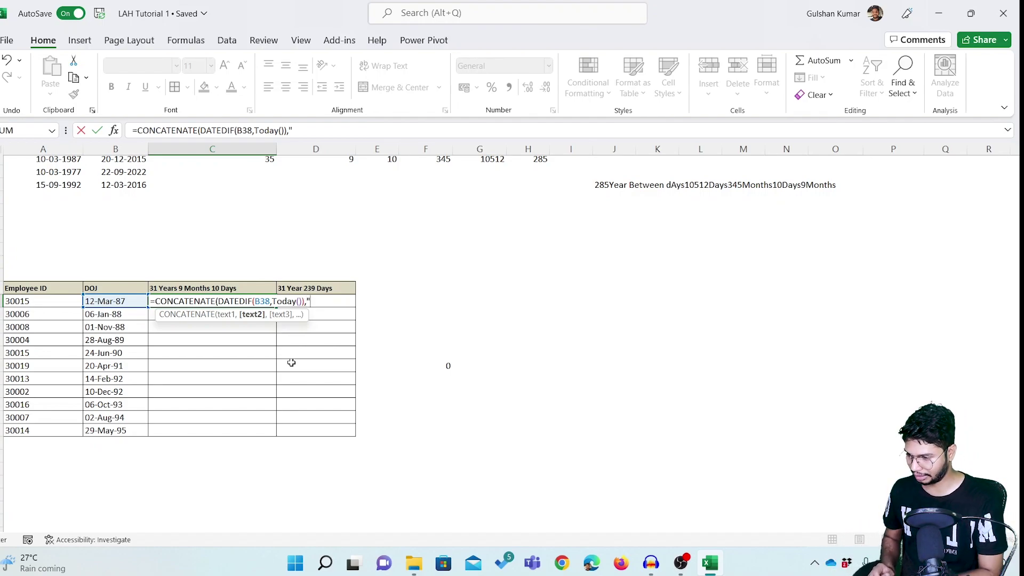
type(" \",")
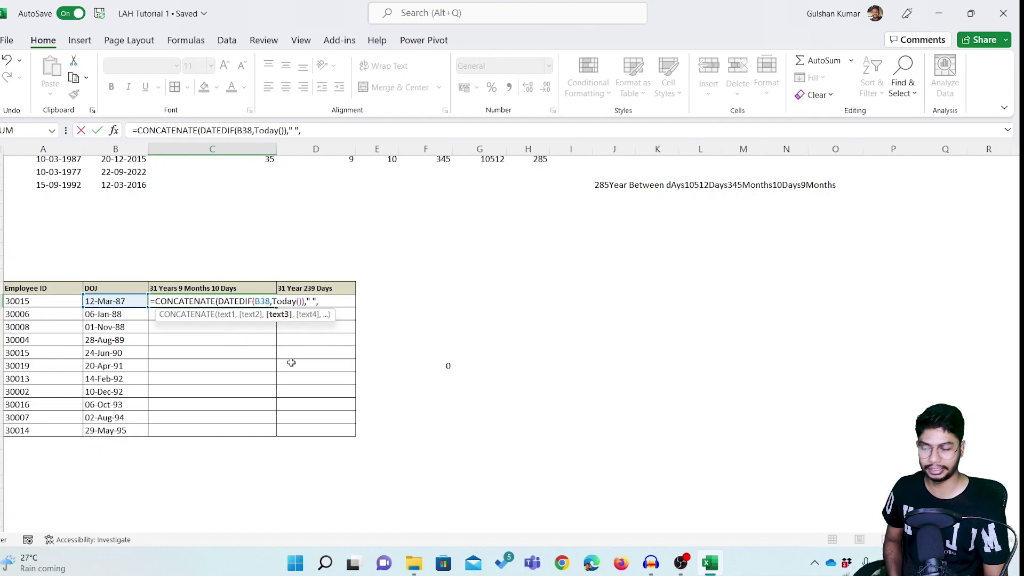
key("BackSpace")
key("BackSpace")
type("Years")
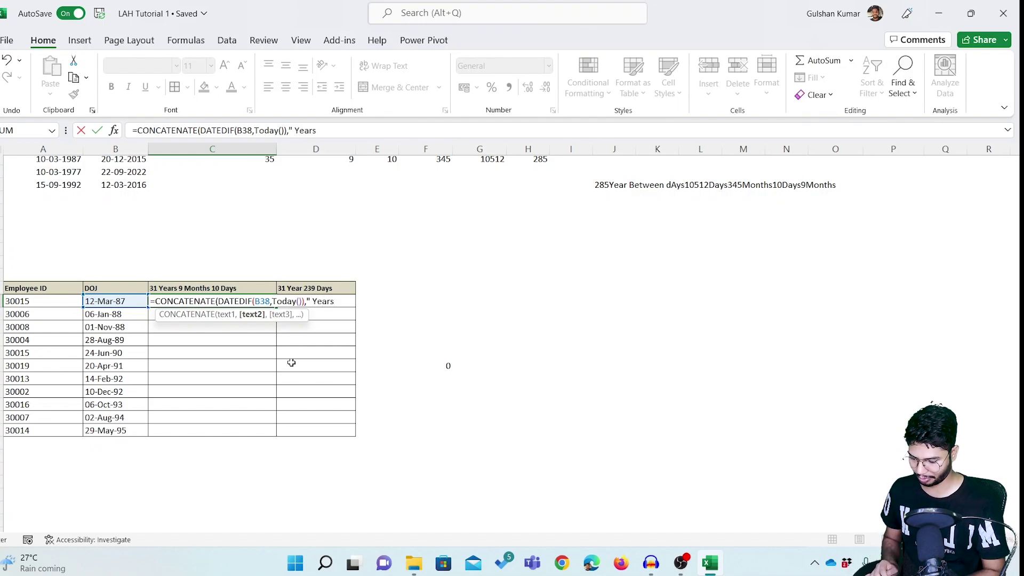
type("\",")
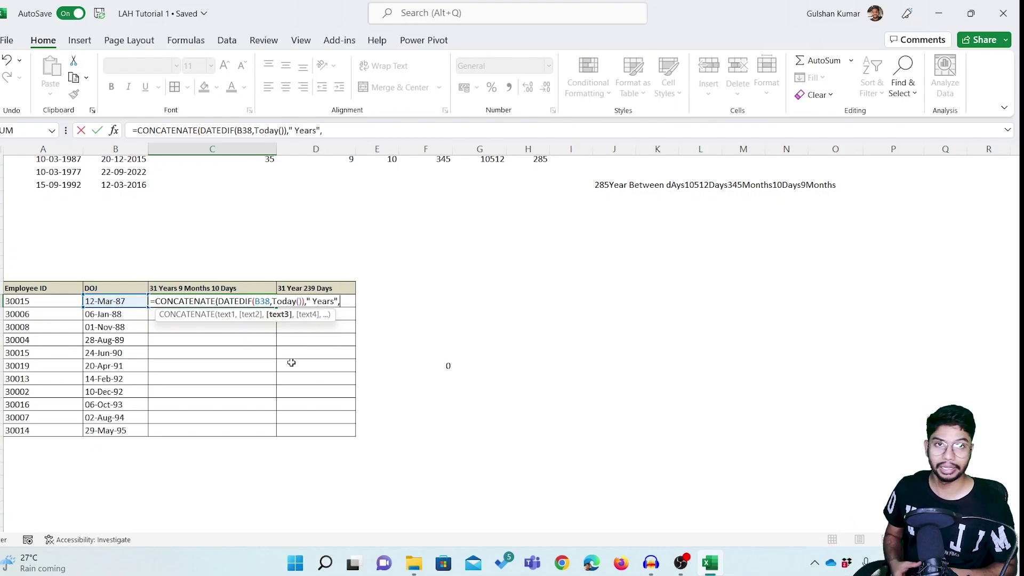
type("DATED")
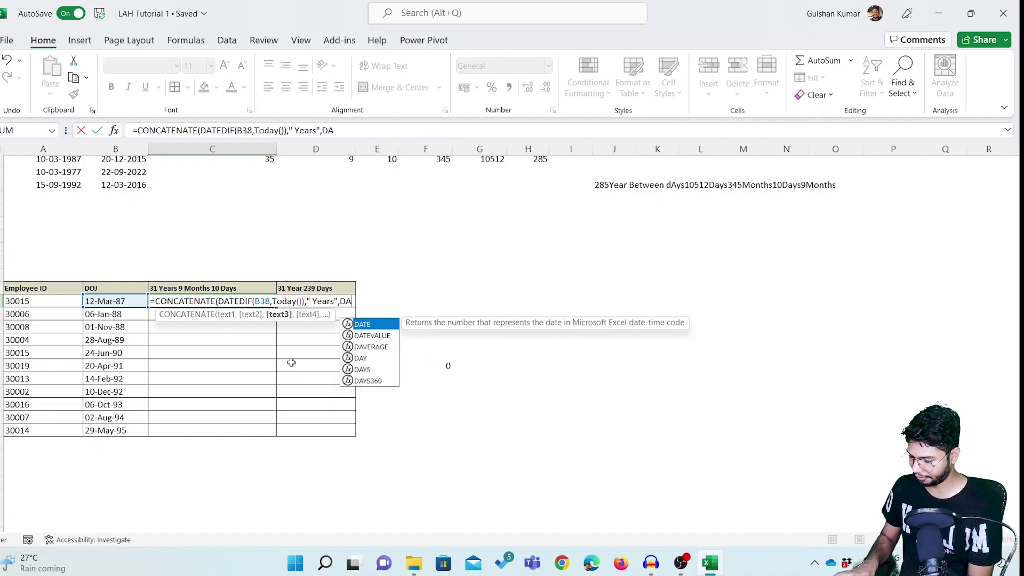
type("IF(")
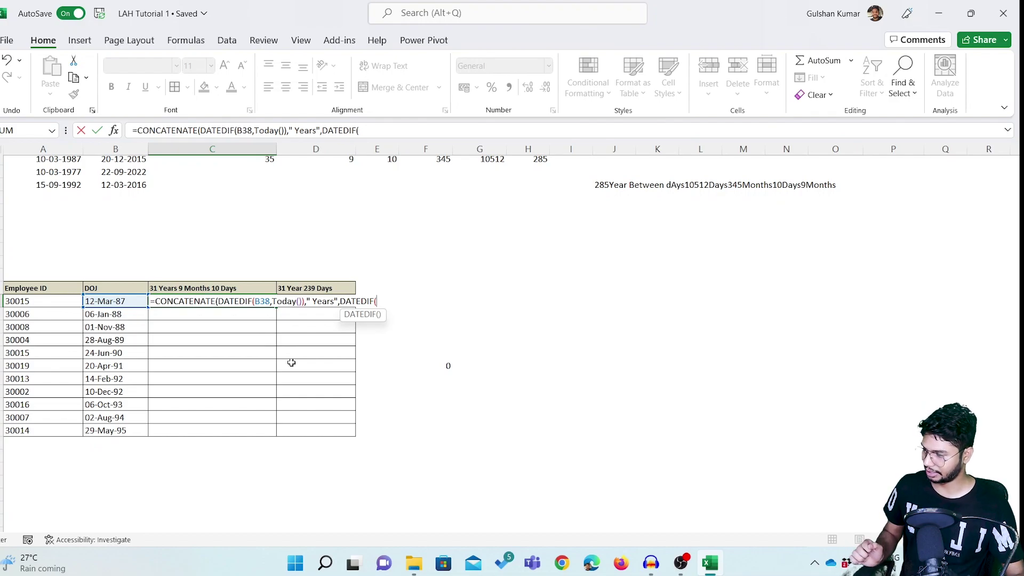
left_click(133, 301)
type(",")
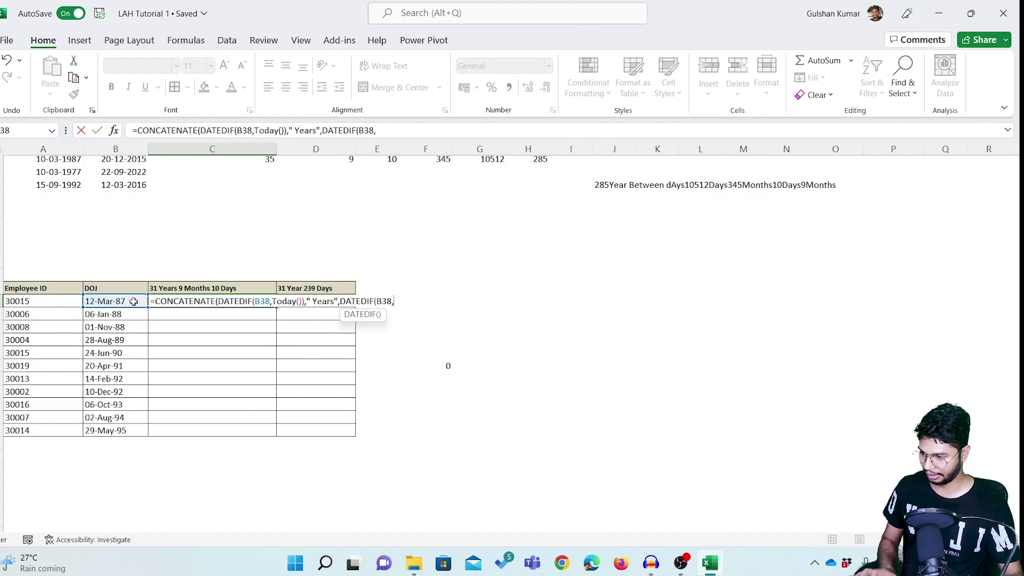
type("Today")
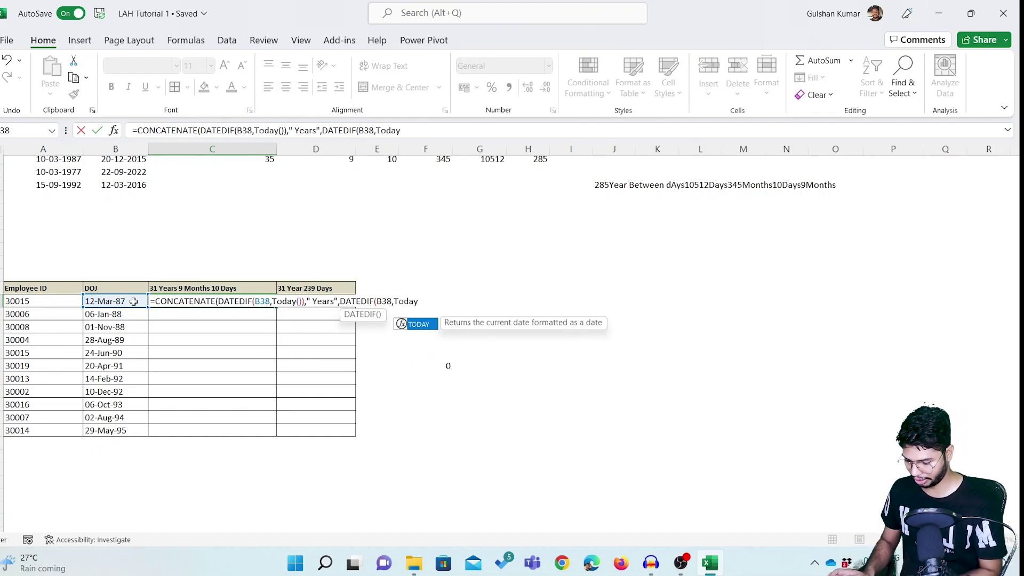
type("()")
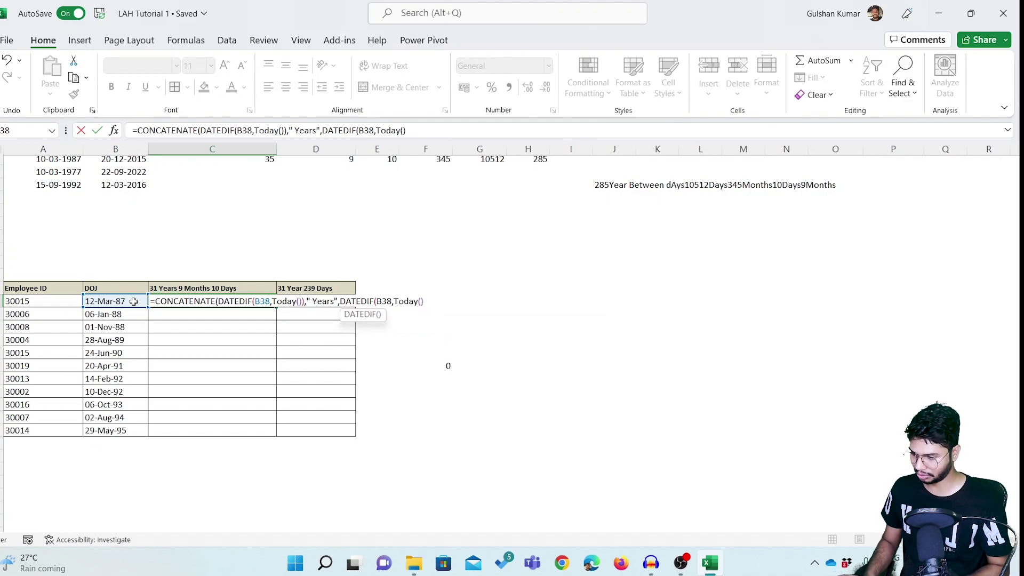
type(")")
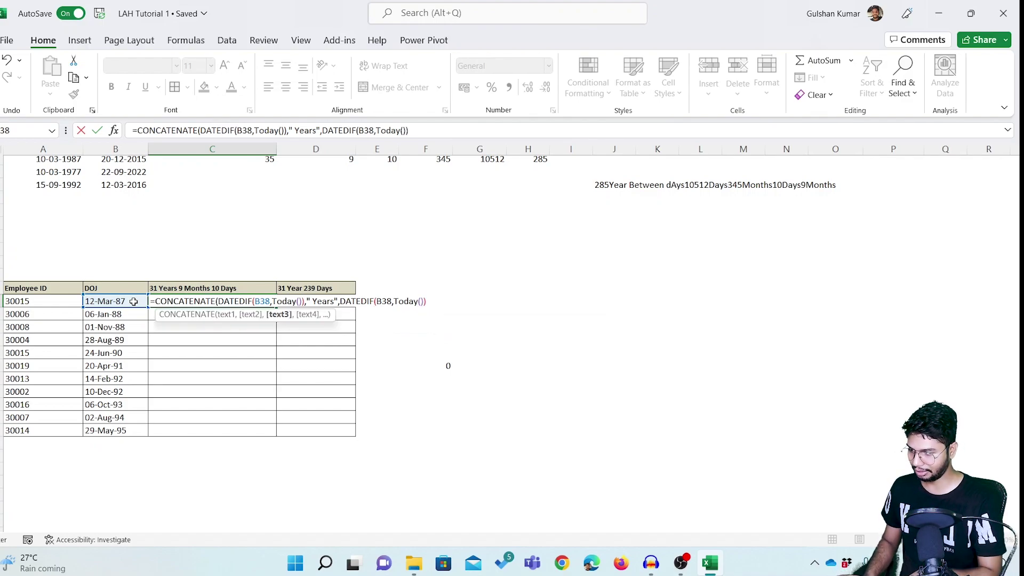
type(",")
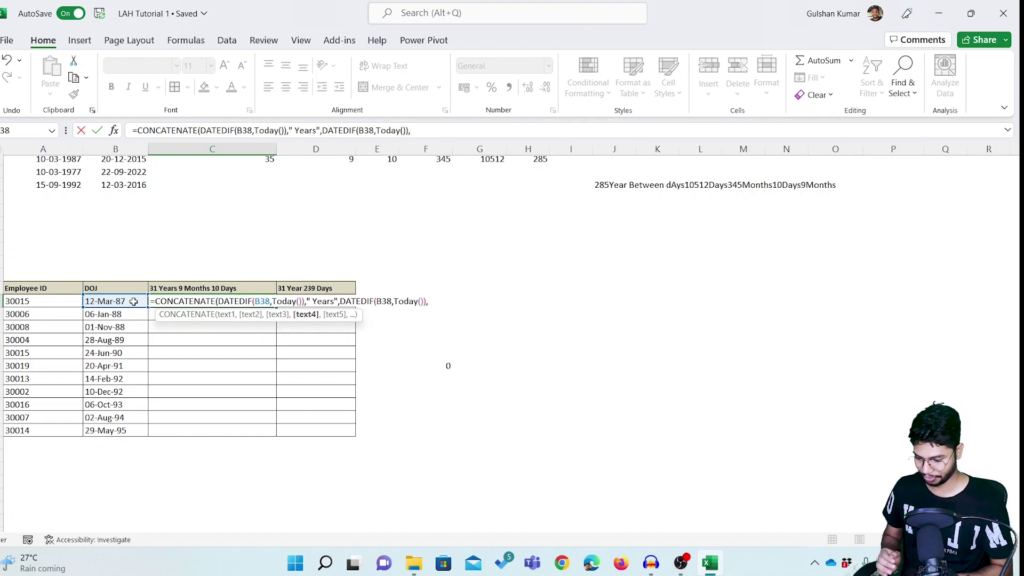
type("\"")
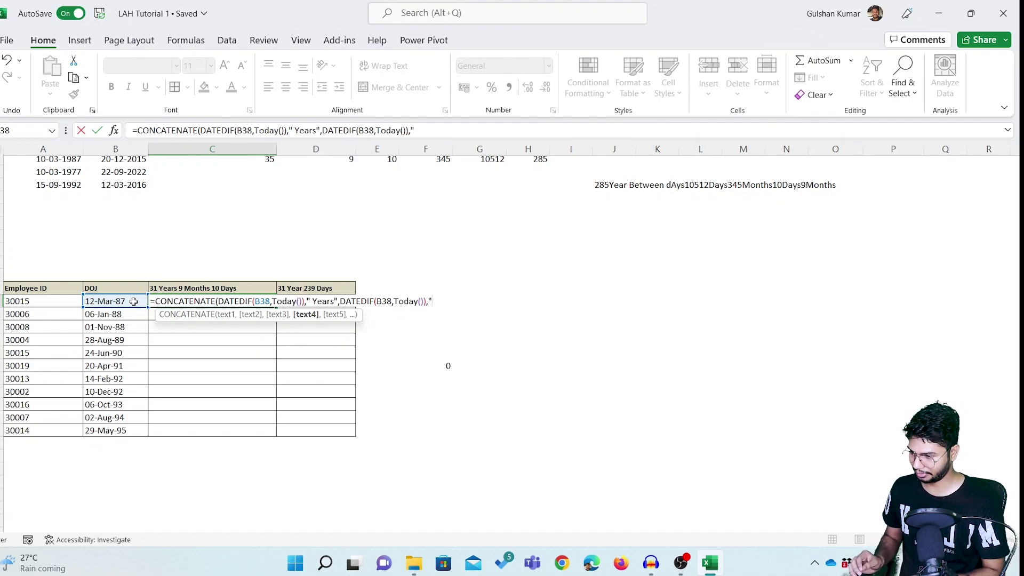
type(" Mo")
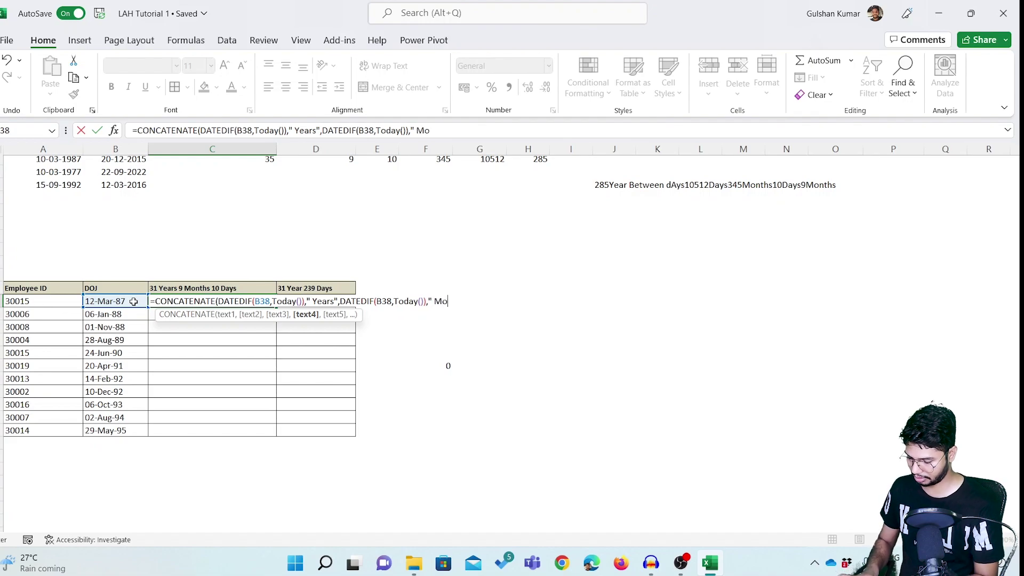
type("nrh")
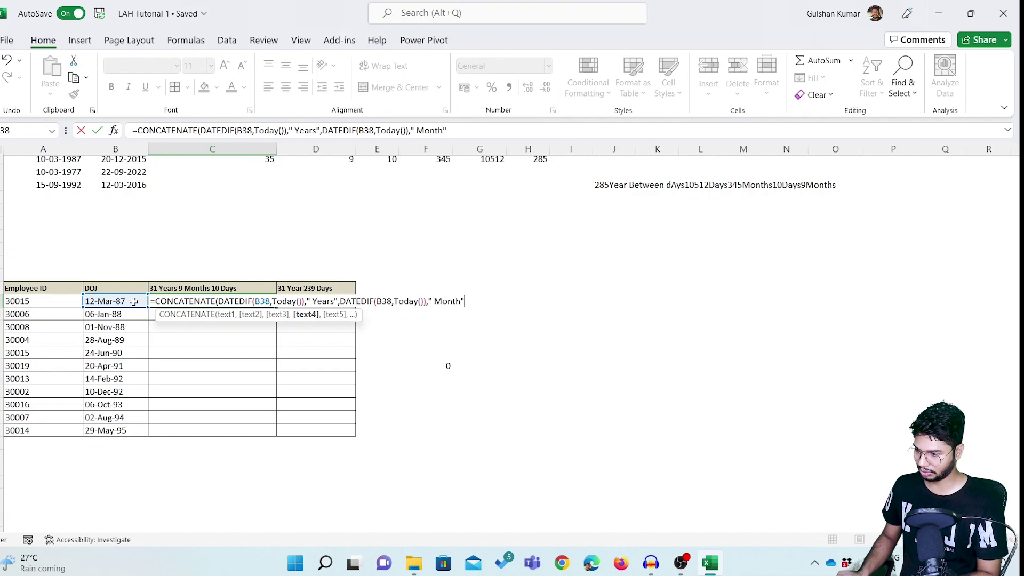
type(")")
Add the missing "Y" and "YM" DATEDIF units in C38 so it shows 35 Years6 Month.
key("Return")
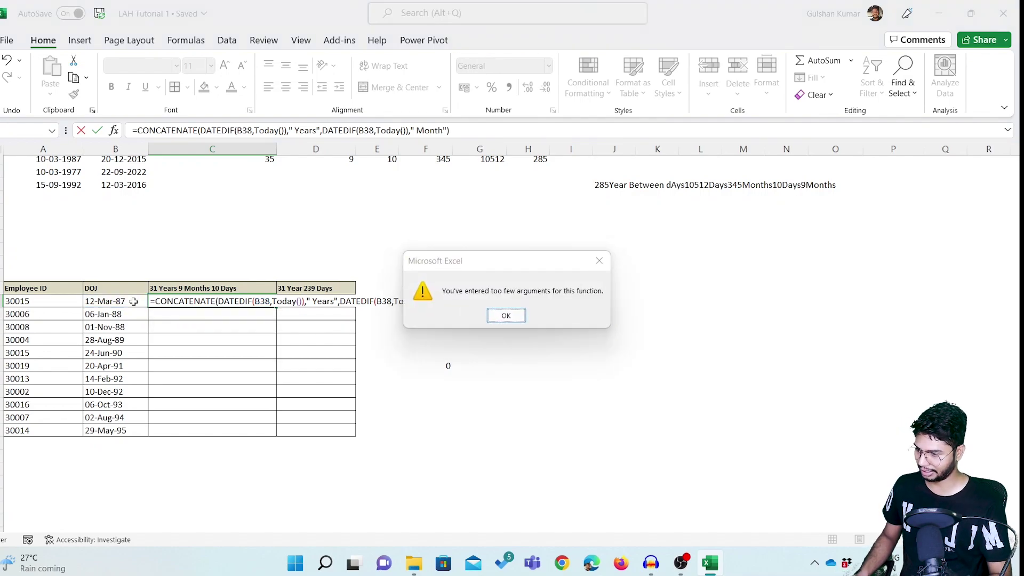
key("Return")
key("Right")
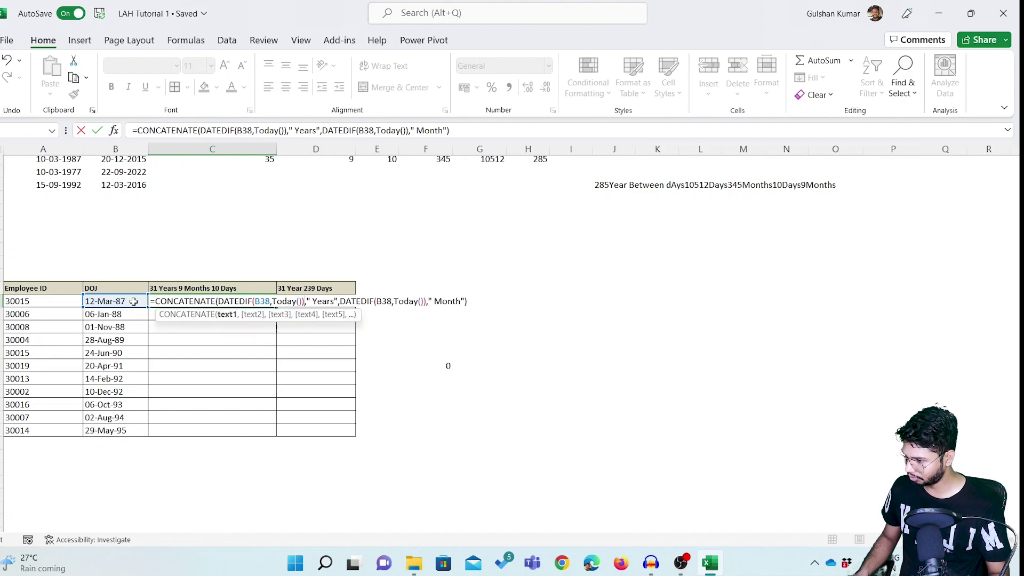
key("Right")
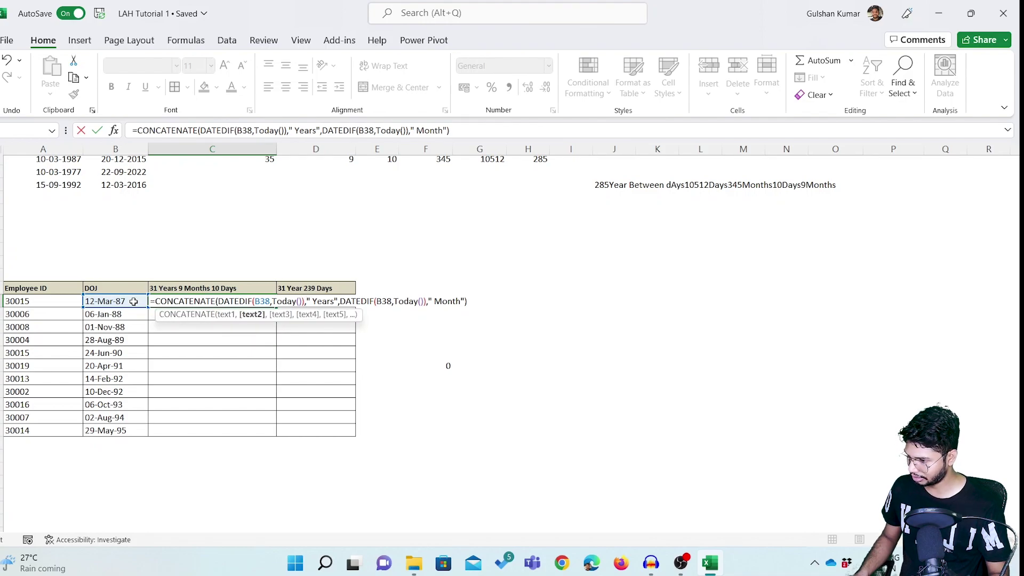
key("Right")
key("Right")
key("Right")
key("Right")
key("Right")
key("Right")
key("Right")
key("Right")
key("Right")
key("Right")
key("Right")
key("Right")
key("Right")
key("Right")
key("Right")
key("Right")
key("Right")
key("Right")
key("Right")
key("Right")
key("Left")
key("Left")
key("Left")
key("Left")
key("Left")
key("Left")
key("Left")
key("Left")
key("Left")
key("Left")
key("Left")
key("Left")
key("Left")
key("Left")
key("Left")
key("Left")
key("Left")
key("Left")
key("Left")
key("Left")
key("Left")
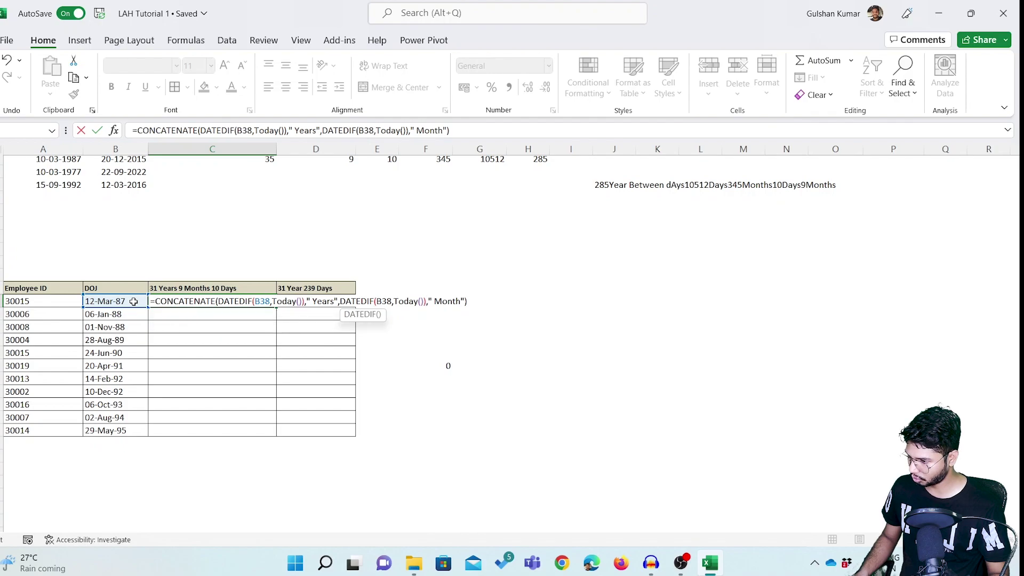
key("Left")
key("Left")
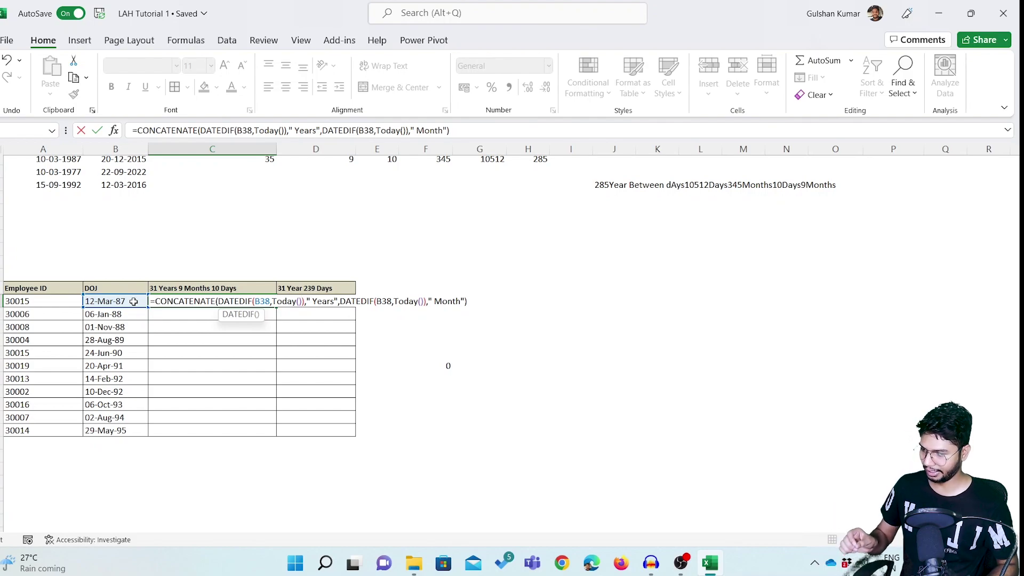
type(",")
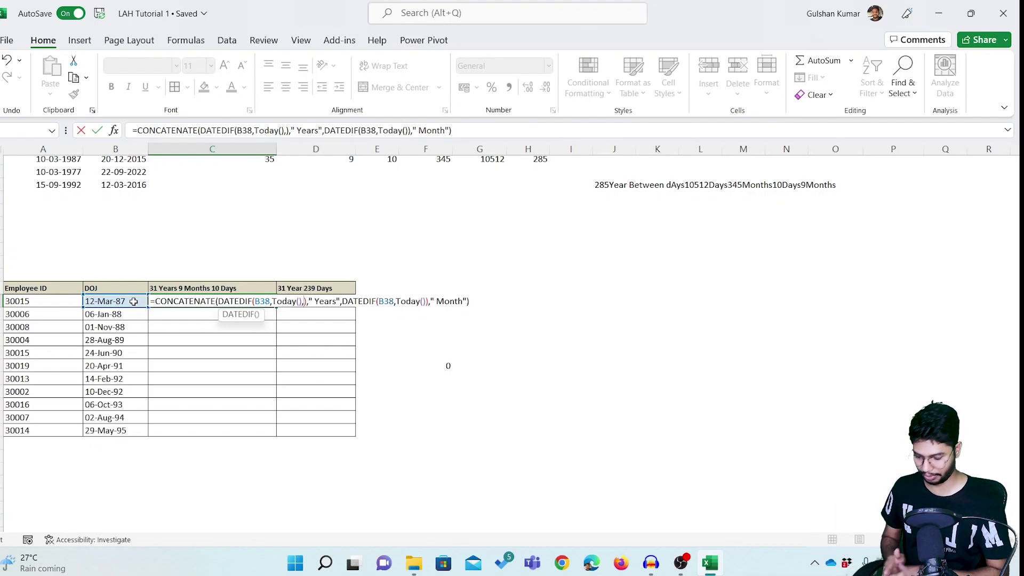
type("\"Y\"")
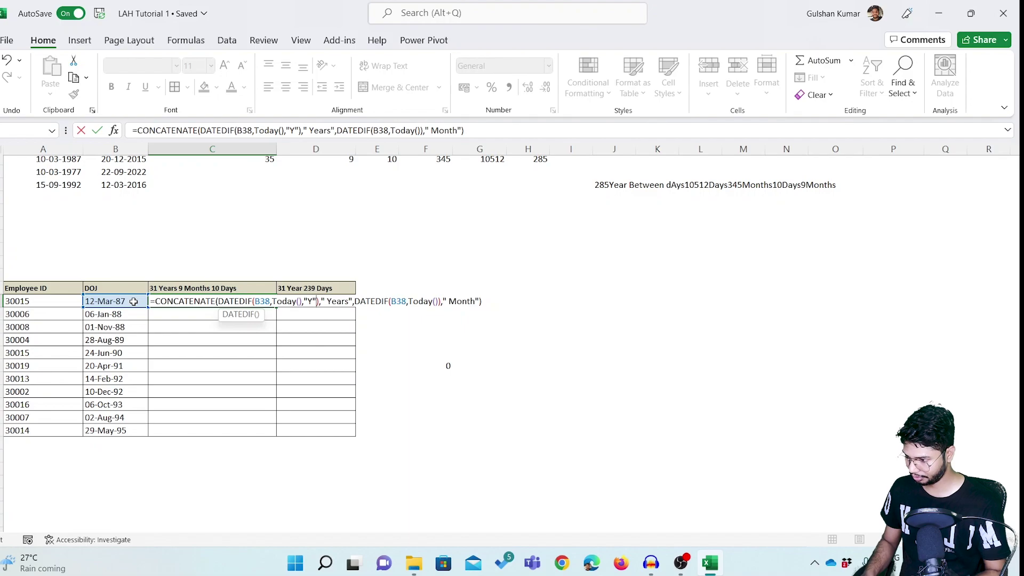
key("Right")
key("Right")
key("Right")
key("Right")
key("Right")
key("Right")
key("Right")
key("Right")
key("Right")
key("Right")
key("Right")
key("Right")
key("Right")
key("Right")
key("Right")
key("Right")
key("Right")
key("Right")
key("Right")
key("Right")
key("Right")
key("Right")
key("Right")
key("Right")
type(",\"")
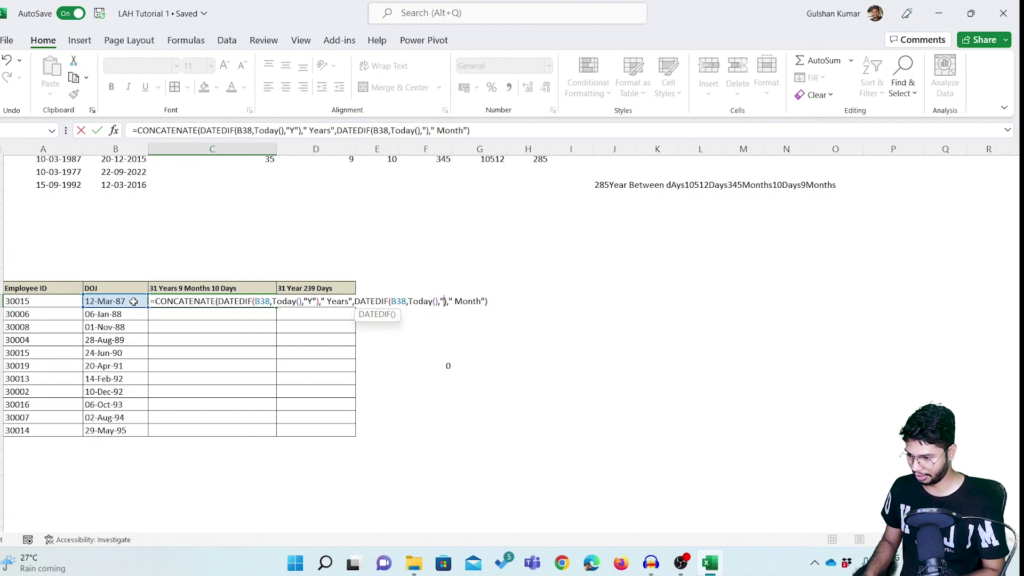
type("Y")
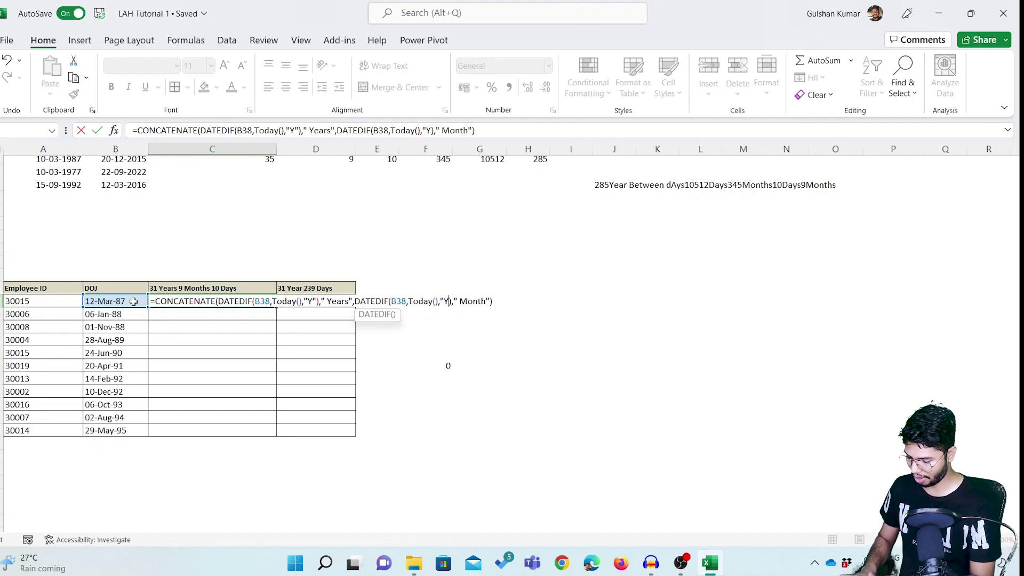
type("M")
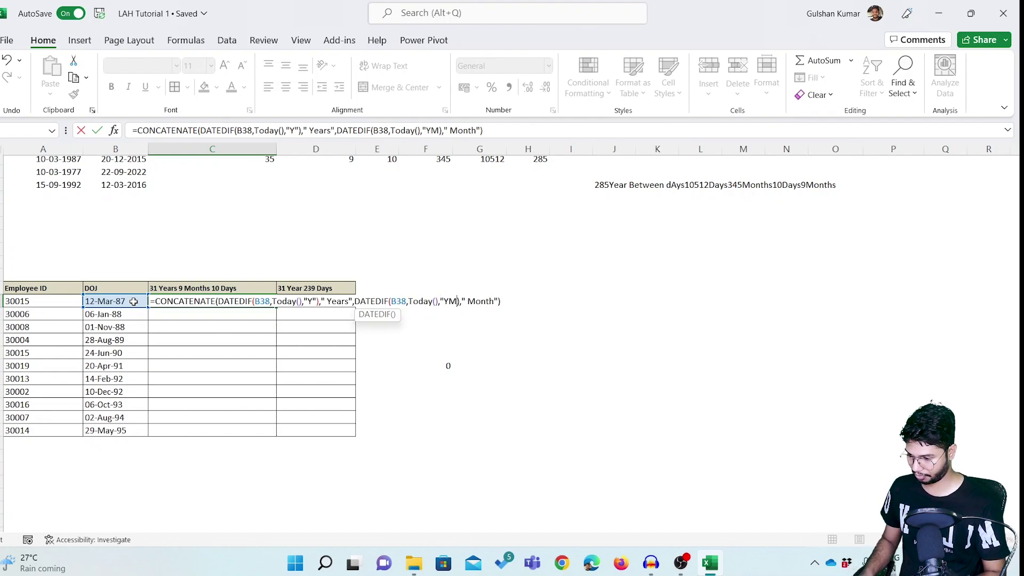
type("\"")
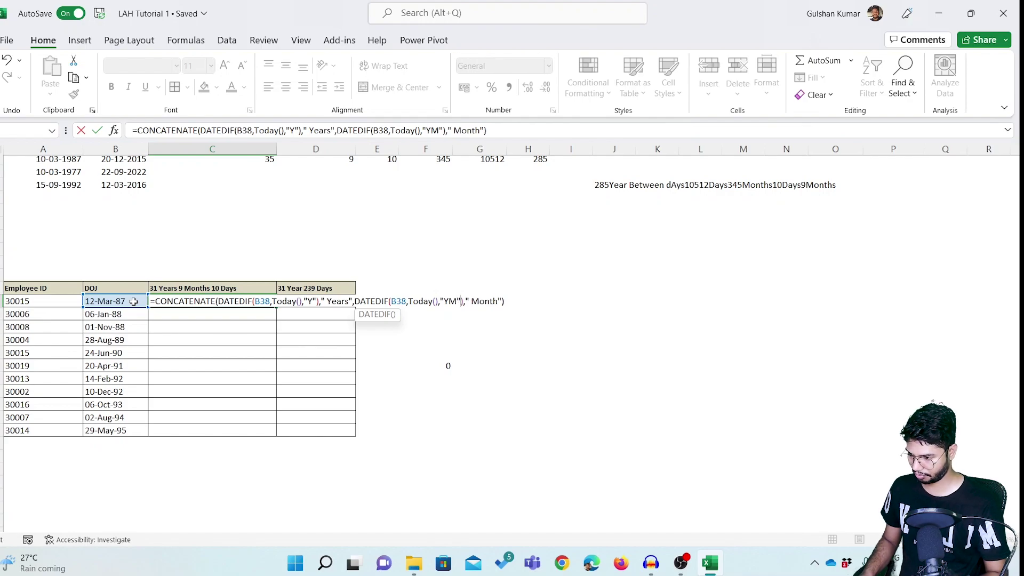
key("ctrl+Return")
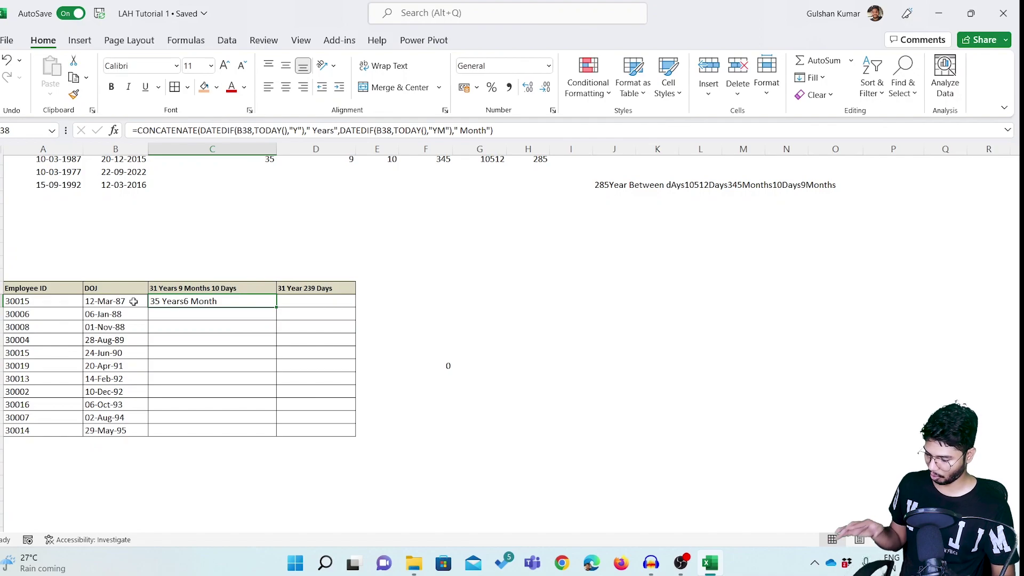
Add a space after "Years" in the C38 formula, giving 35 Years 6 Month.
key("F2")
key("Left")
key("Left")
key("Left")
key("Left")
key("Left")
key("Left")
key("Left")
key("Left")
key("Left")
key("Left")
key("Left")
key("Left")
key("Left")
key("Left")
key("Left")
key("Left")
key("Left")
key("Left")
key("Left")
key("Left")
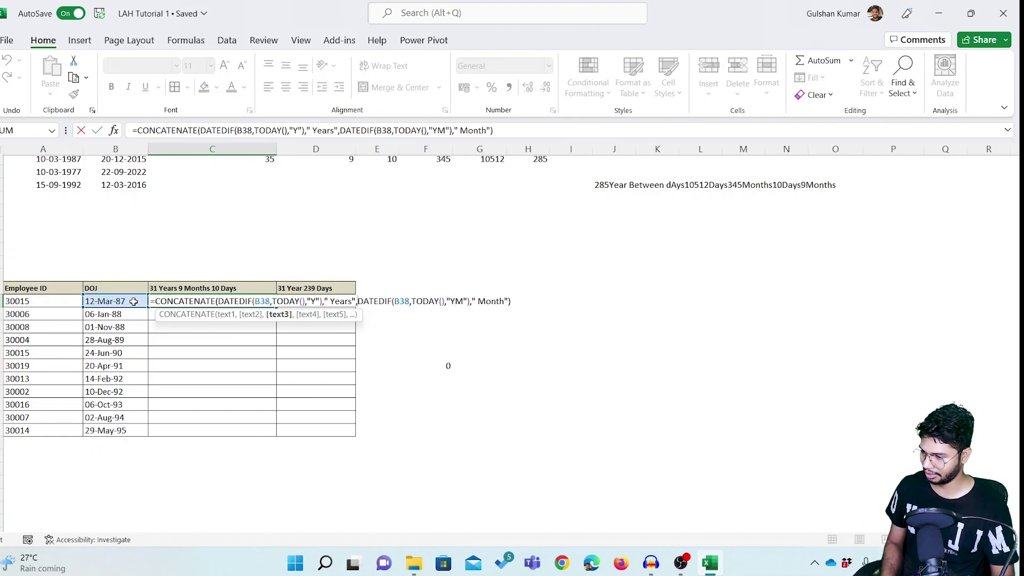
key("Return")
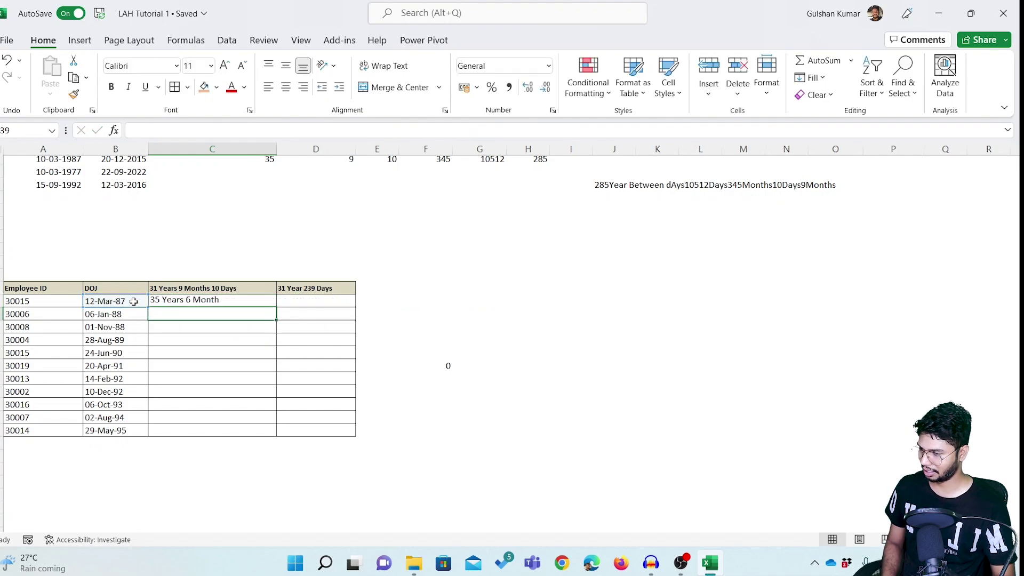
key("Up")
Append a DATEDIF(B38,Today(),"MD") days part labelled "Days", showing 35 Years 6 Month 10Days.
key("F2")
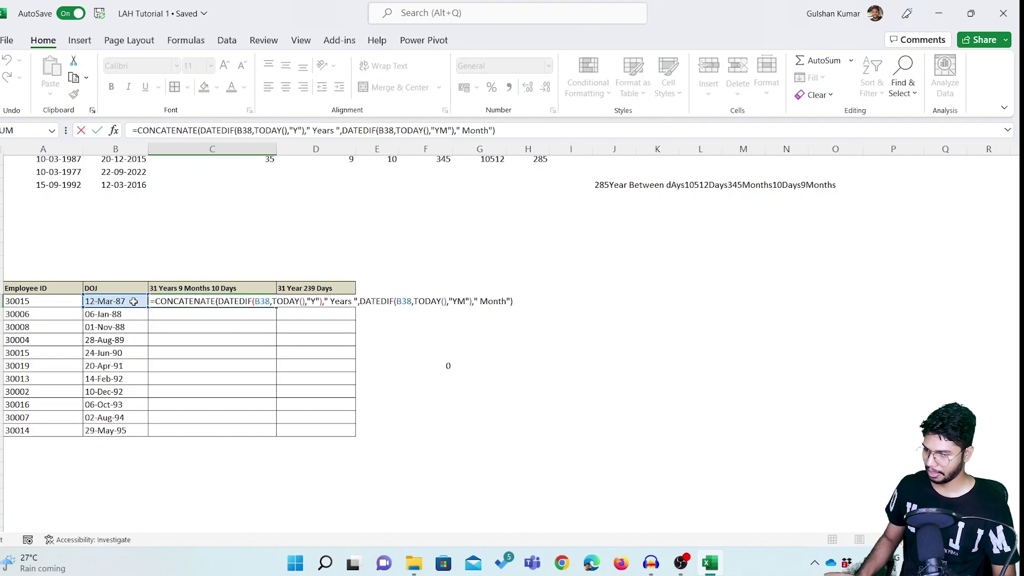
key("Left")
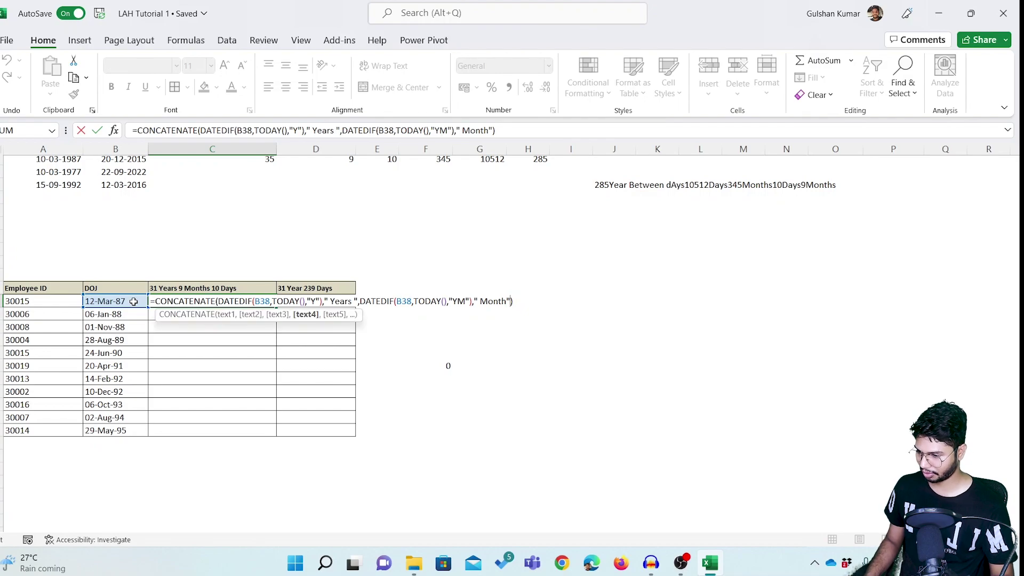
key("Right")
key("Left")
type(",")
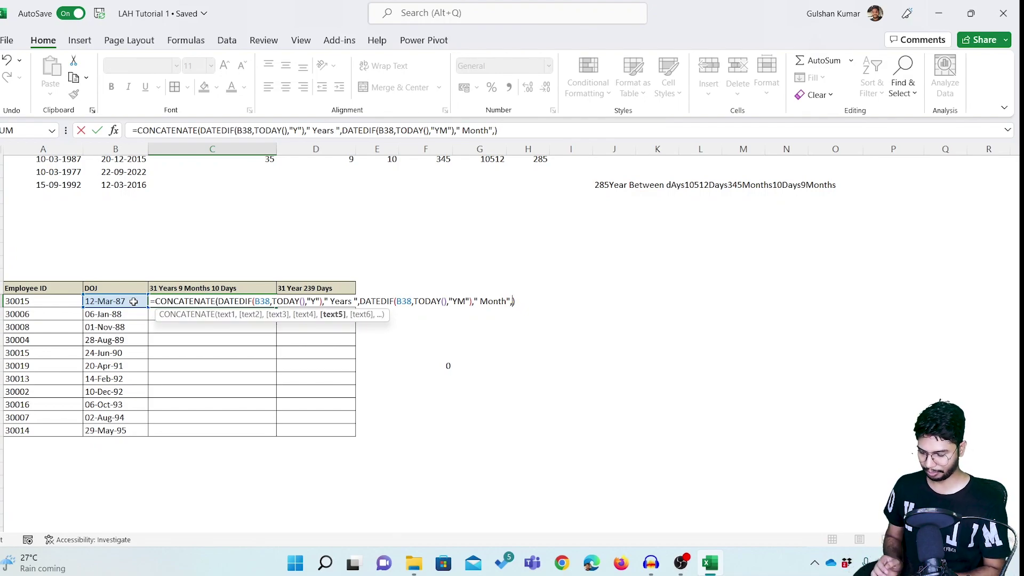
key("BackSpace")
key("Left")
type("\"")
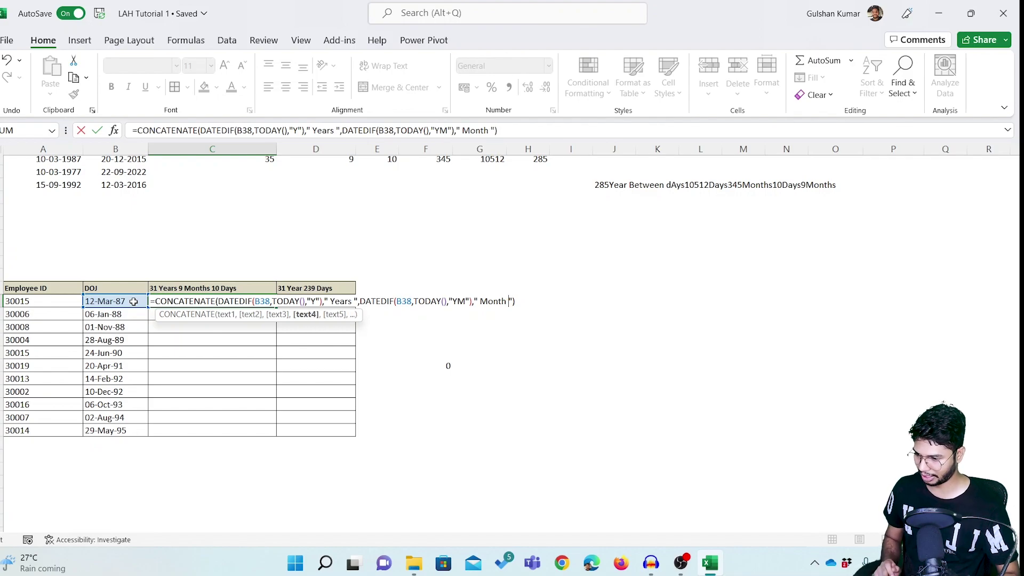
type(",")
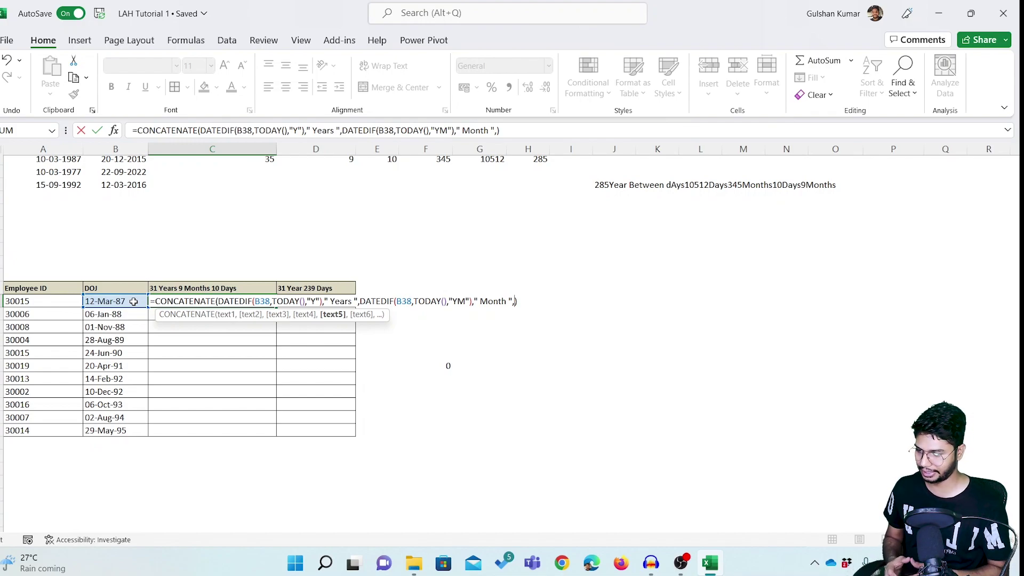
type("DATE")
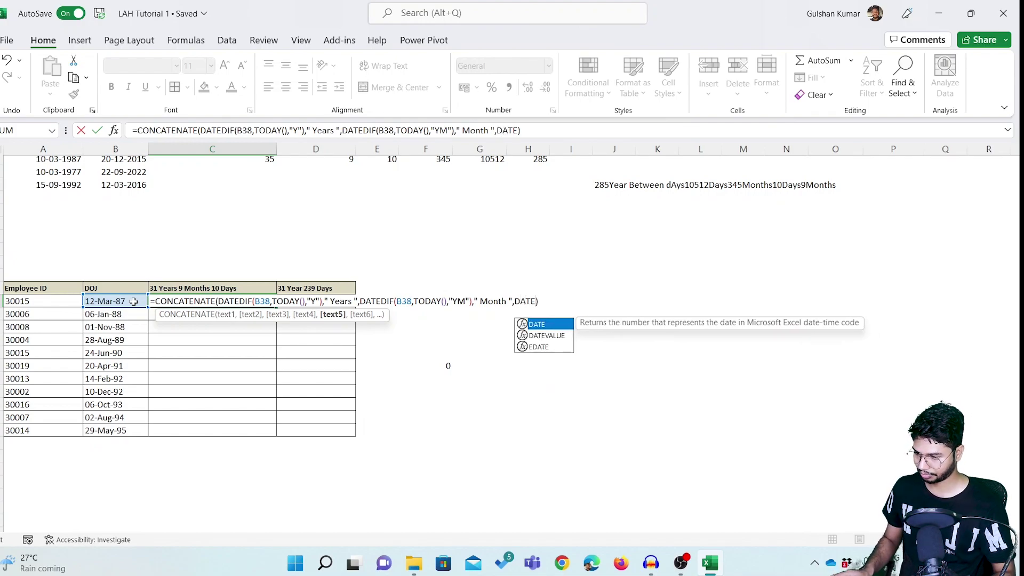
type("DIF")
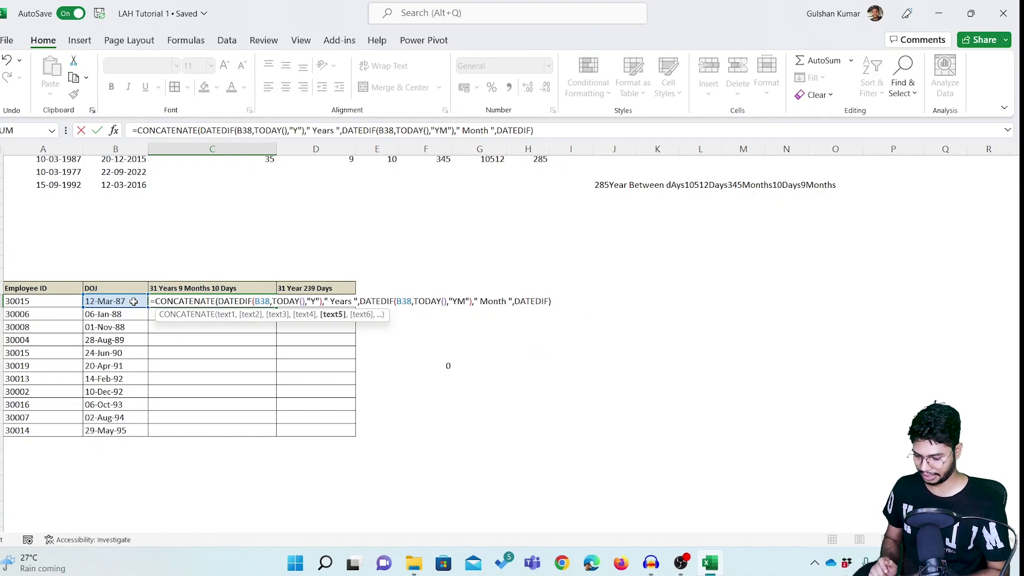
type("(")
left_click(133, 302)
type(",Today()")
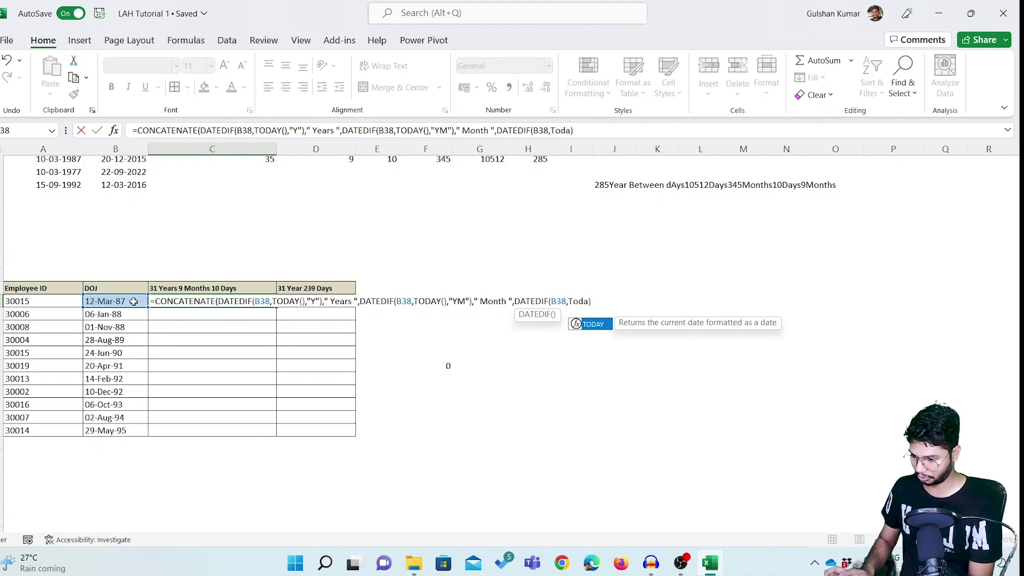
type(",)")
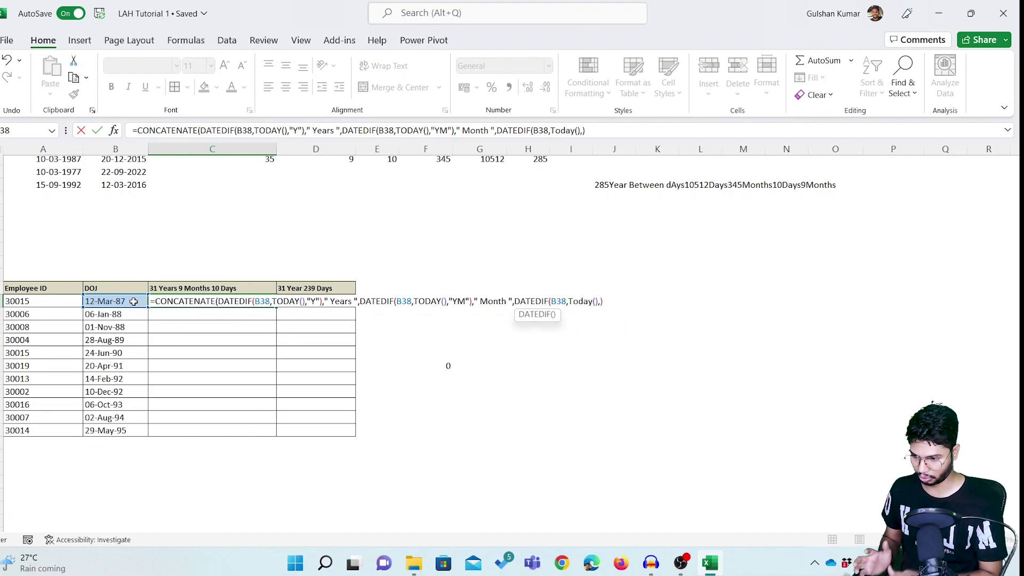
type("\"")
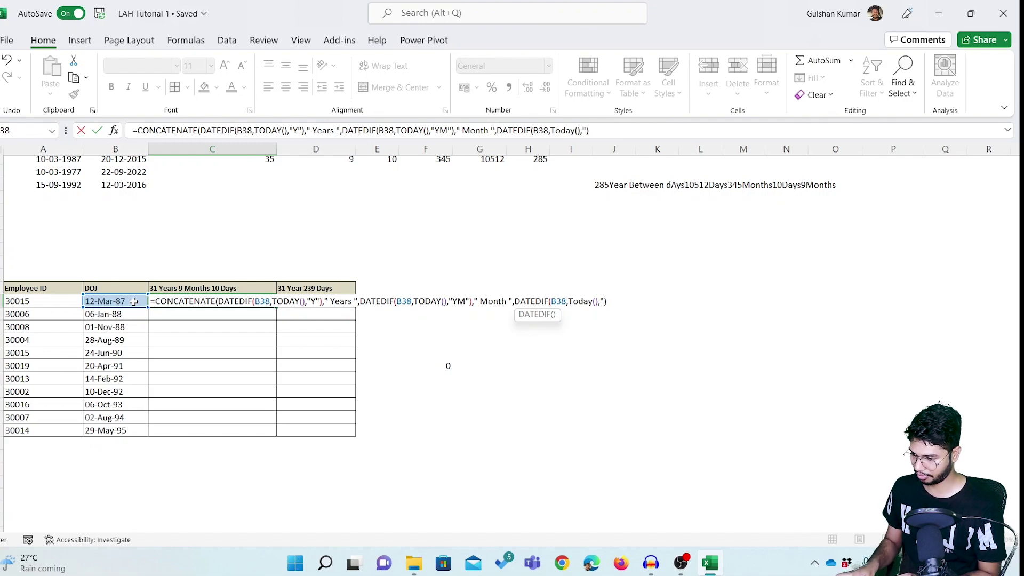
type("MD\"")
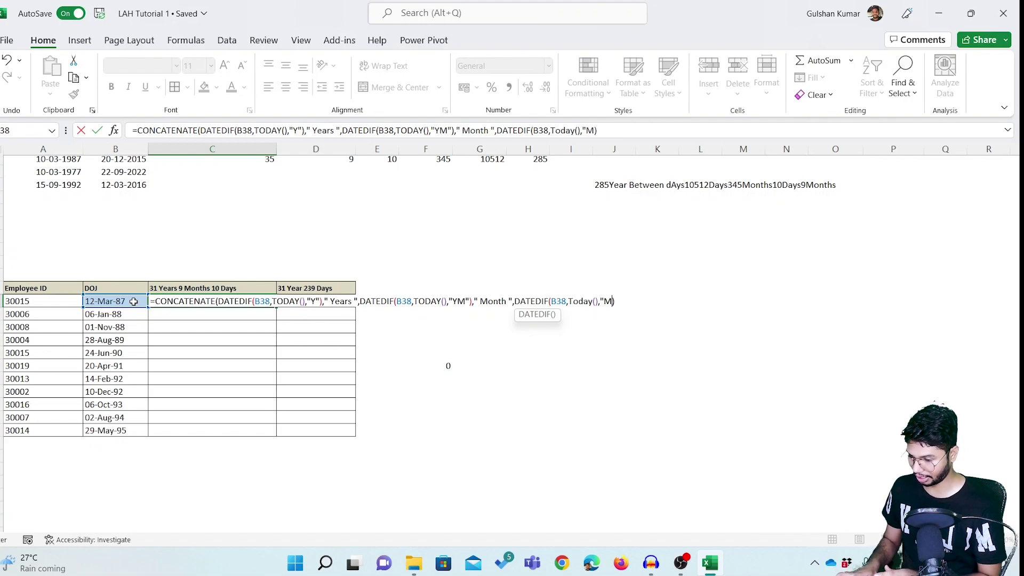
type("\"")
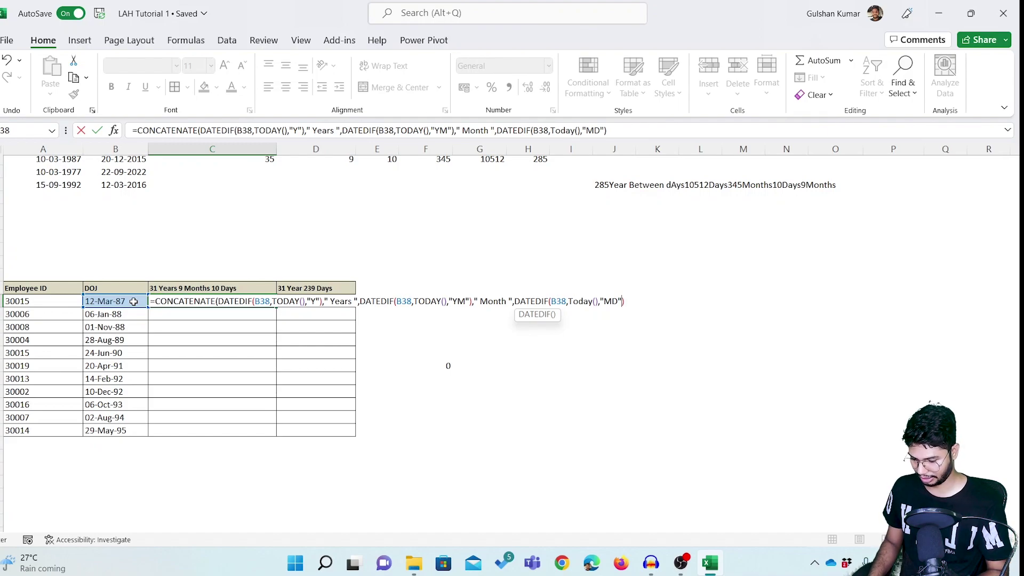
type(")")
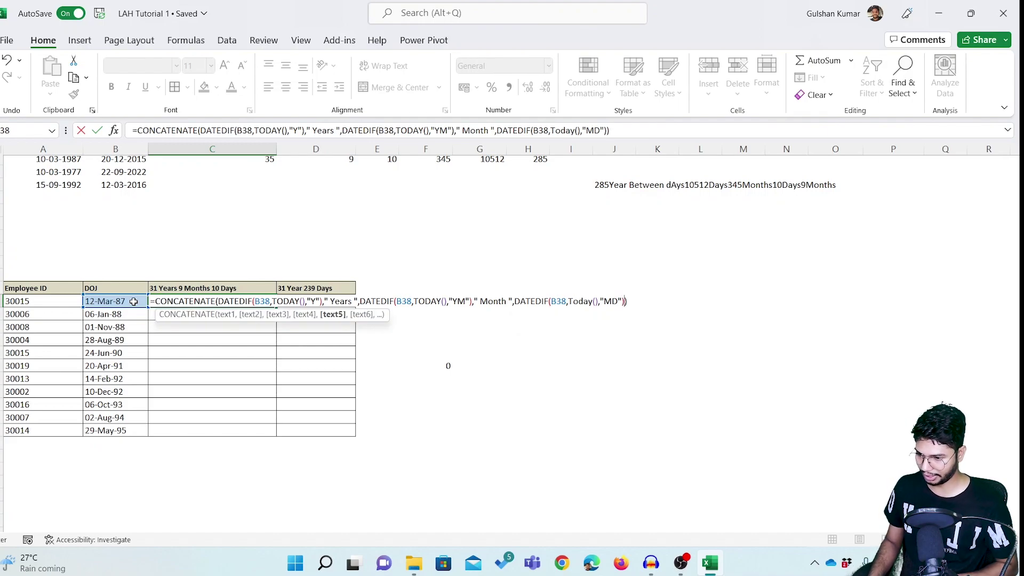
type(", \"")
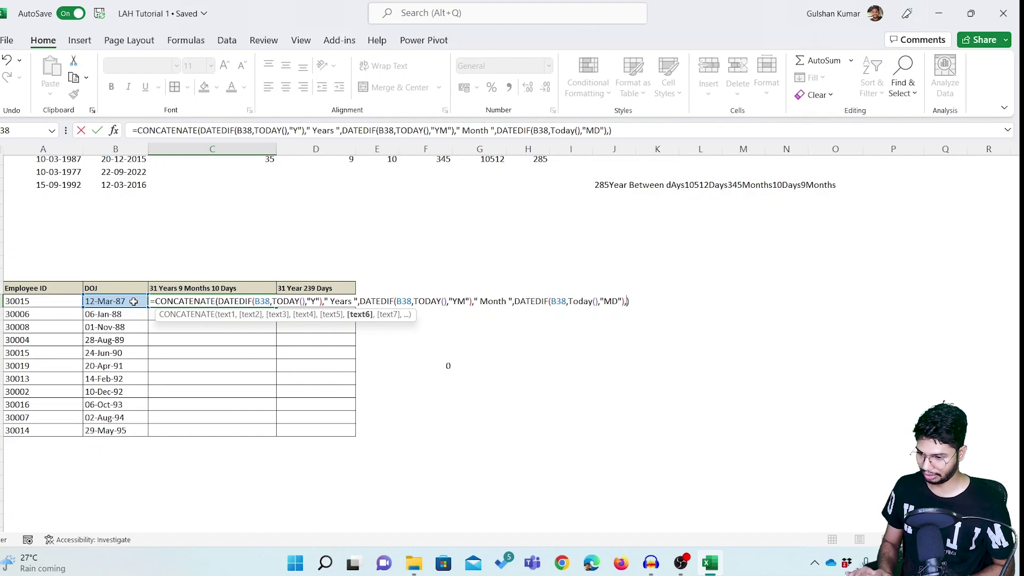
type("Days")
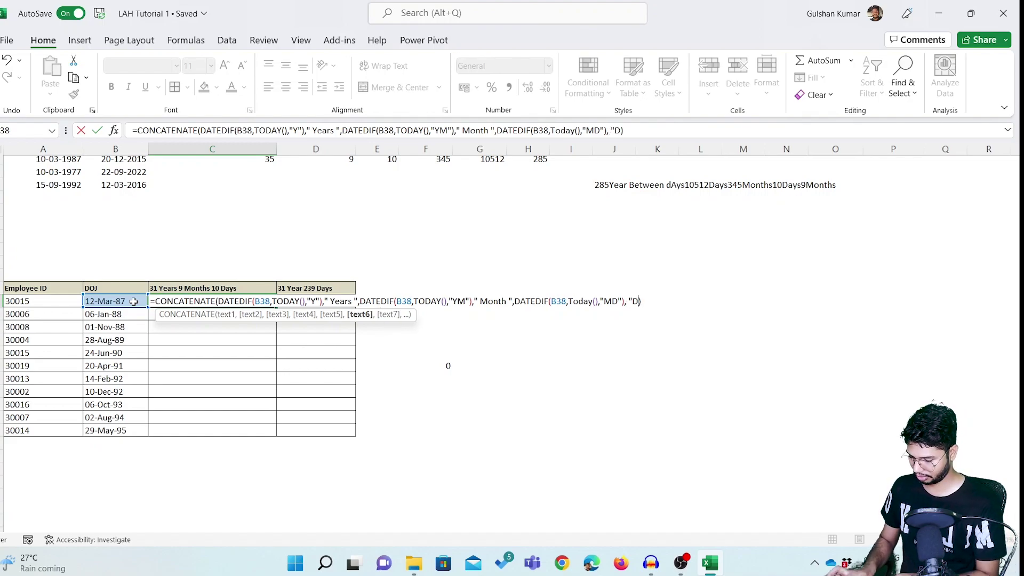
type("\"")
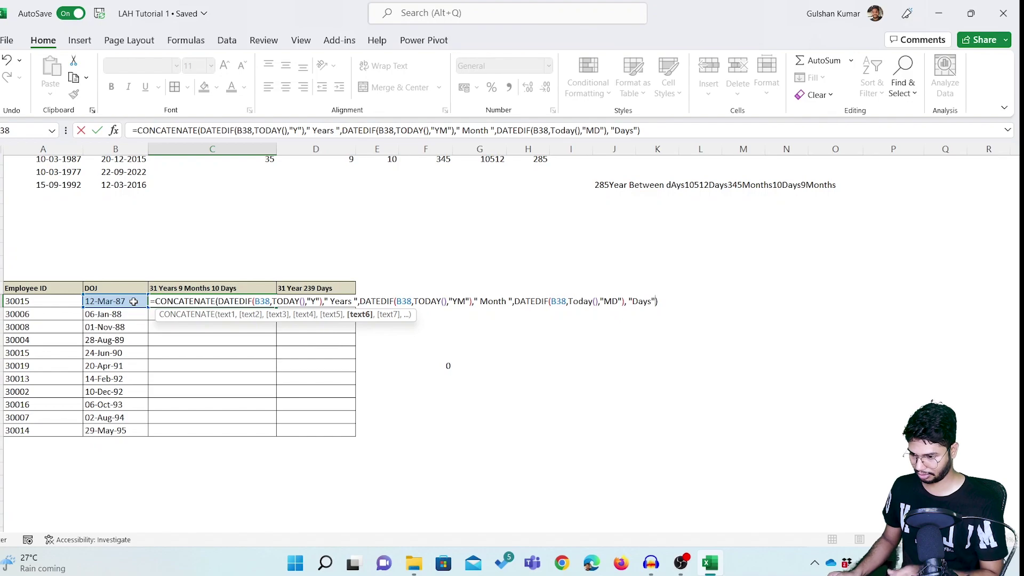
key("ctrl+Return")
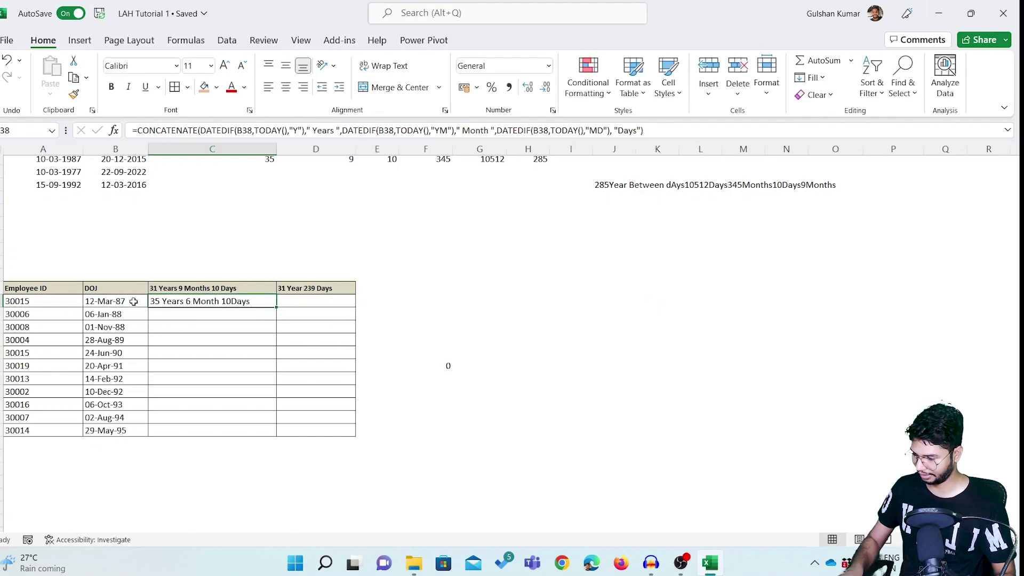
key("F2")
Commit the C38 formula with a space added before "Days".
key("Return")
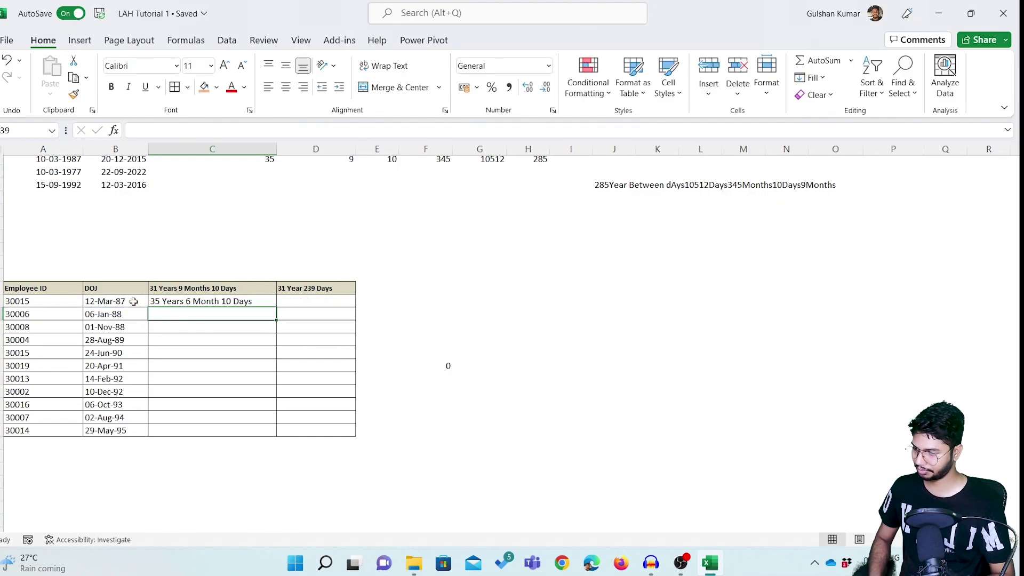
key("Up")
key("Left")
key("Right")
key("Left")
Fill the service-length formula down column C to every employee with Ctrl+D.
key("ctrl+Down")
key("Right")
key("ctrl+shift+Up")
key("ctrl+d")
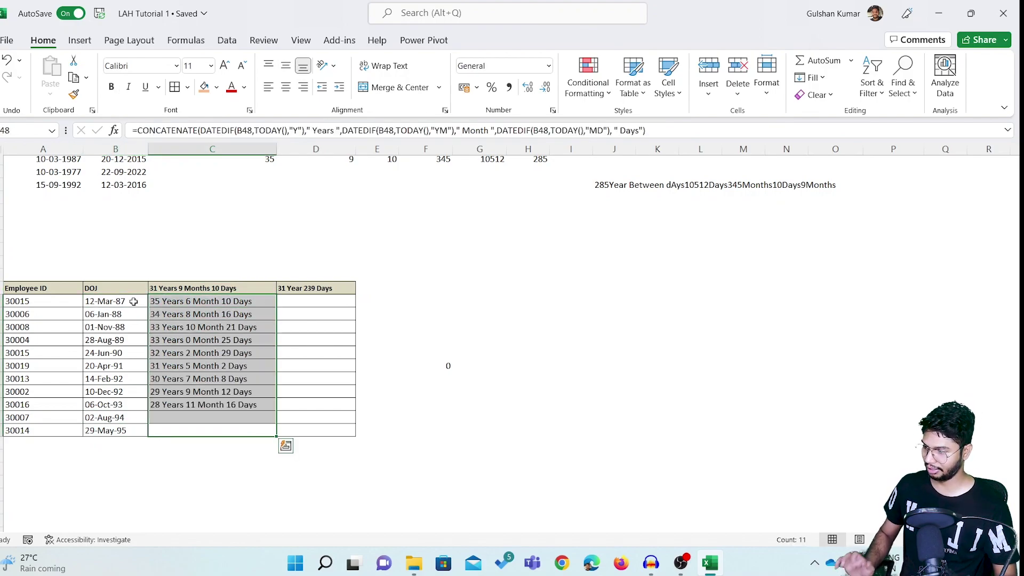
key("Down")
key("ctrl+Up")
key("ctrl+Up")
key("Down")
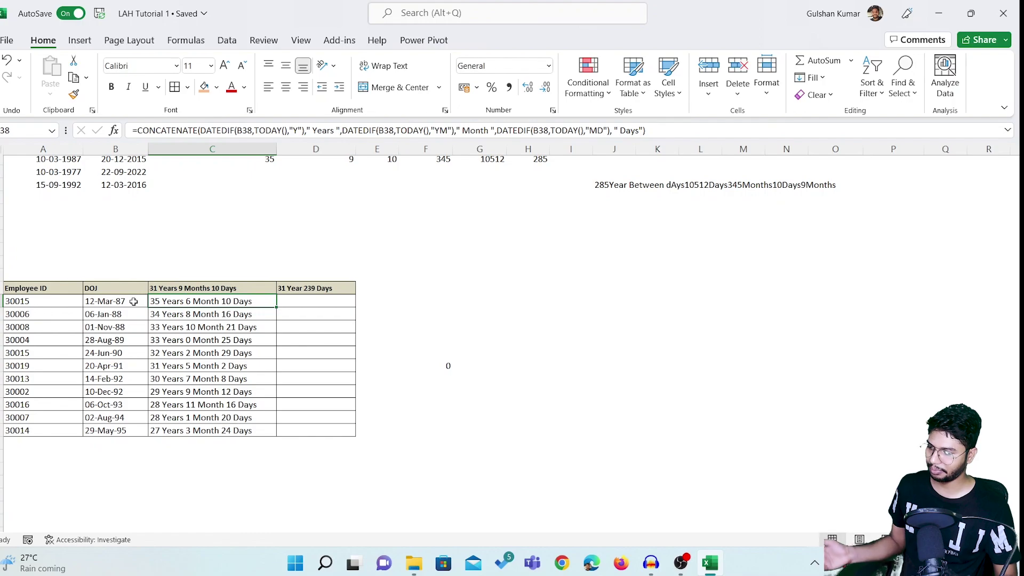
Copy C38's service-length formula and check the results down the column.
key("ctrl+c")
key("Down")
key("Down")
key("Down")
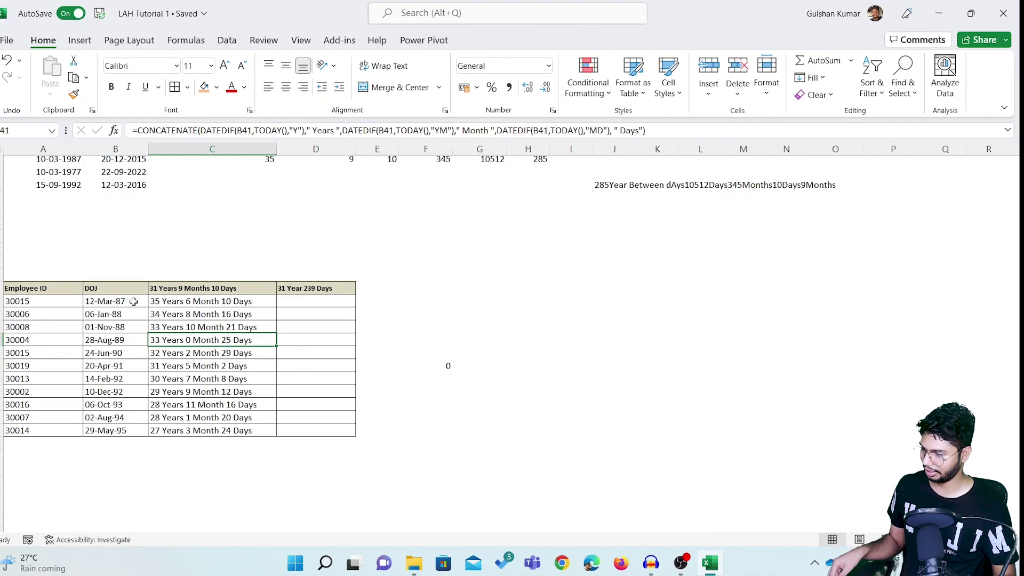
key("ctrl+Down")
key("ctrl+Up")
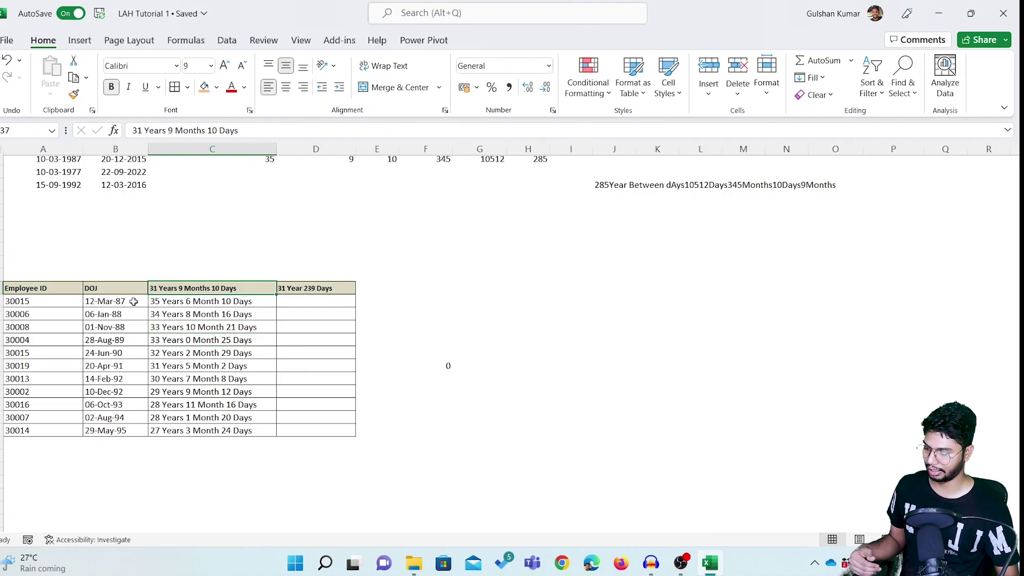
key("Right")
key("Down")
key("Left")
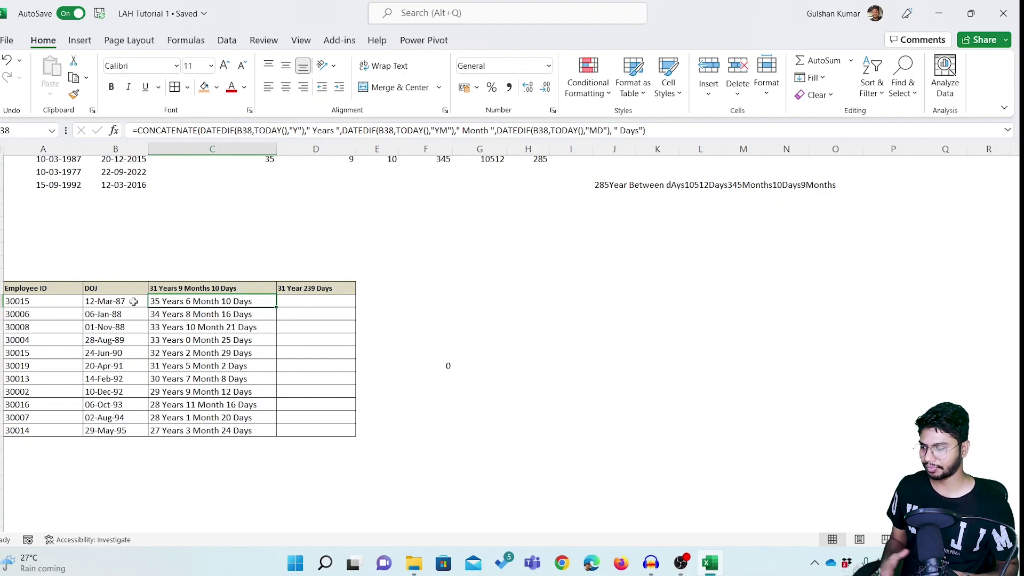
scroll(246, 375, "up", 9)
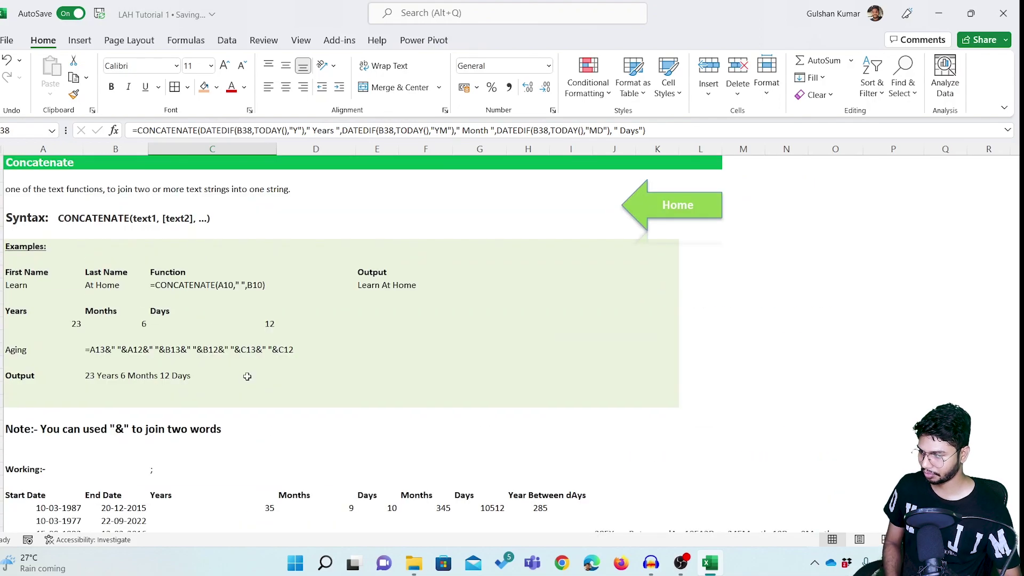
scroll(261, 368, "down", 10)
scroll(262, 368, "up", 2)
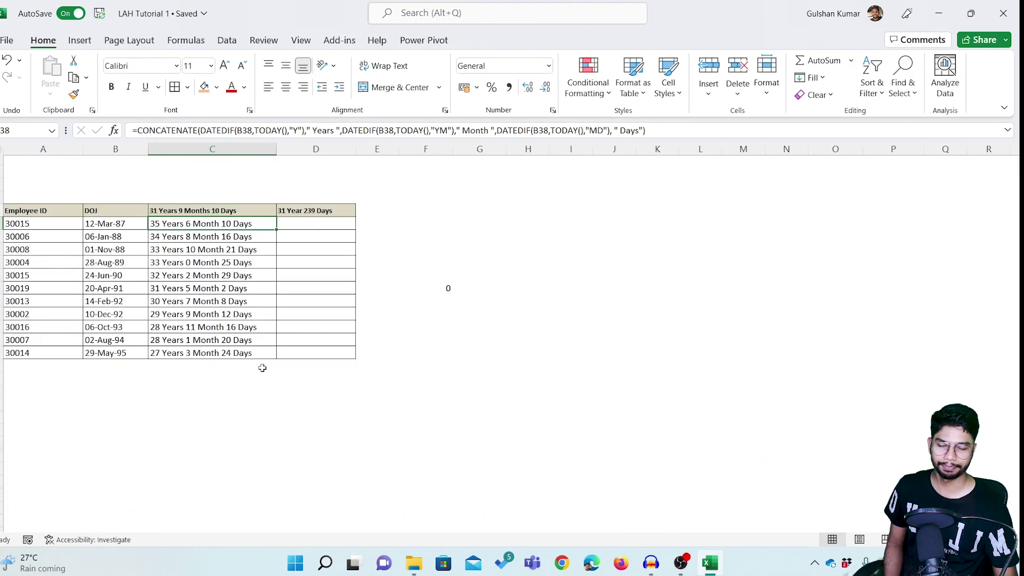
scroll(263, 368, "up", 9)
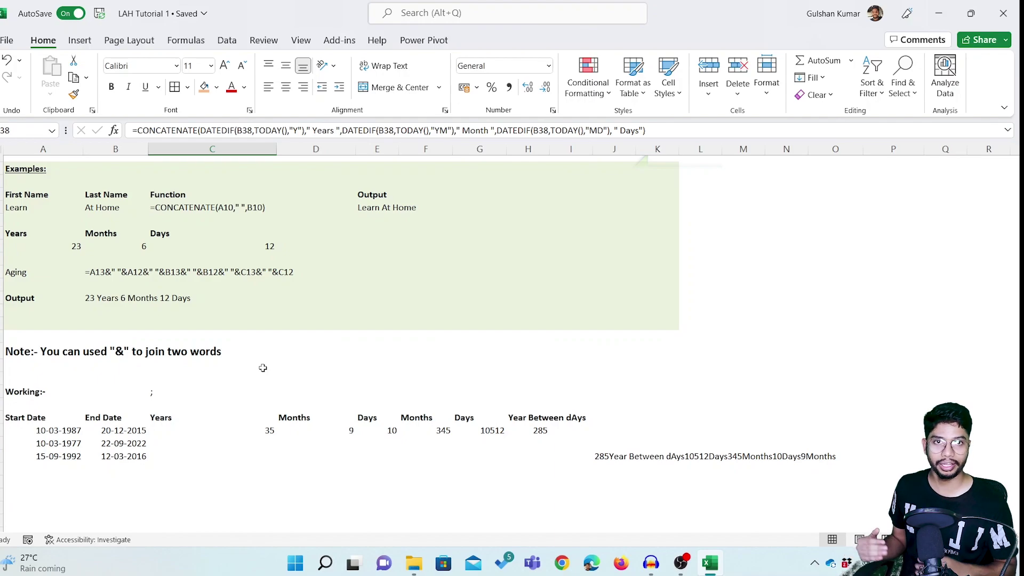
scroll(263, 368, "down", 9)
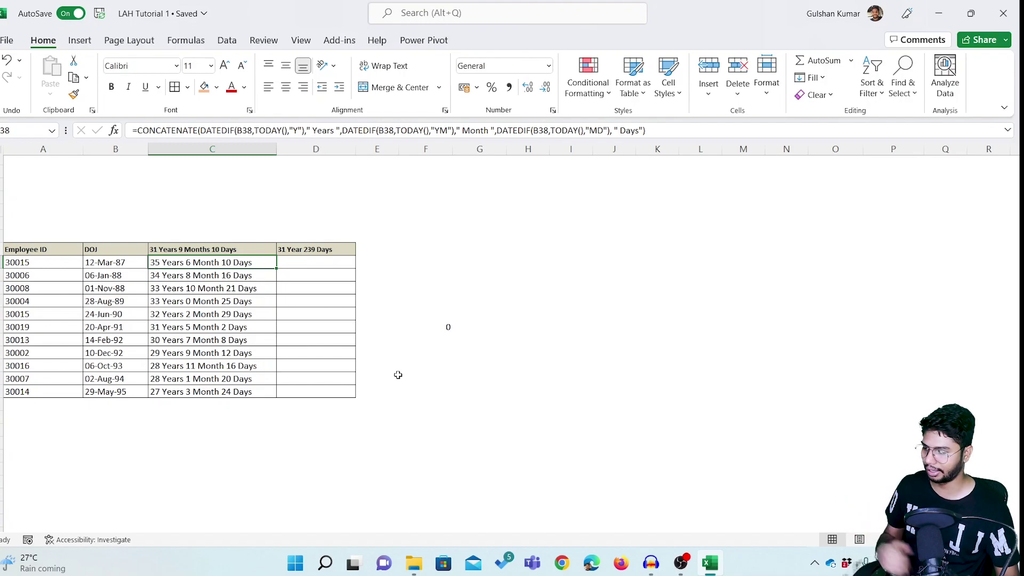
left_click(398, 375)
scroll(398, 376, "up", 5)
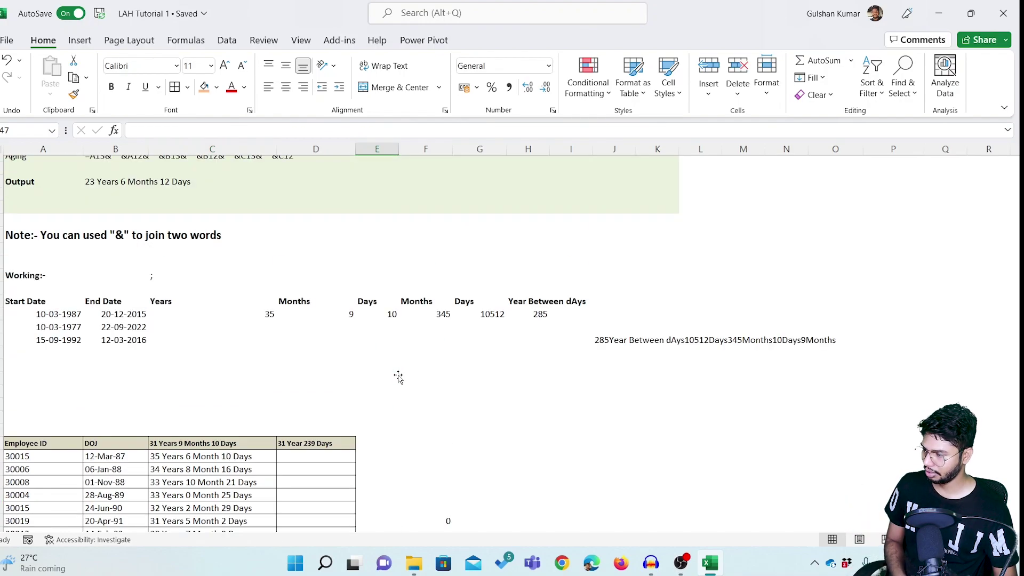
scroll(397, 376, "up", 5)
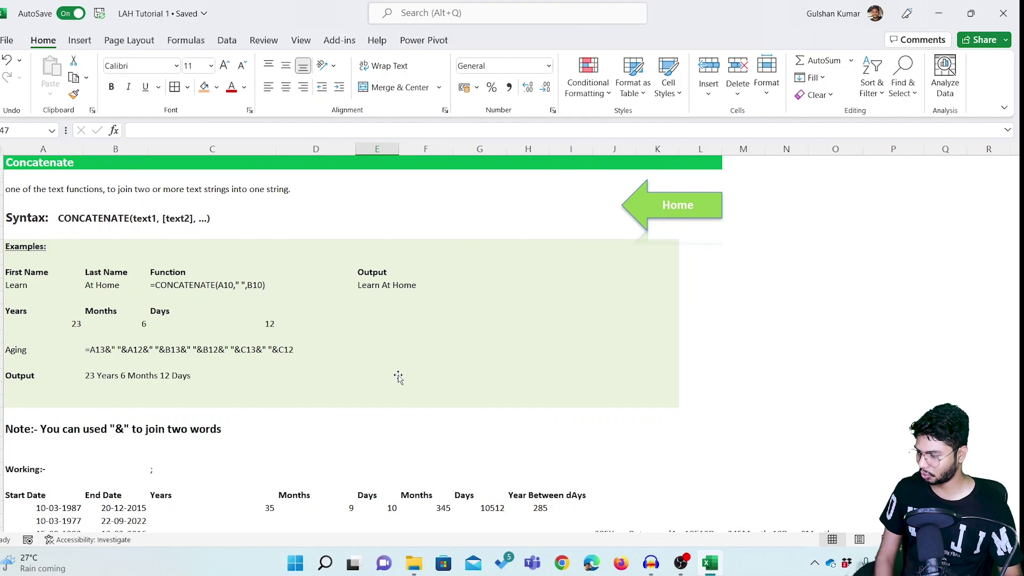
scroll(398, 378, "down", 10)
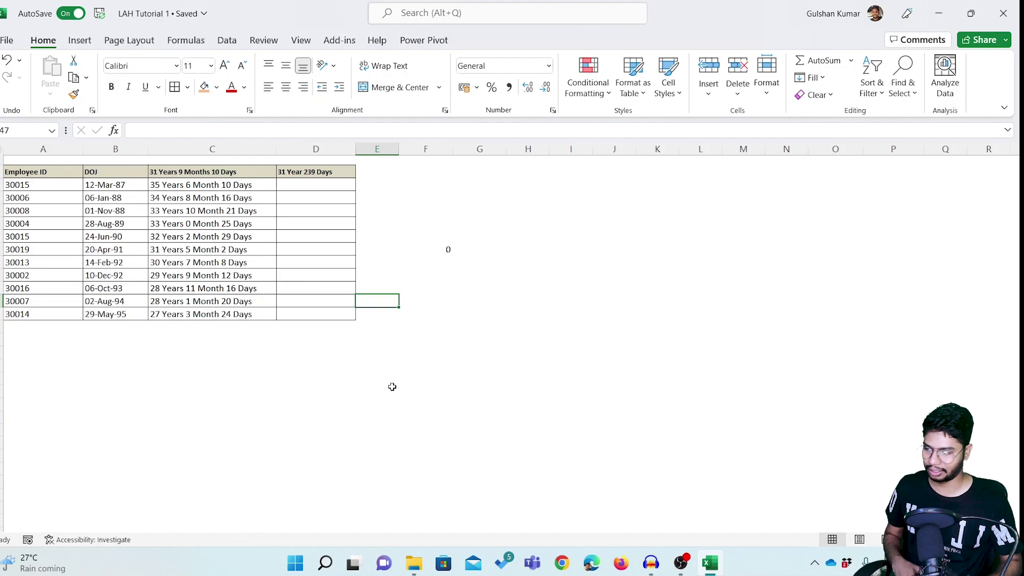
Enter the letters A, B, C, D, E, F down cells E54:E59.
left_click(392, 386)
type("A")
key("Return")
type("B")
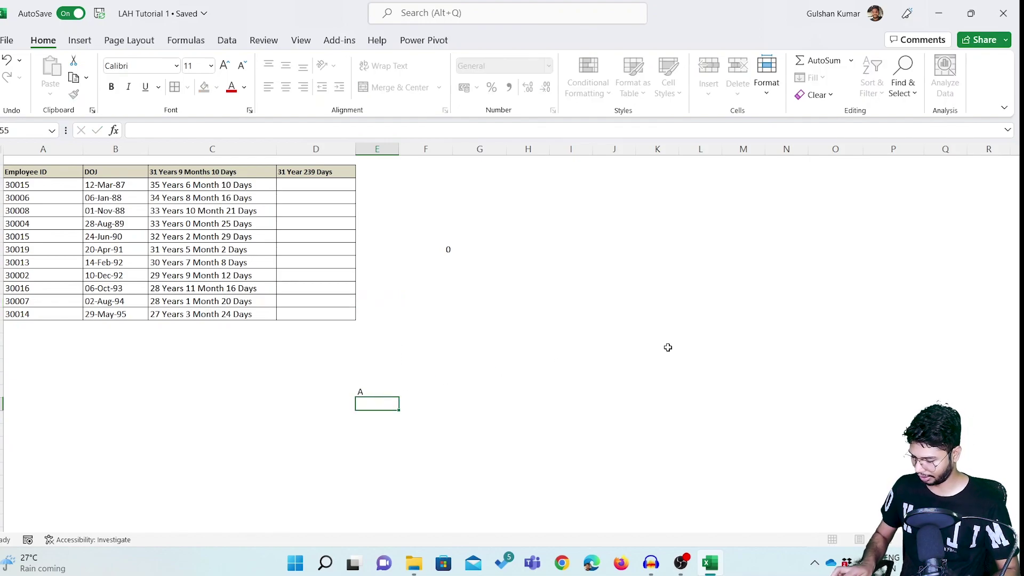
key("Return")
type("C")
key("Return")
type("E")
key("Escape")
type("D")
key("Return")
type("E")
key("Return")
type("F")
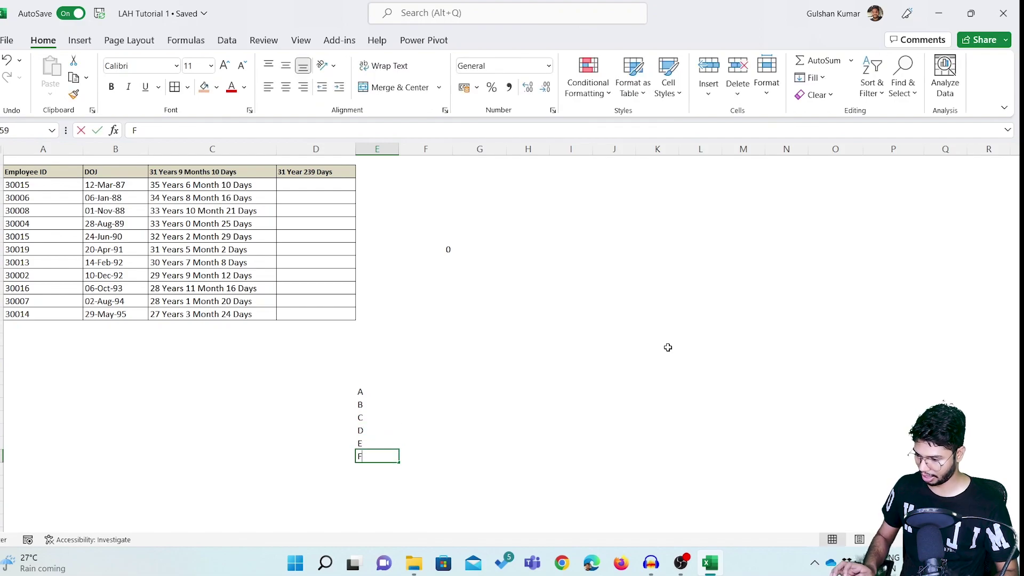
key("ctrl+Up")
In G54 enter =CONCATENATE(E54,E55,E56,E57,E58,E59) to display ABCDEF.
key("Right")
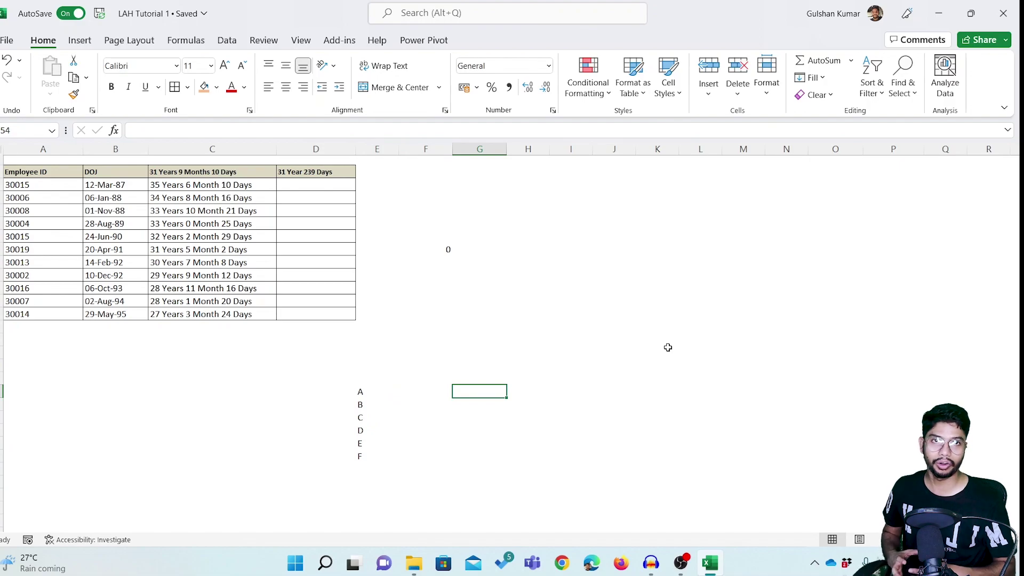
type("=")
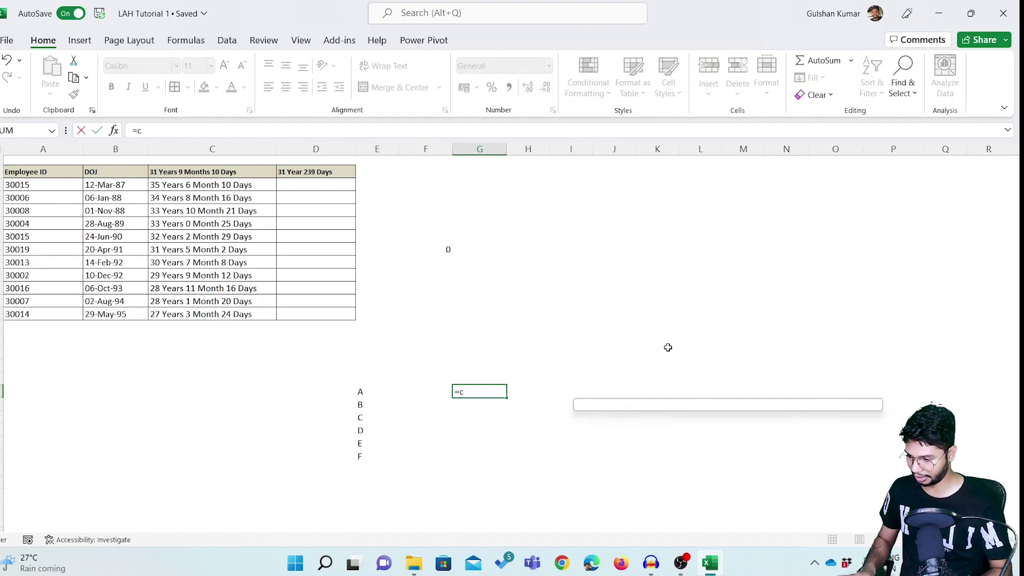
type("con")
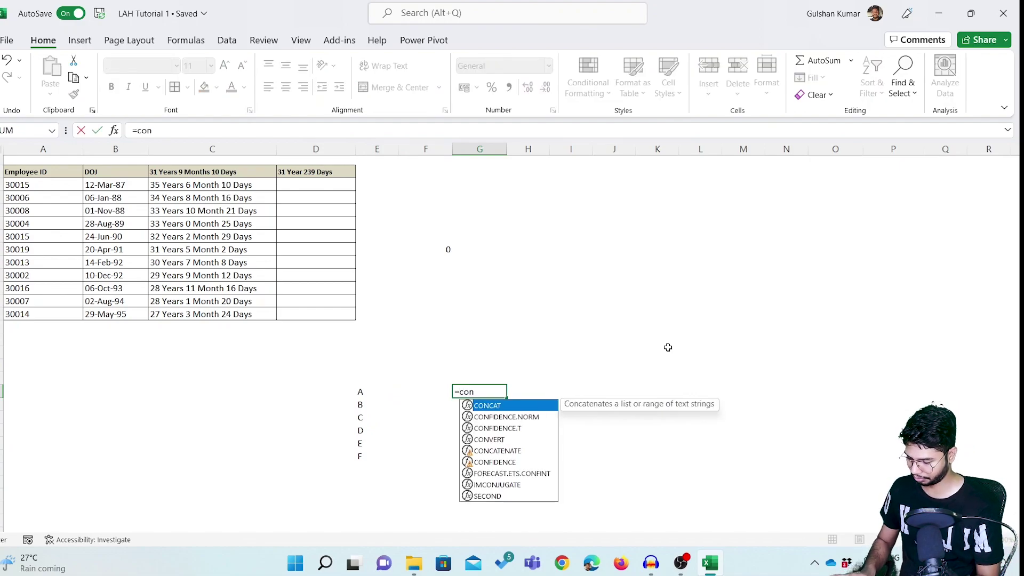
key("Down")
key("Down")
key("Down")
key("Down")
key("Tab")
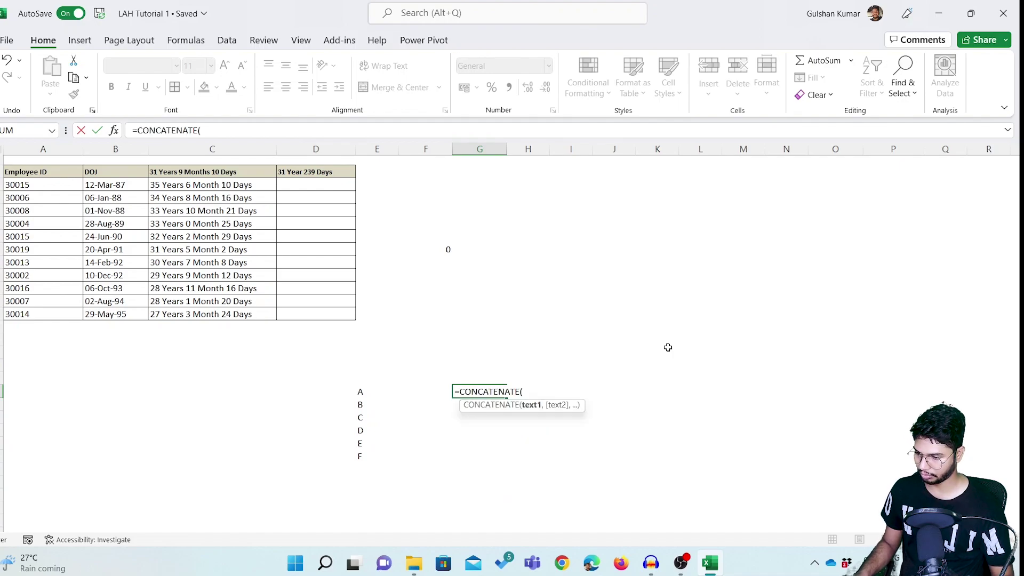
left_click(361, 393)
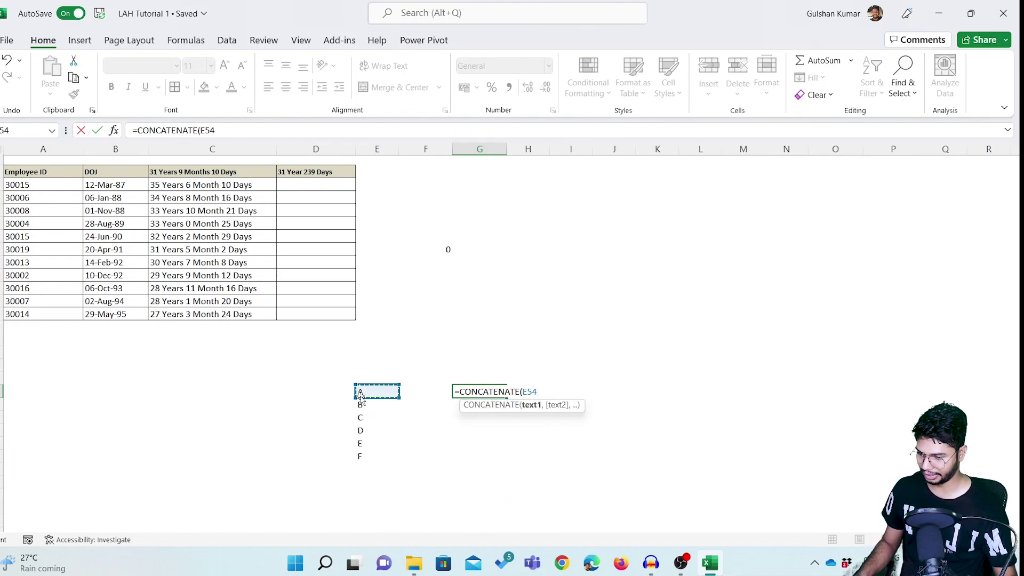
type(",")
left_click(367, 407)
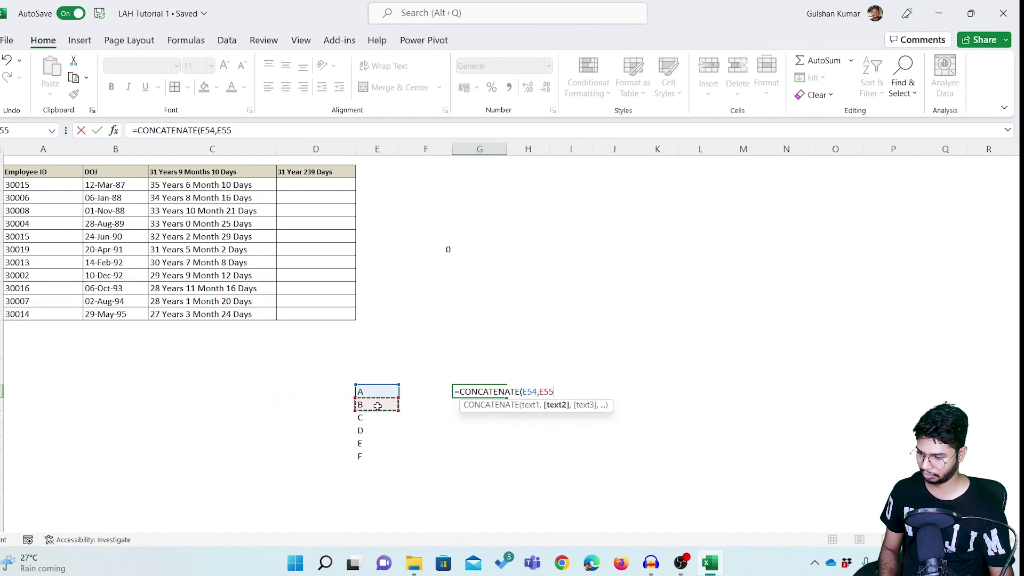
type(",")
left_click(377, 417)
type(",")
left_click(375, 431)
type(",")
left_click(373, 443)
type(",")
left_click(372, 456)
type(",")
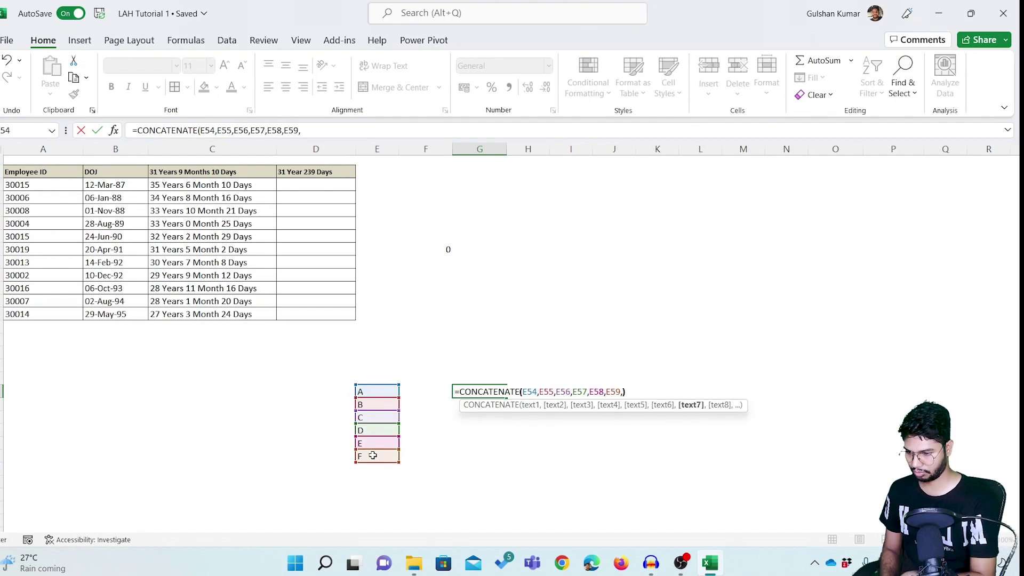
type(")")
key("Return")
key("Up")
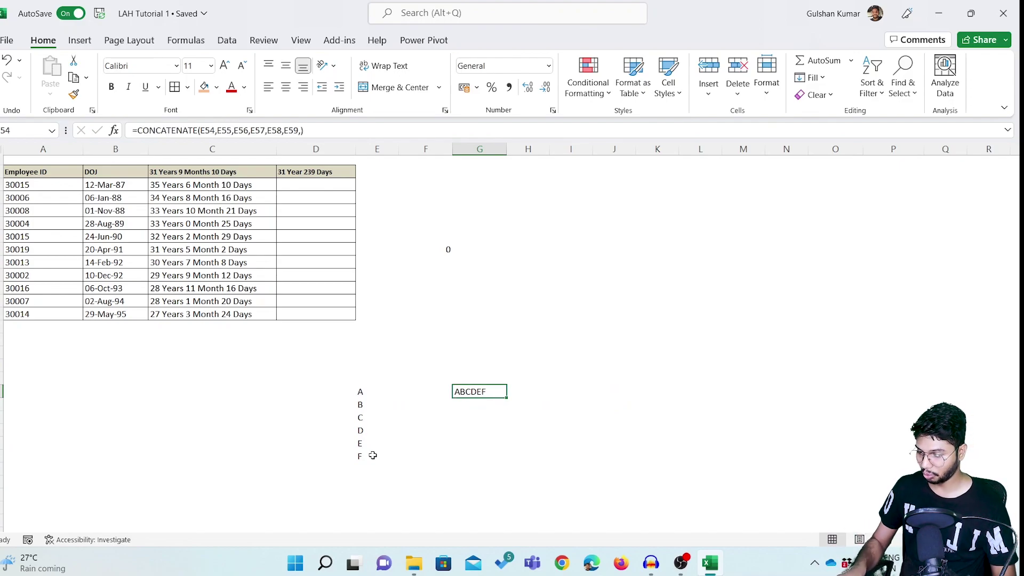
key("F2")
Insert "," separators after E54 and E55 in G54's CONCATENATE formula, giving A,B,CDEF.
key("Left")
key("Left")
key("Left")
key("Left")
key("Left")
key("Left")
key("Left")
key("Left")
key("Left")
key("Left")
key("Left")
key("Left")
key("Left")
key("Left")
key("Left")
key("Left")
key("Left")
key("Left")
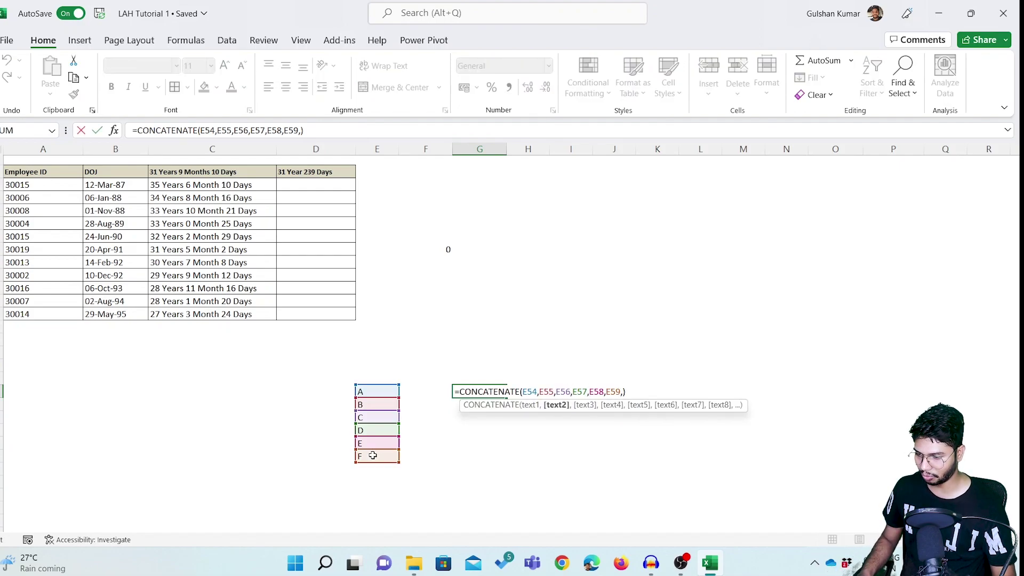
type(",")
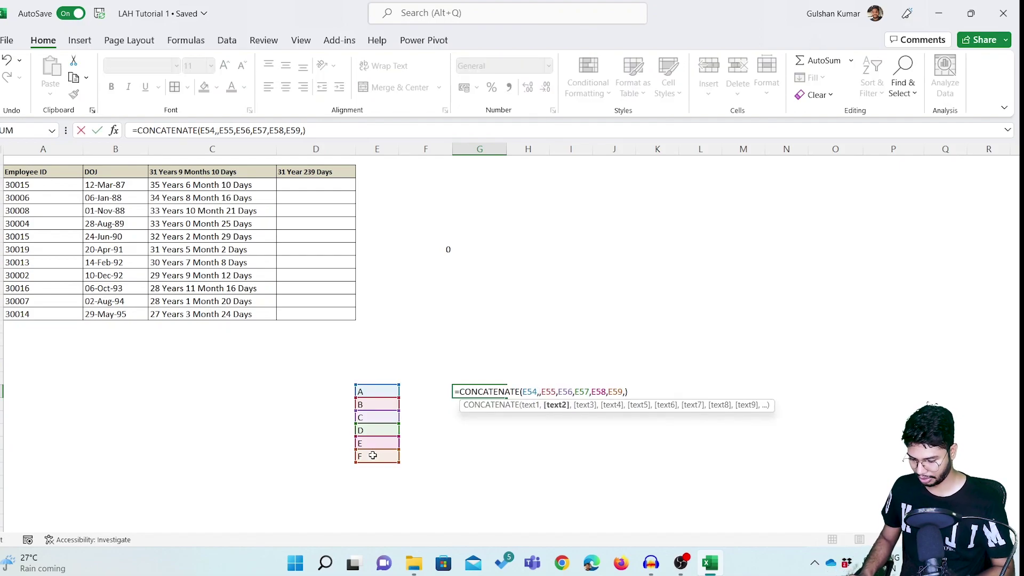
type("\",")
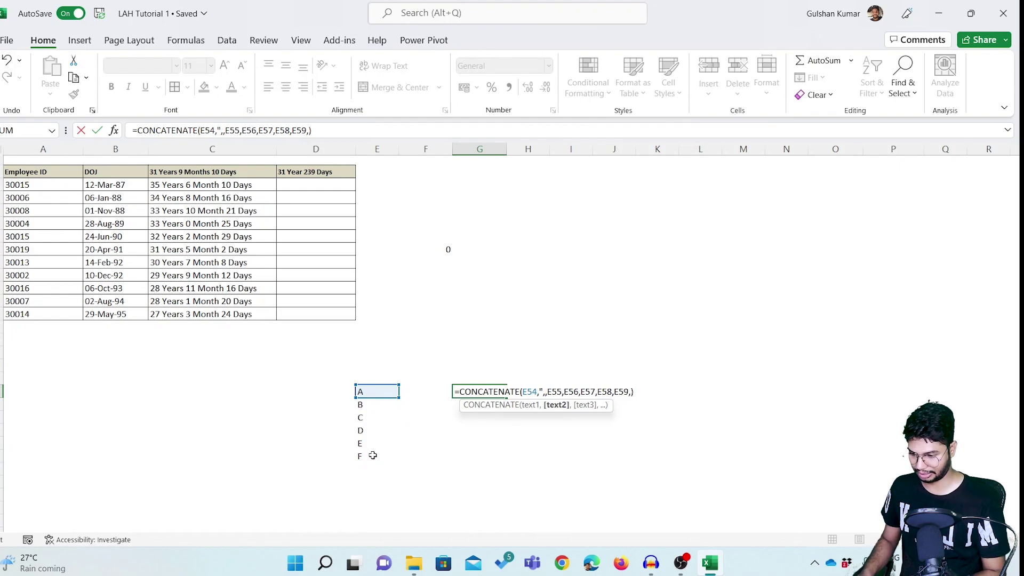
type("\"")
key("Return")
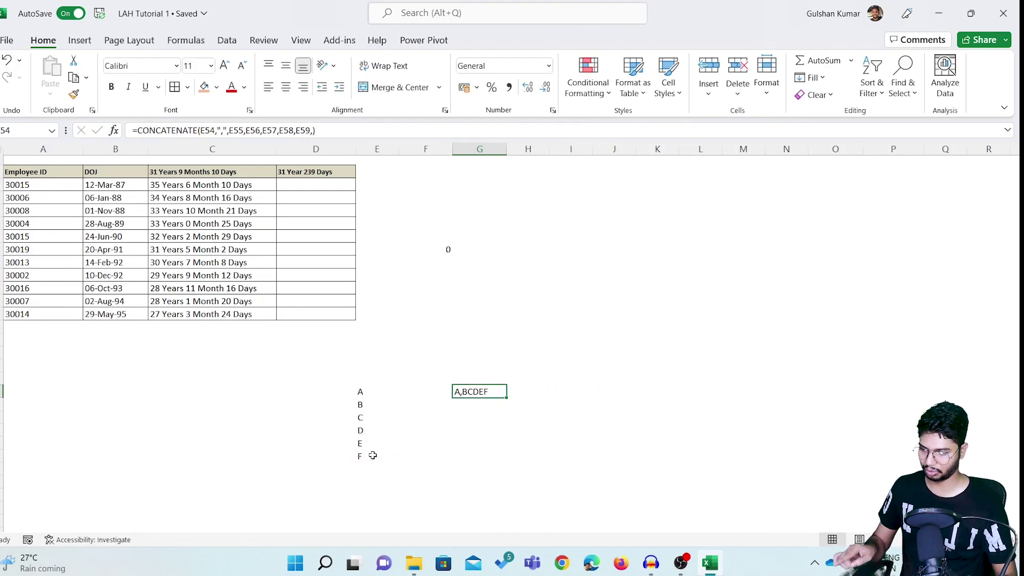
key("F2")
key("Left")
key("Left")
key("Left")
key("Left")
key("Left")
key("Left")
key("Left")
key("Left")
key("Left")
key("Left")
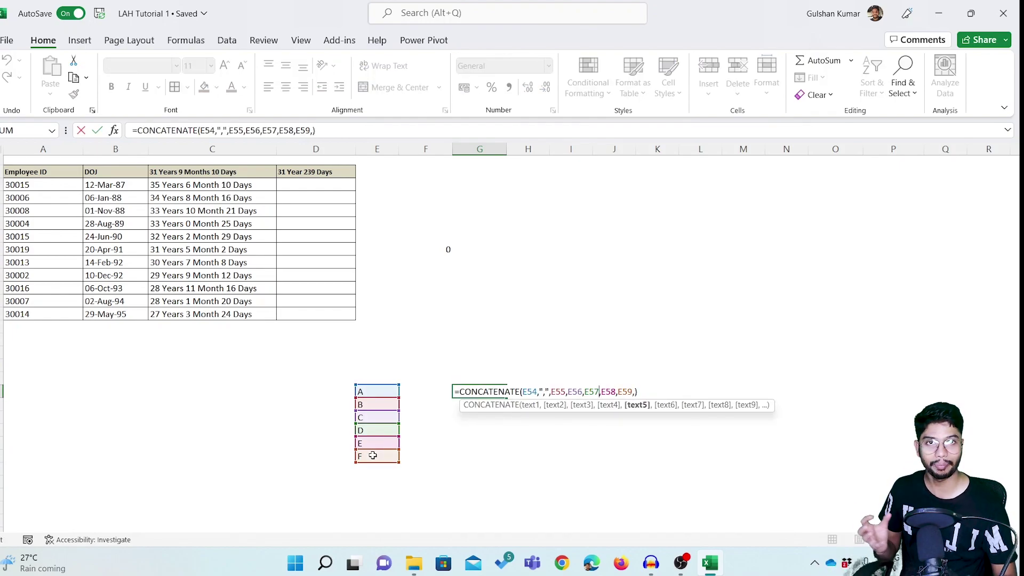
key("Left")
key("Left")
key("Left")
key("Left")
key("Left")
key("Left")
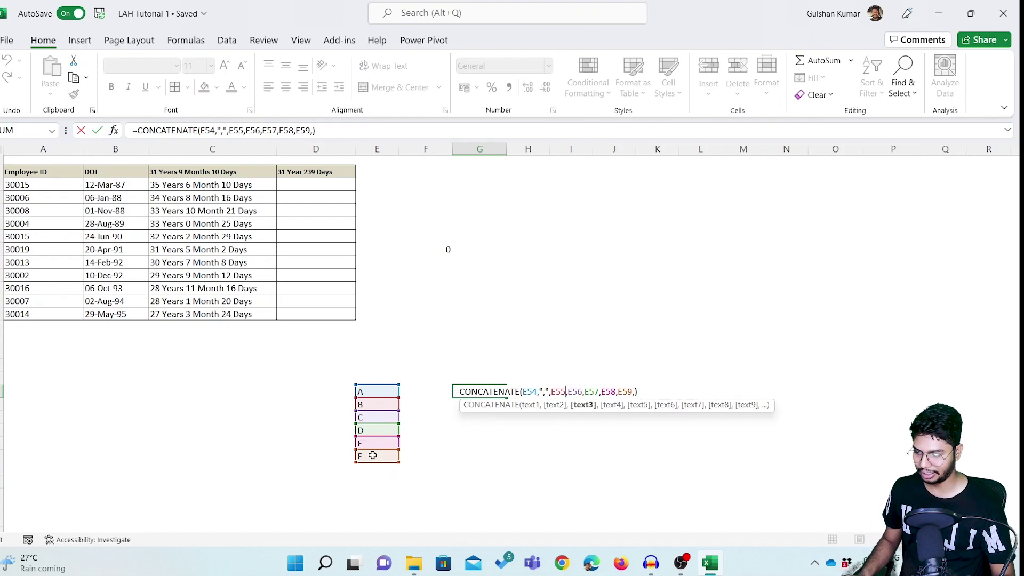
key("Right")
type("\",")
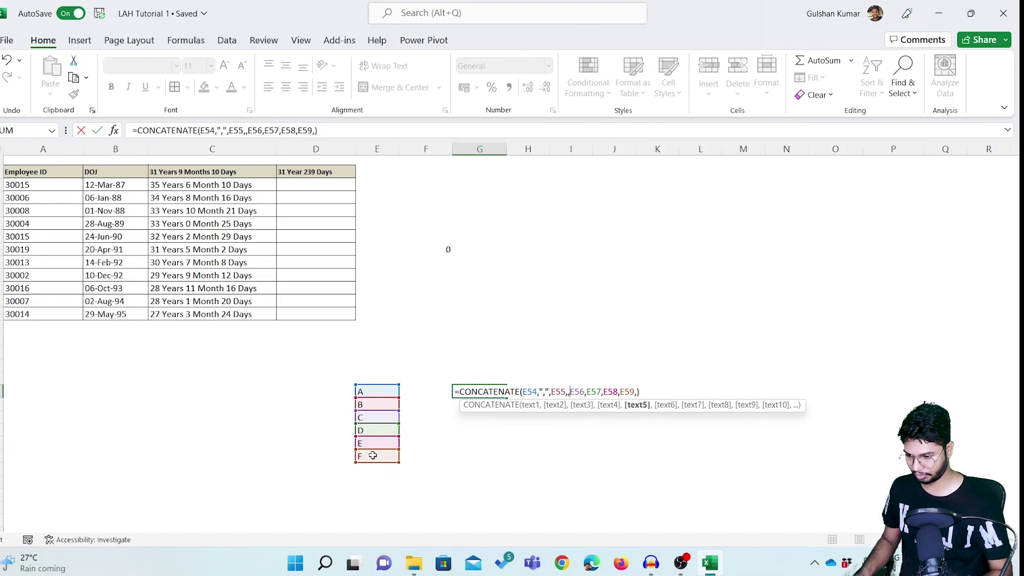
type("\",")
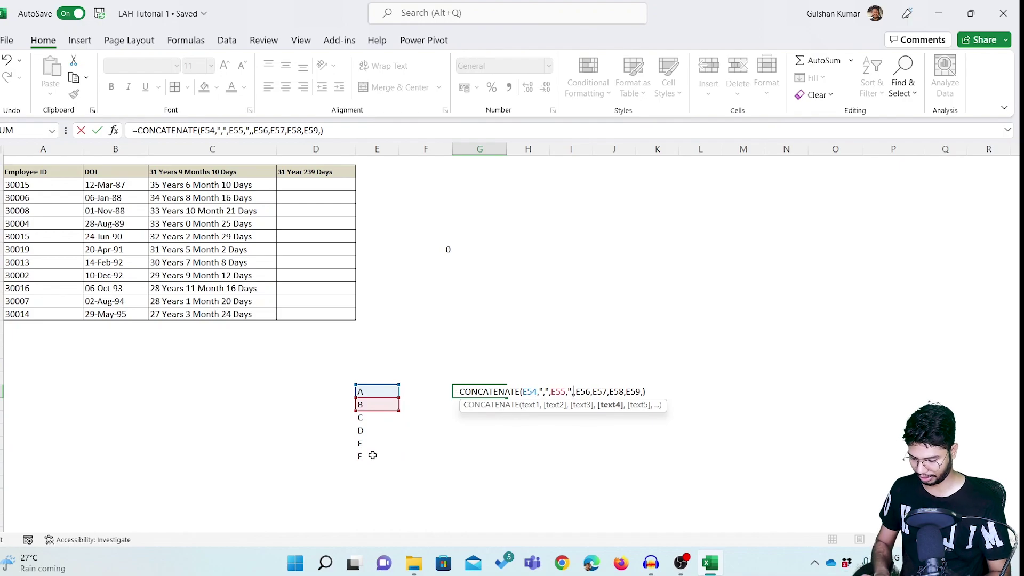
key("Return")
key("Up")
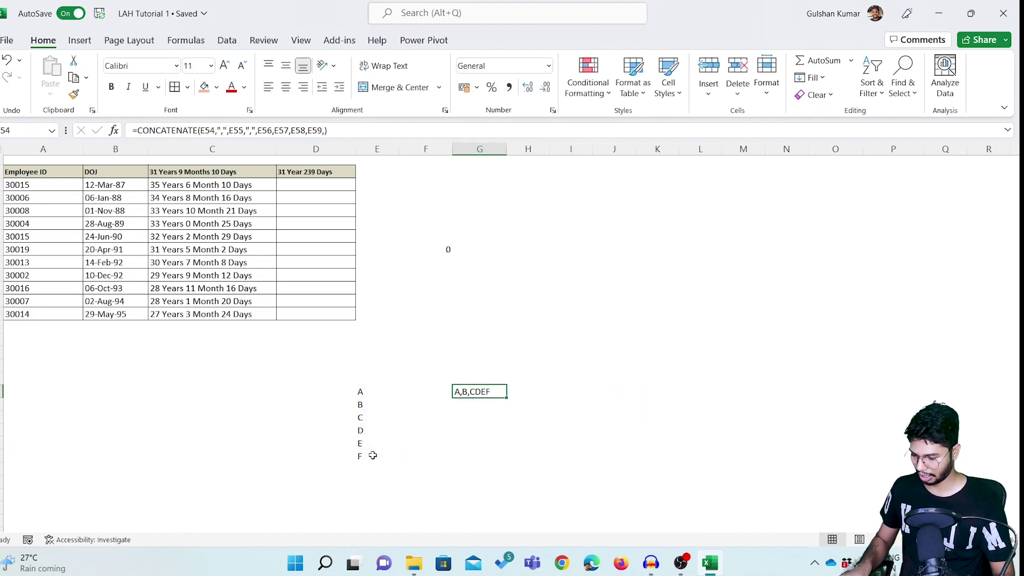
Add the remaining "," separators after E56, E57 and E58 so G54 displays A,B,C,D,E,F.
key("F2")
key("Left")
key("Left")
key("Left")
key("Left")
key("Left")
key("Left")
key("Left")
key("Left")
key("Left")
key("Left")
key("Left")
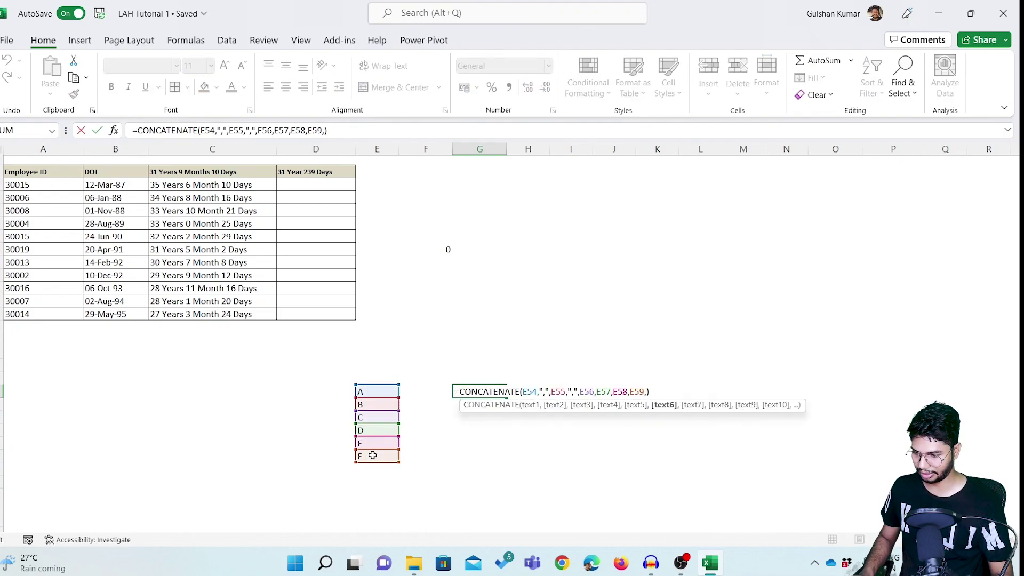
key("Left")
key("Left")
key("Left")
key("Left")
key("Left")
key("Left")
key("Left")
key("shift+Left")
key("shift+Left")
key("shift+Left")
key("shift+Left")
key("shift+Right")
key("ctrl+c")
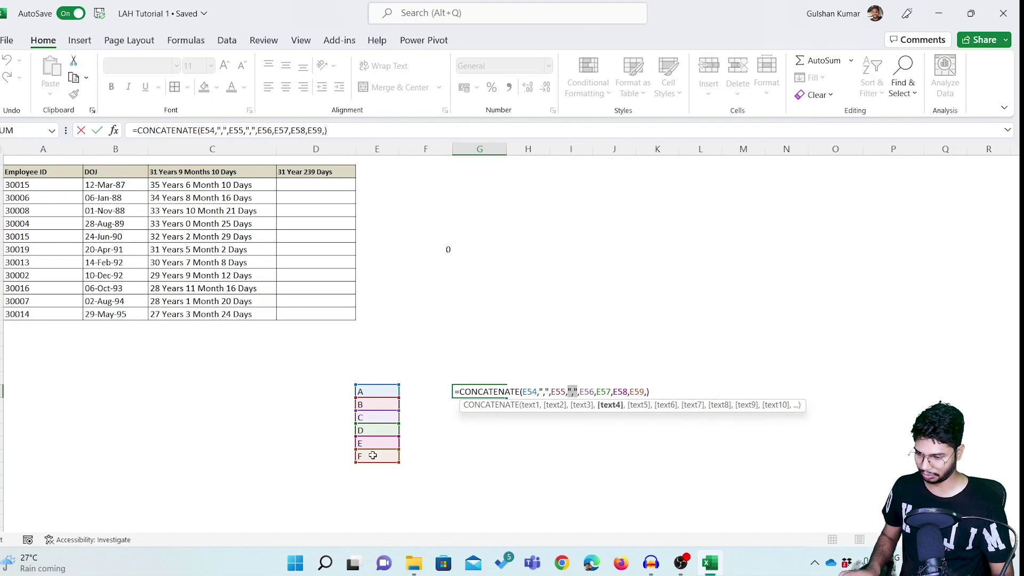
key("Right")
key("Right")
key("Right")
key("Right")
key("Right")
key("Right")
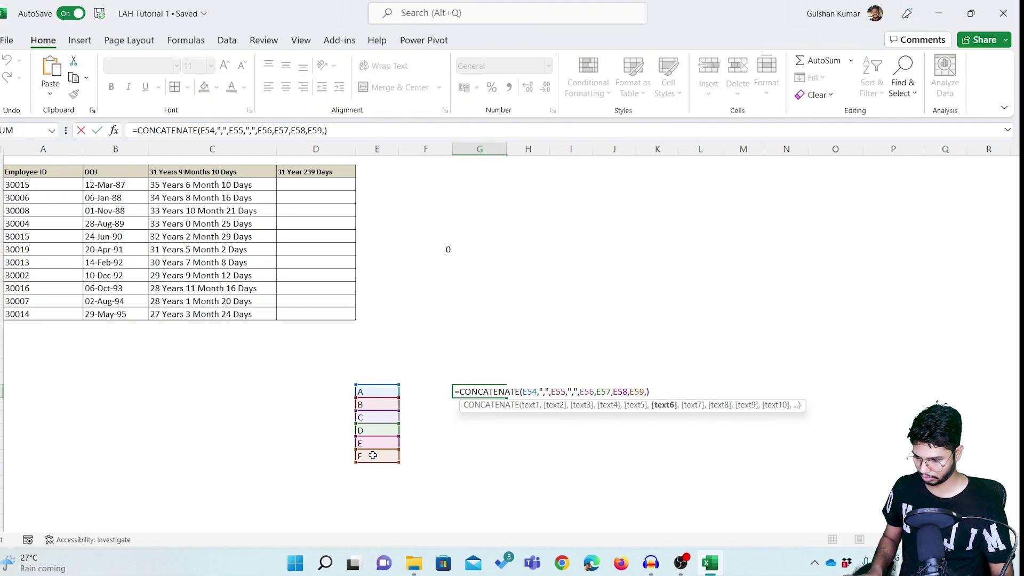
key("ctrl+v")
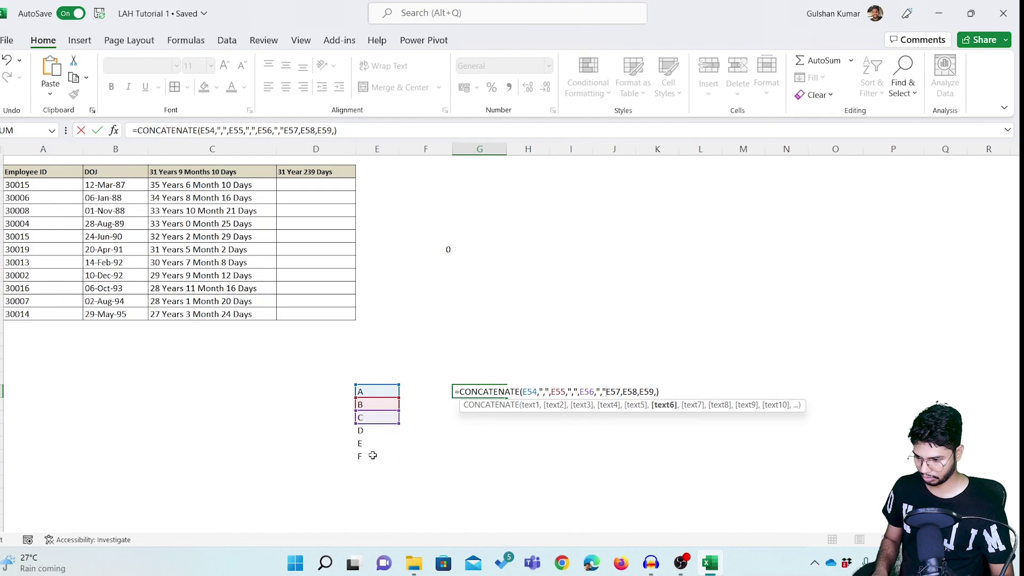
type(",")
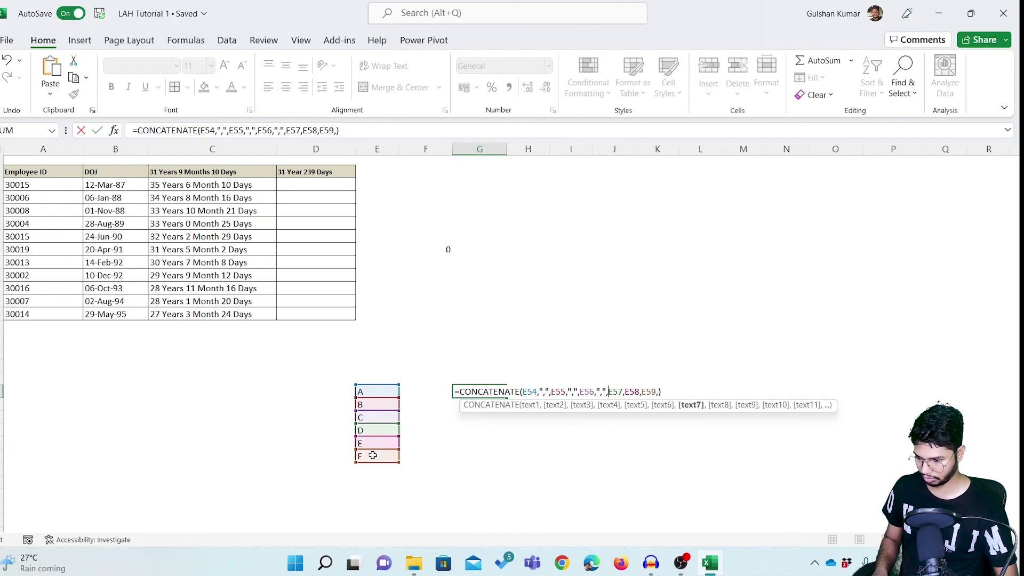
key("Right")
key("Right")
key("Right")
key("ctrl+v")
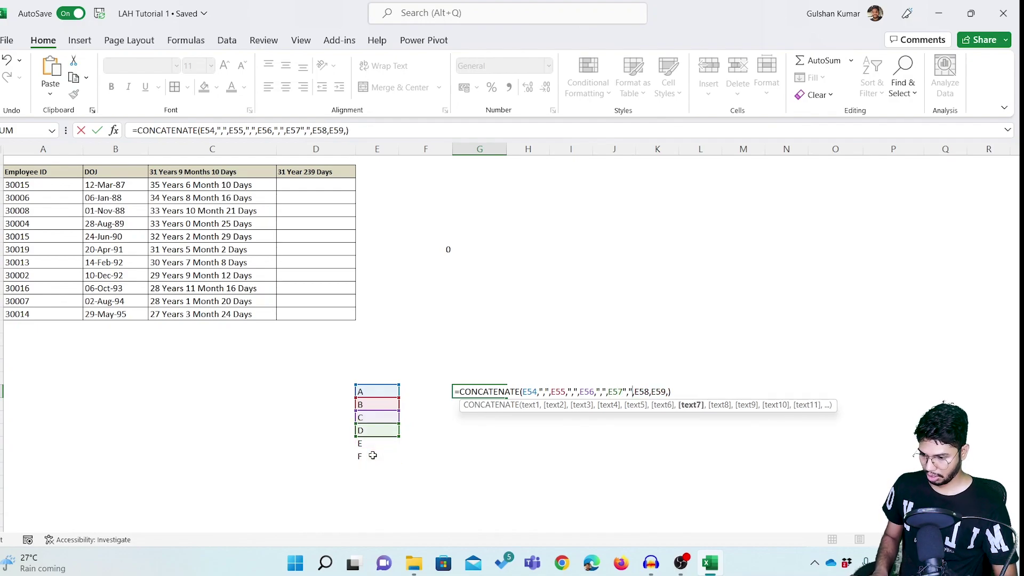
type(",")
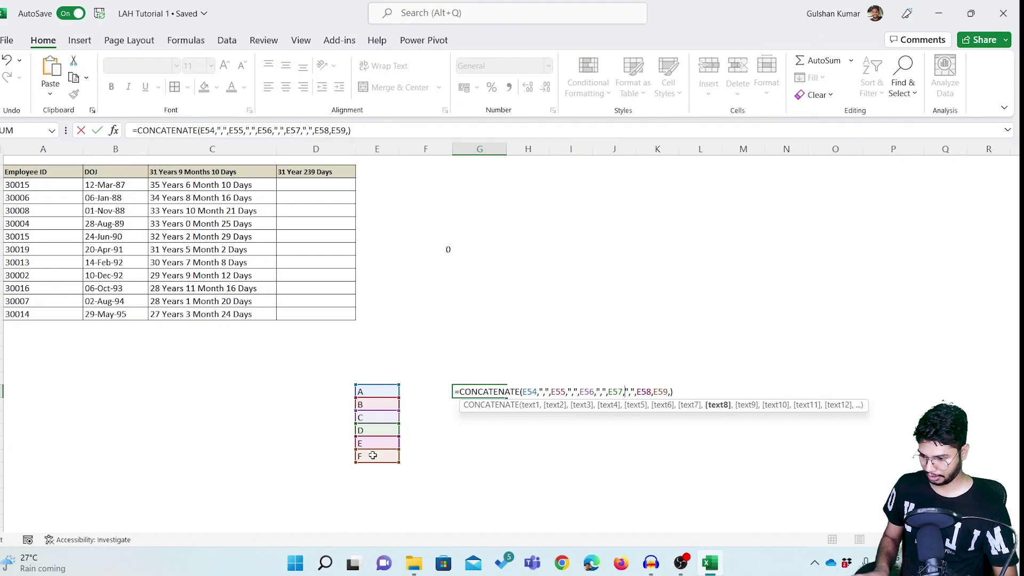
key("Right")
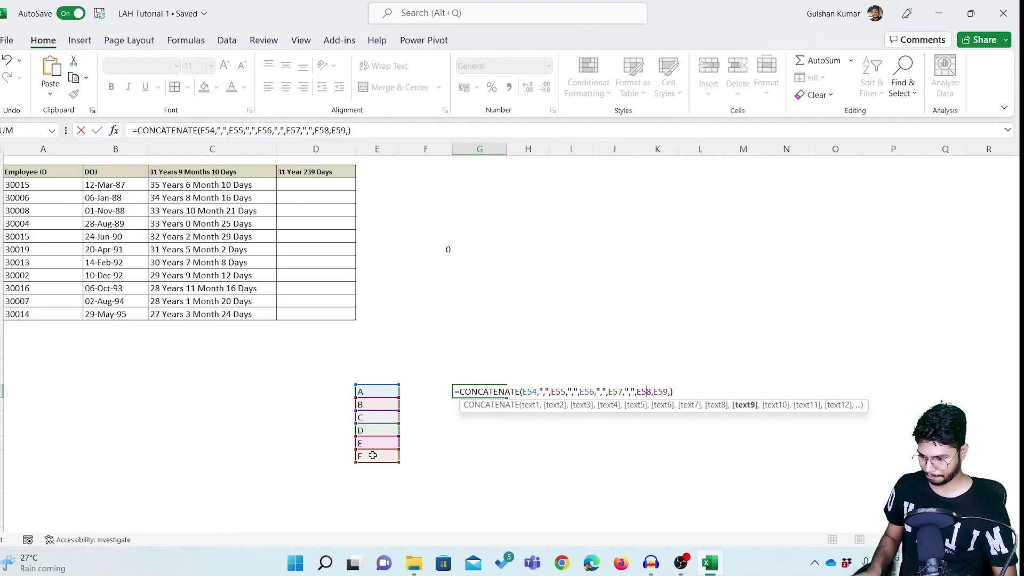
key("ctrl+v")
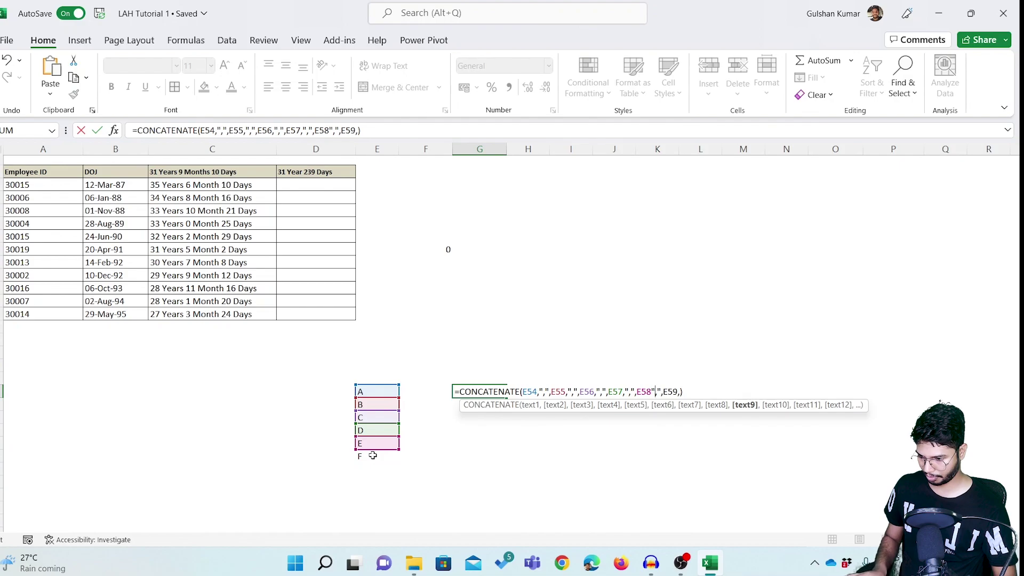
type(",")
key("Return")
key("Up")
key("Up")
key("Down")
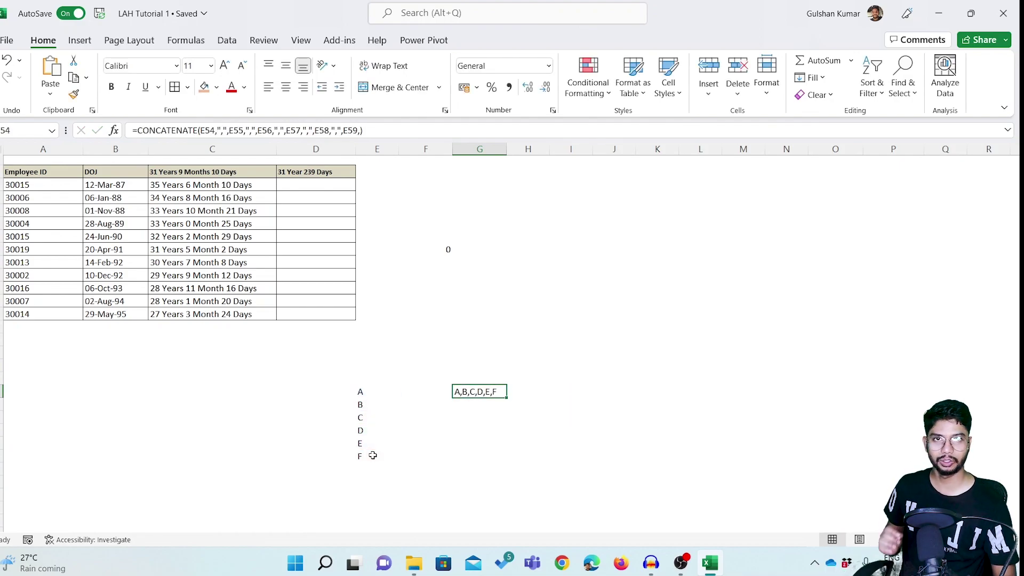
Change each "," separator in G54's CONCATENATE formula to ", " so it displays A, B, C, D, E, F.
key("F2")
key("Left")
key("Left")
key("Left")
key("Left")
key("Left")
key("Left")
key("Left")
key("Left")
key("Left")
key("Left")
key("Left")
key("Left")
key("Left")
key("Left")
key("Left")
key("Left")
key("Left")
key("Left")
key("Left")
key("Left")
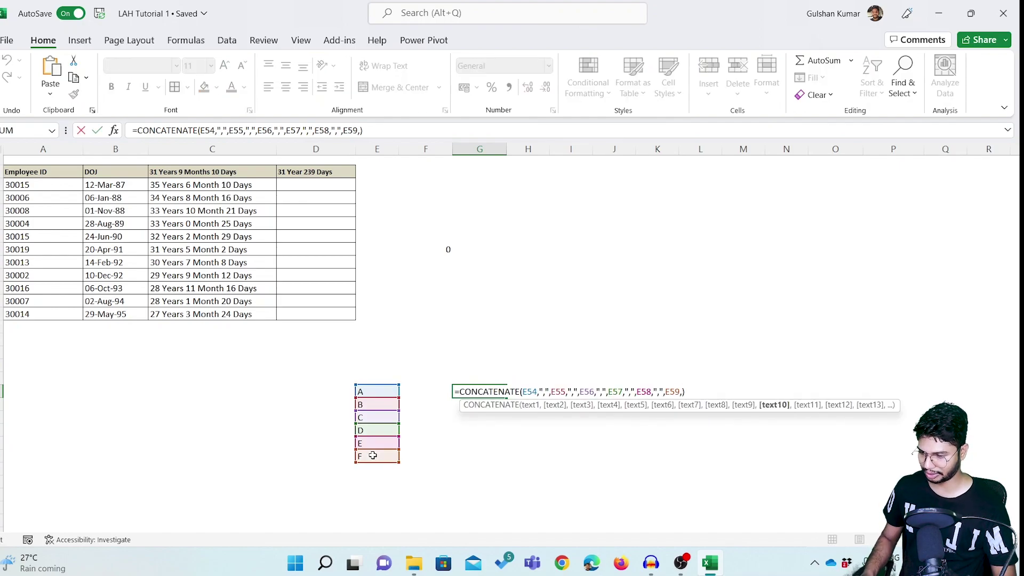
key("Left")
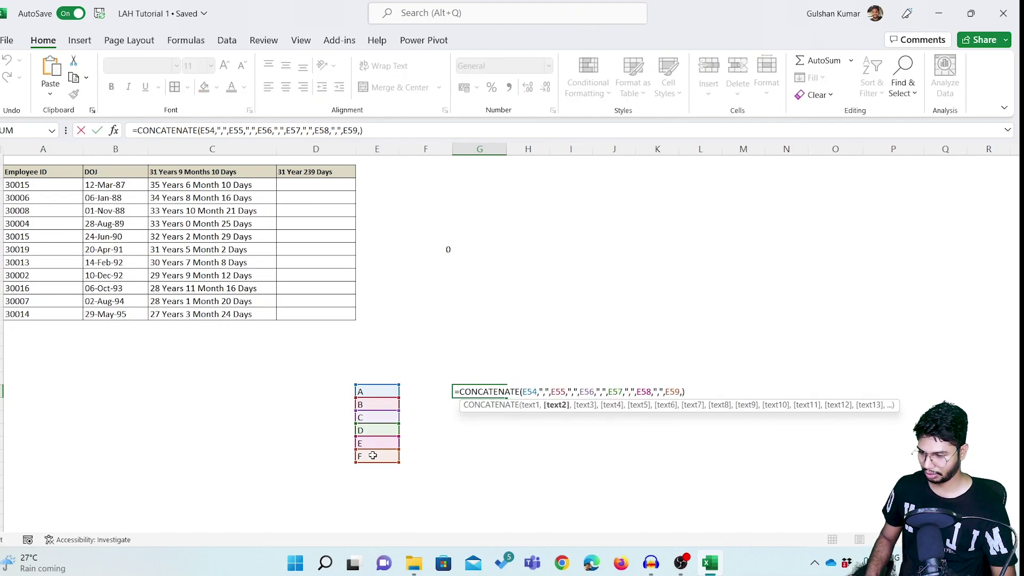
key("Right")
key("Right")
key("Right")
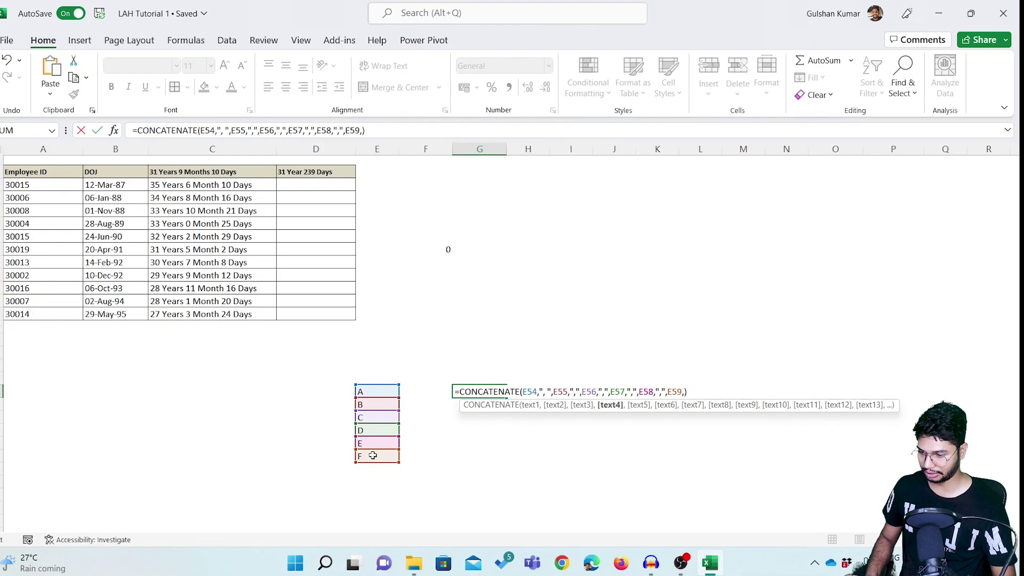
key("Right")
key("Right")
key("Right")
key("Right")
key("Right")
key("Right")
key("Right")
key("Right")
key("Right")
key("Right")
key("Right")
key("Right")
key("Right")
key("BackSpace")
key("Right")
key("Right")
key("Right")
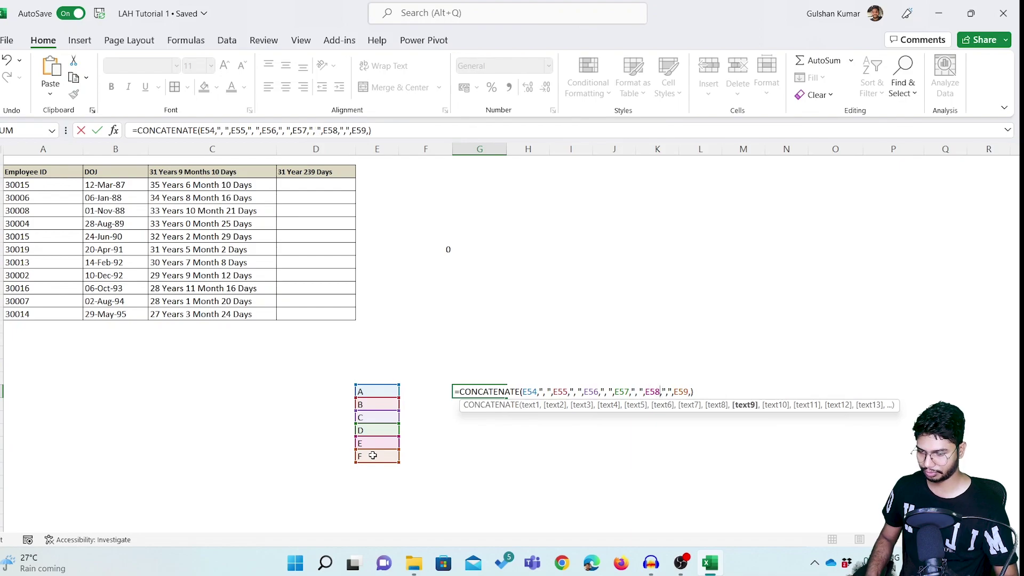
key("Right")
key("Right")
key("Return")
key("Up")
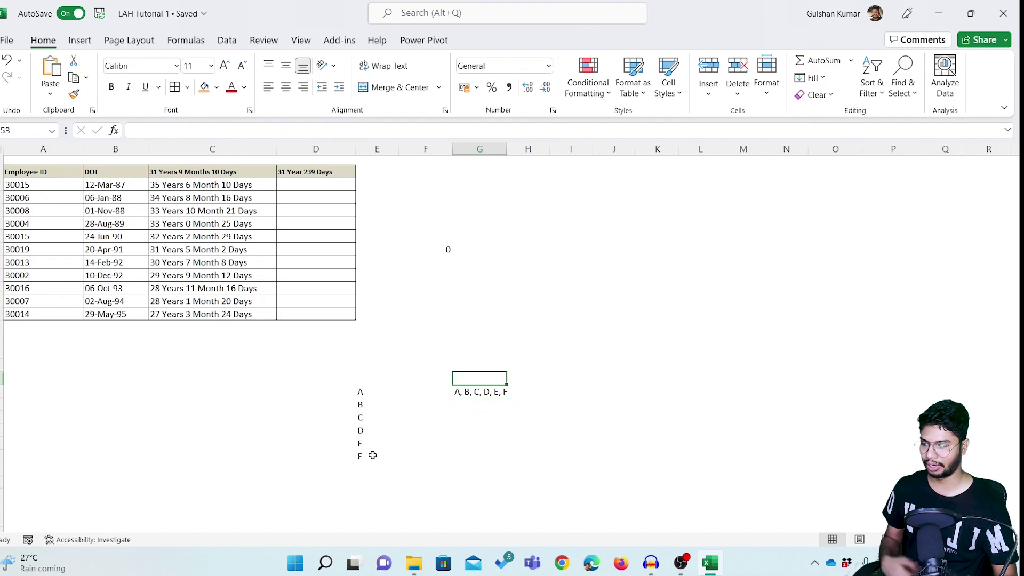
Enter =CONCAT(E54:E59) in H54 to join the letters into ABCDEF.
key("Delete")
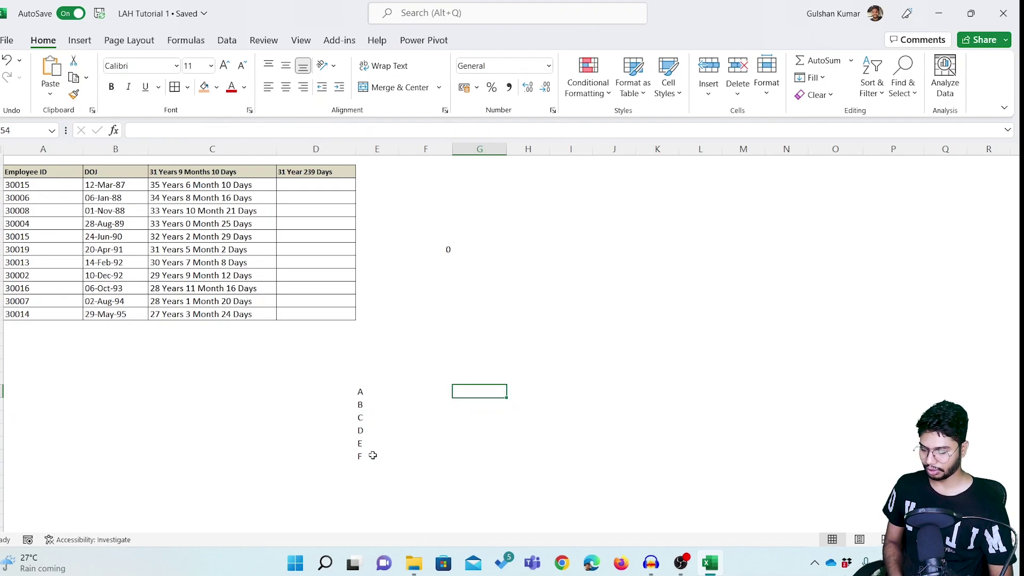
key("ctrl+z")
key("Right")
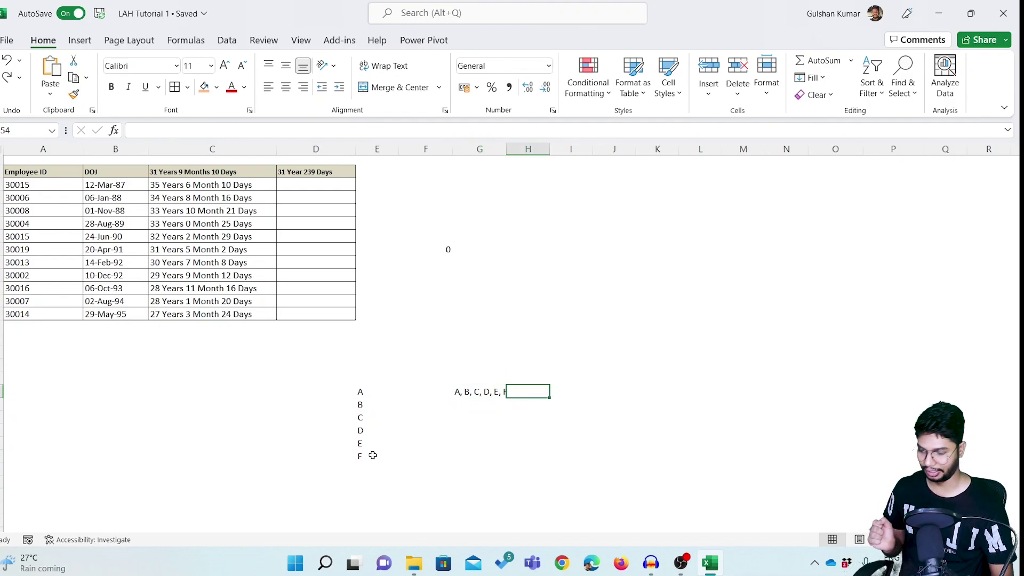
type("=tex")
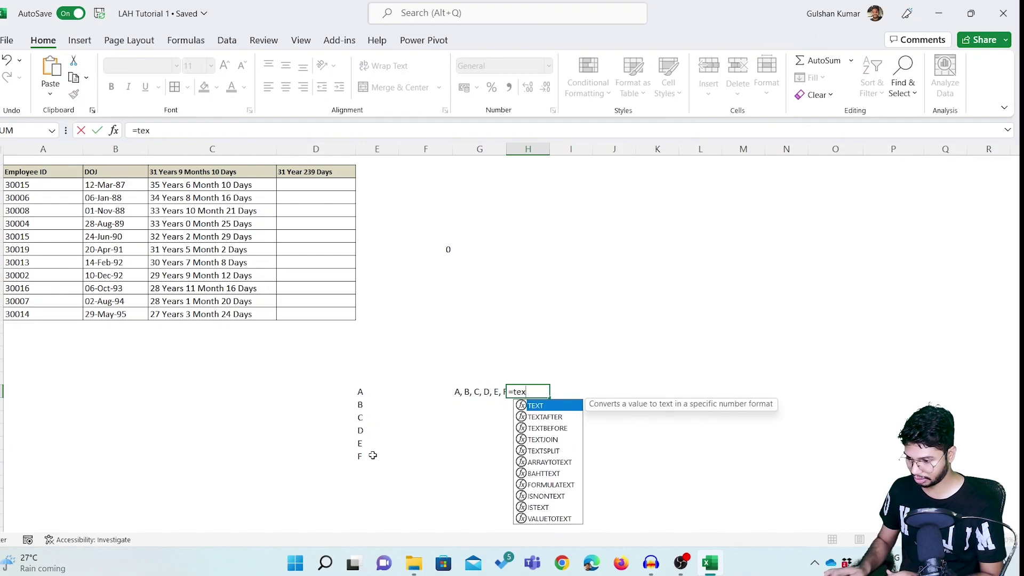
type("tj")
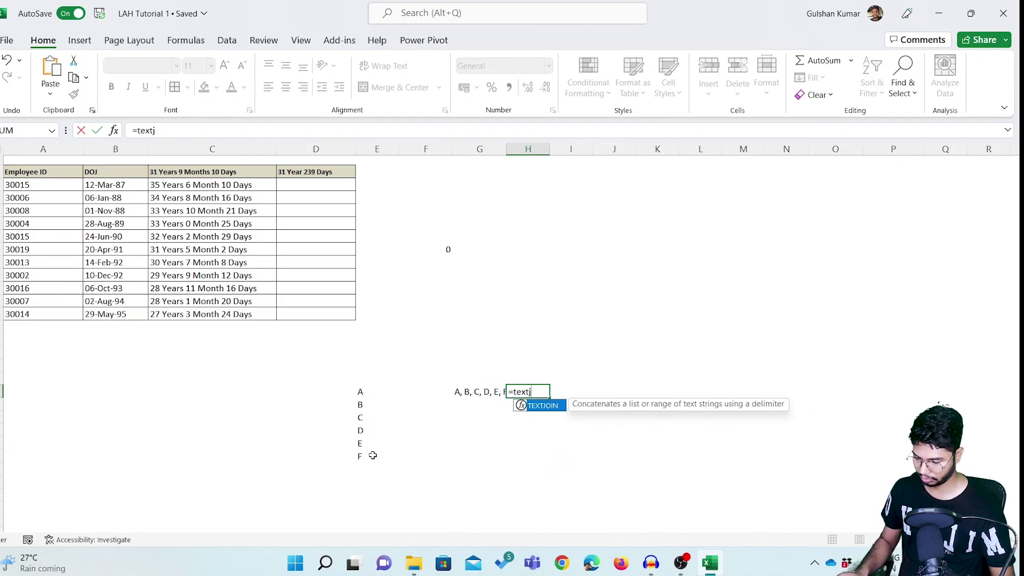
key("BackSpace")
key("BackSpace")
key("BackSpace")
key("BackSpace")
key("BackSpace")
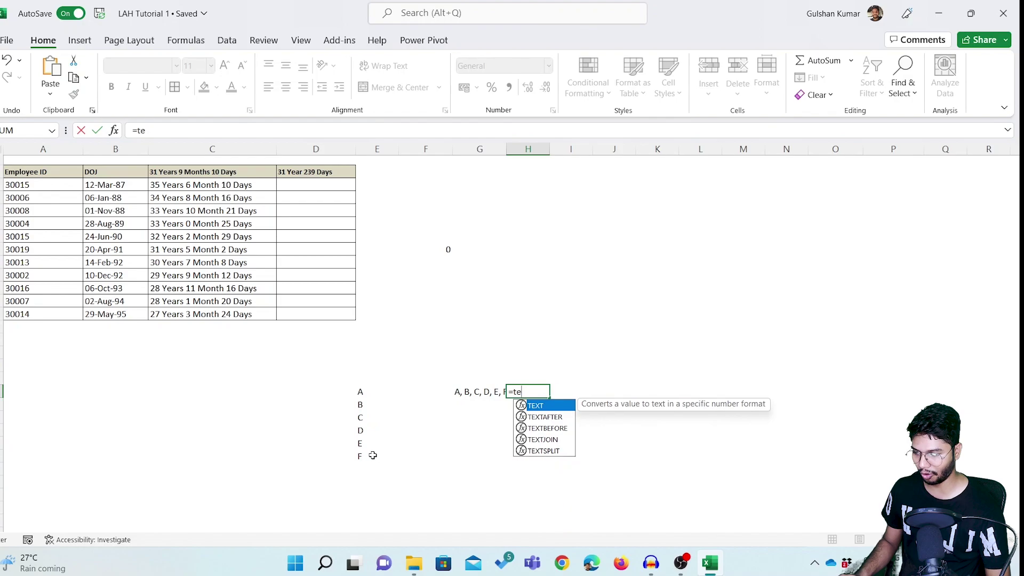
type("con")
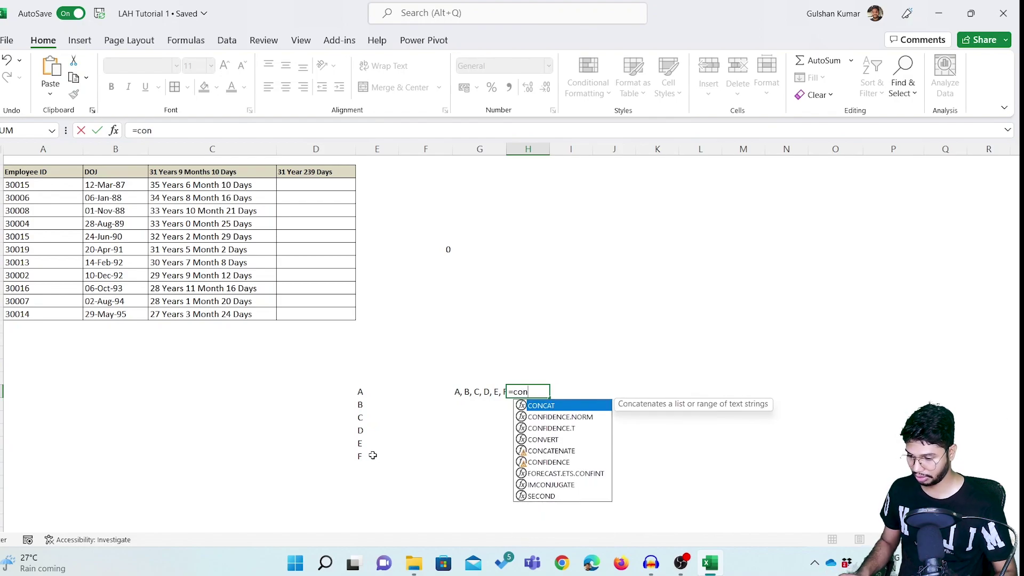
key("Tab")
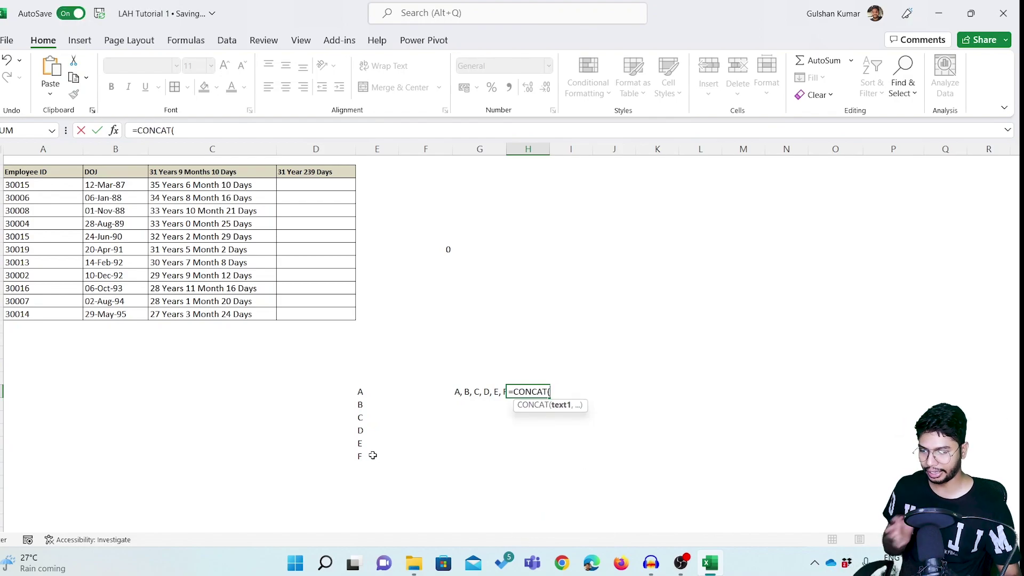
left_click_drag(361, 390, 369, 454)
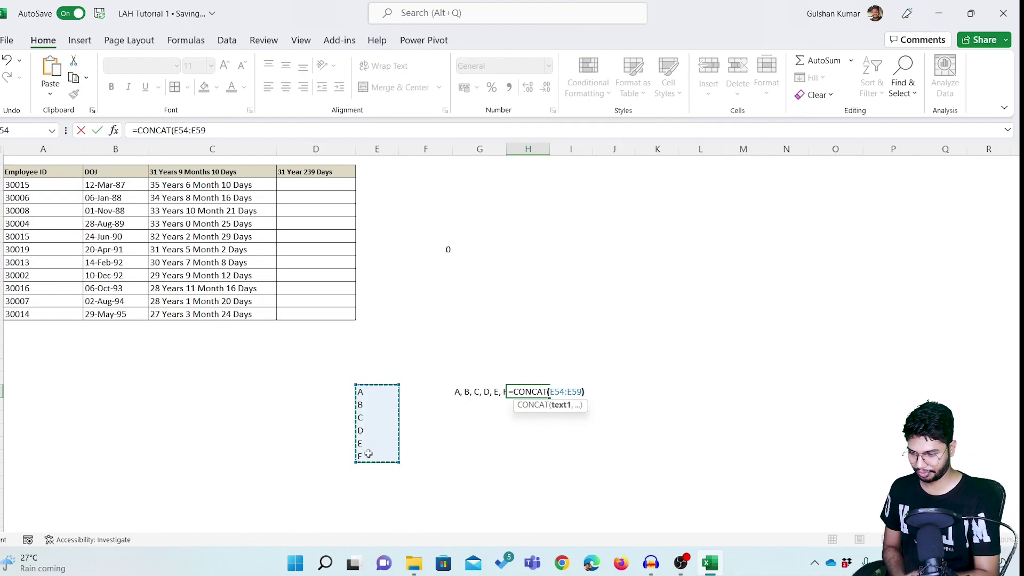
key("Return")
Move the CONCAT formula from H54 over to I54.
key("Up")
key("ctrl+c")
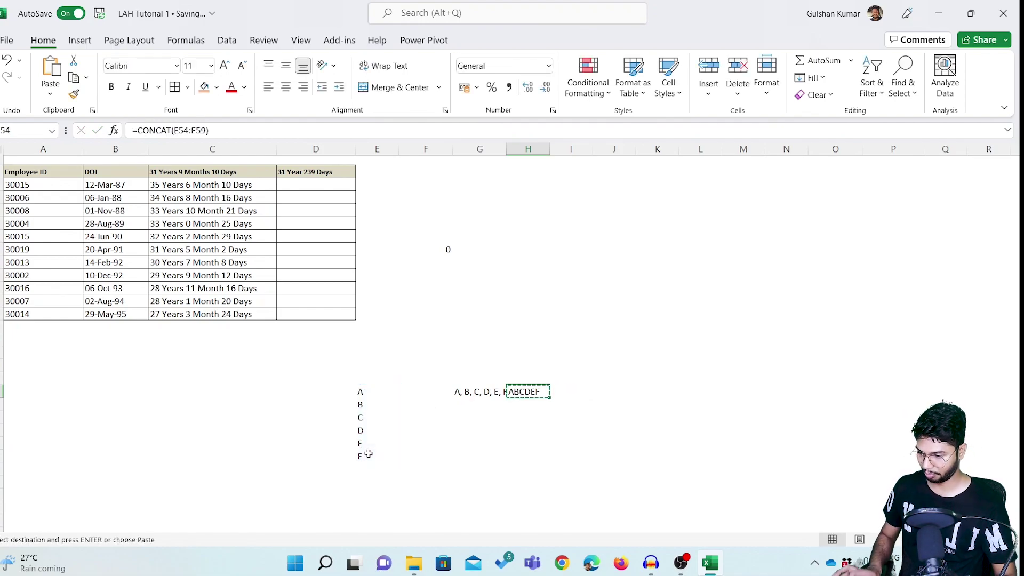
key("Right")
key("ctrl+v")
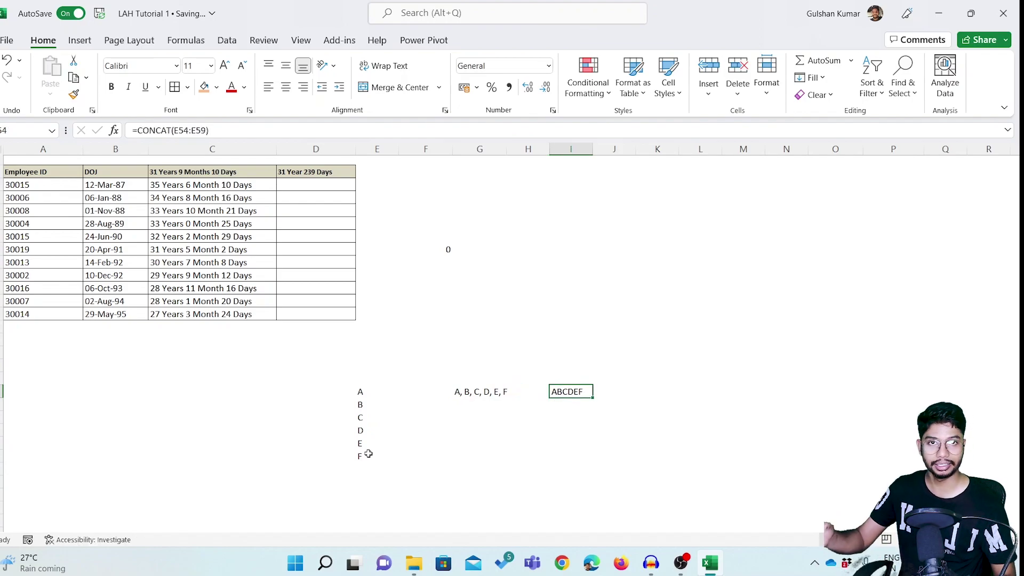
key("Left")
key("Left")
key("Down")
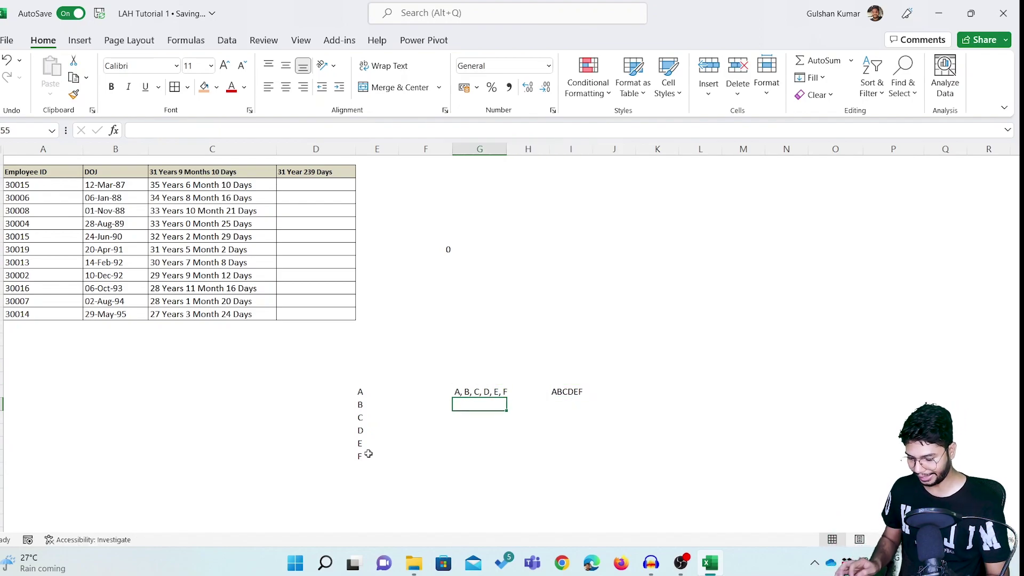
type("=co")
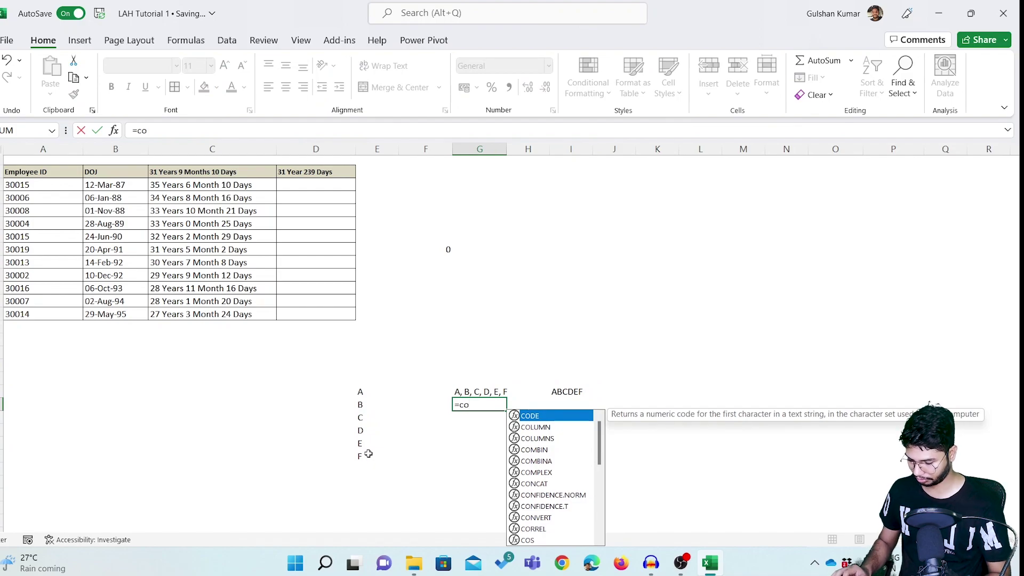
type("nc")
key("Down")
key("Tab")
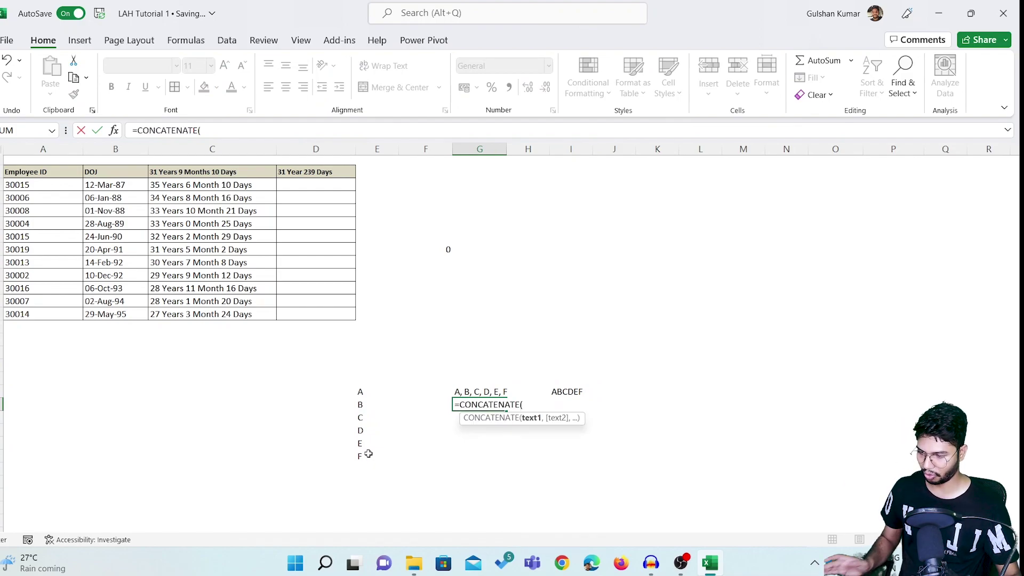
left_click_drag(360, 392, 367, 453)
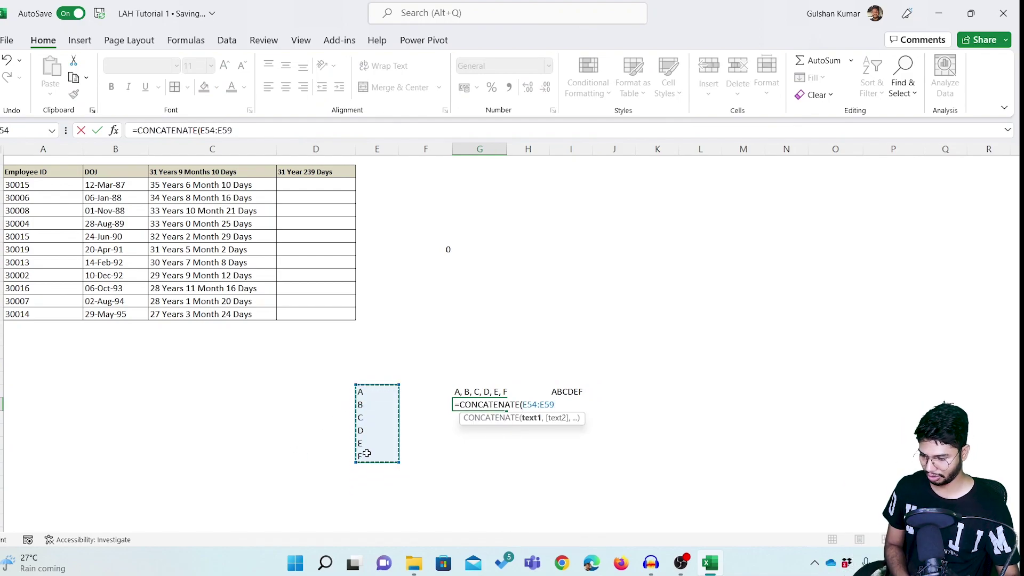
key("Return")
key("Up")
key("Right")
key("Left")
key("Down")
key("Up")
key("ctrl+shift+Down")
key("Delete")
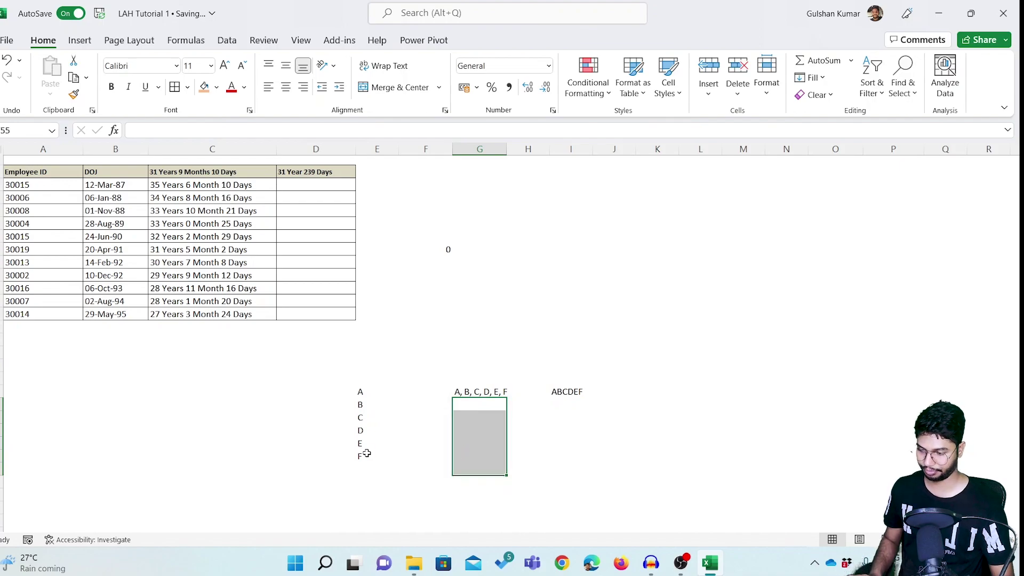
key("Up")
key("Left")
key("Left")
key("Right")
key("Right")
key("Right")
key("Right")
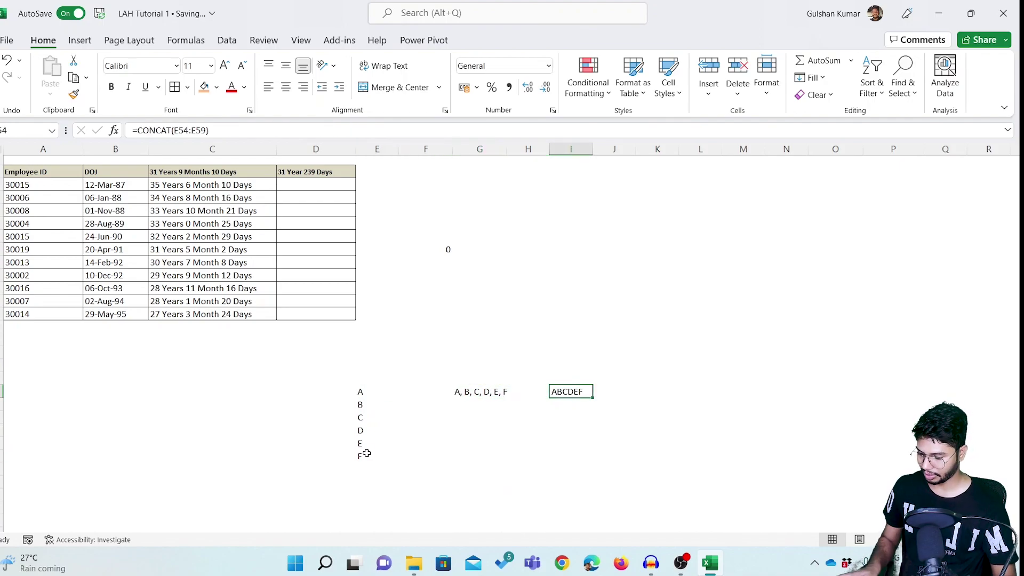
key("F2")
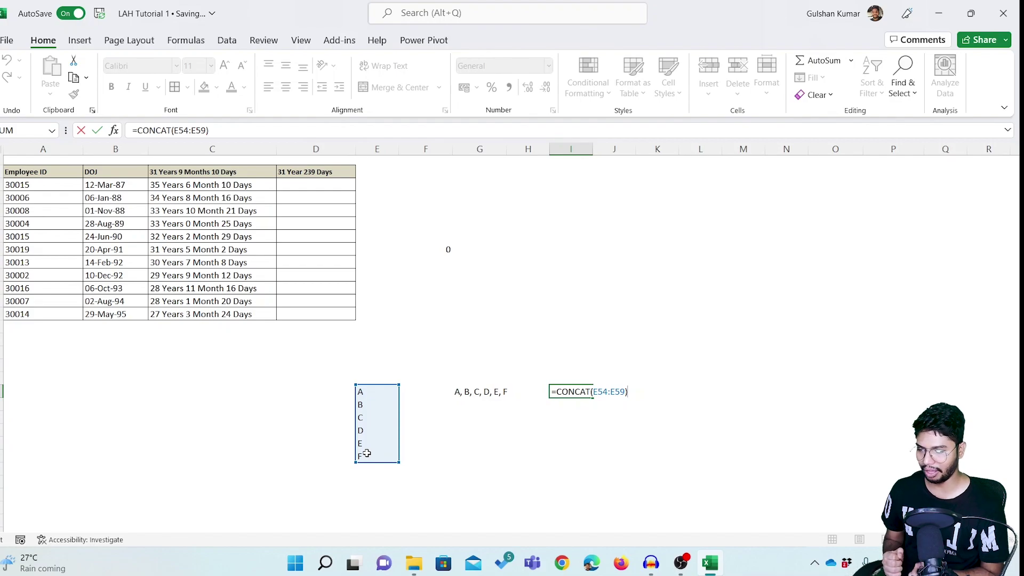
key("Return")
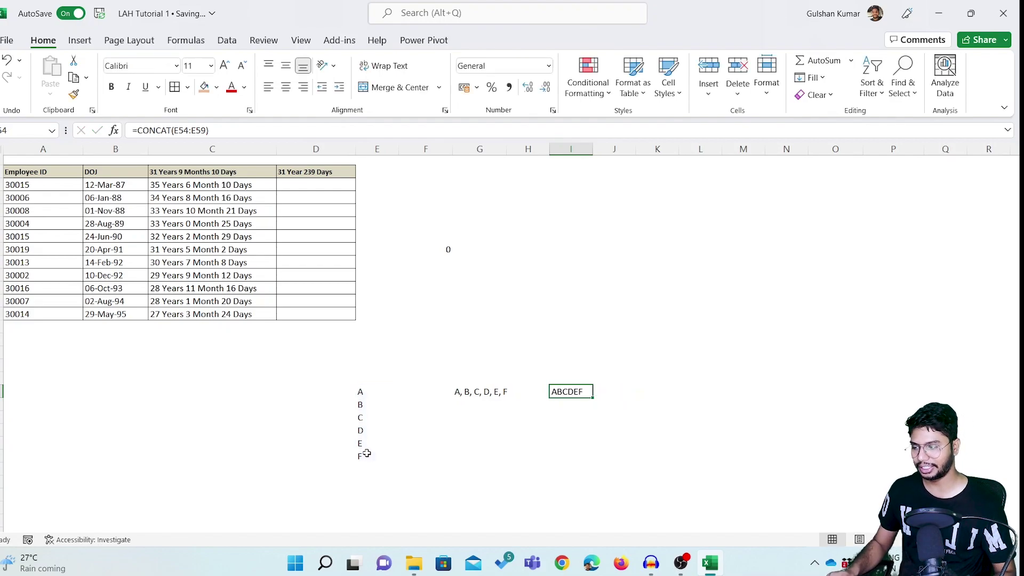
Enter =TEXTJOIN(", ",TRUE,E54:E59) in I55 to show A, B, C, D, E, F.
type("=text")
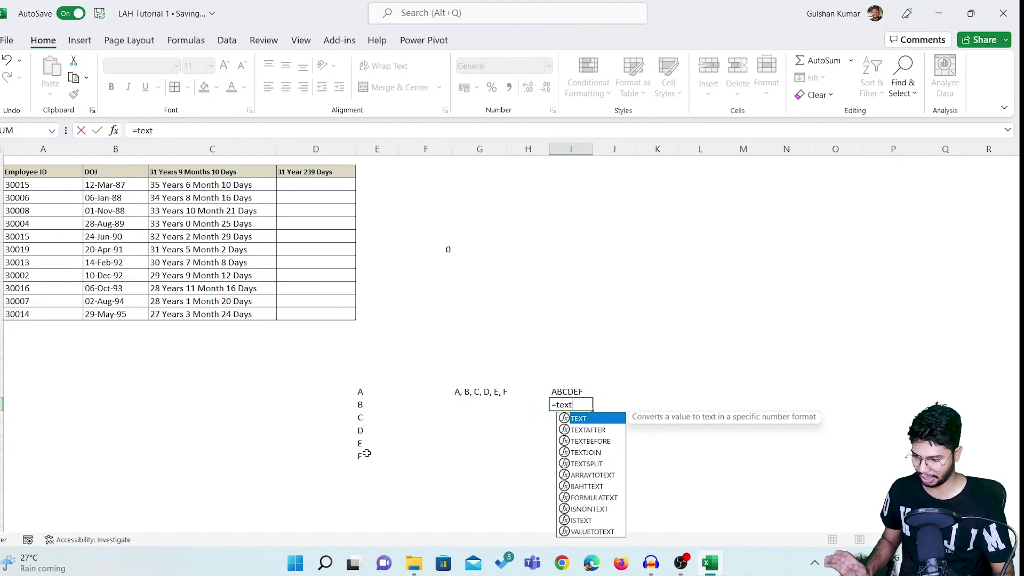
key("Down")
key("Down")
key("Down")
key("Tab")
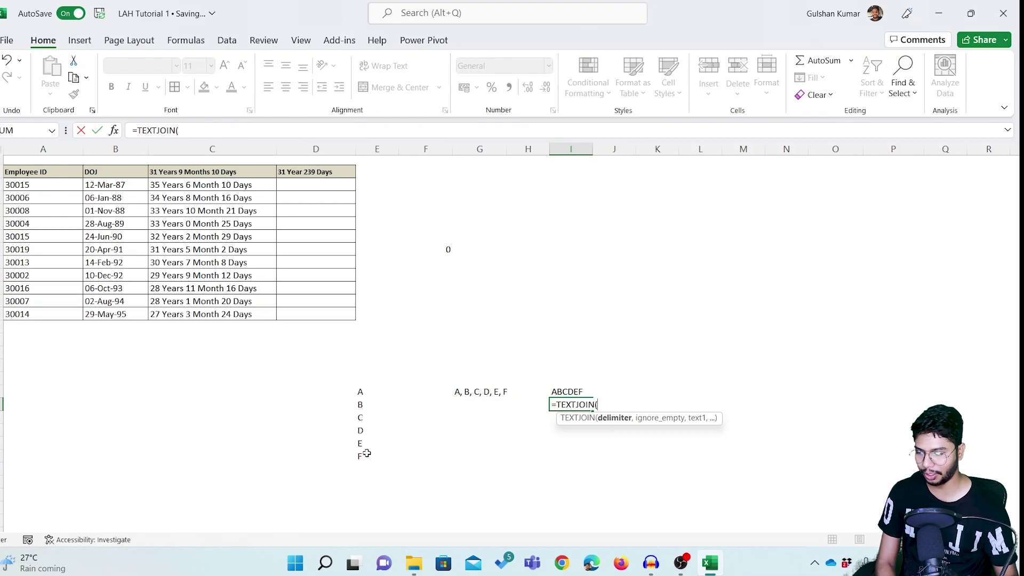
type("\", \",")
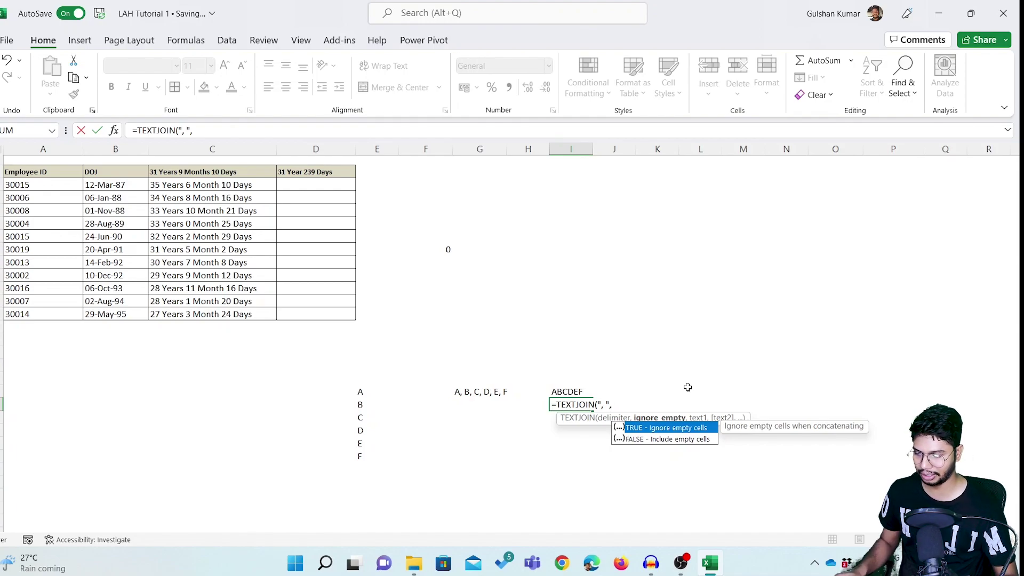
key("Down")
key("Up")
key("Tab")
type(",")
left_click_drag(359, 393, 373, 454)
type(")")
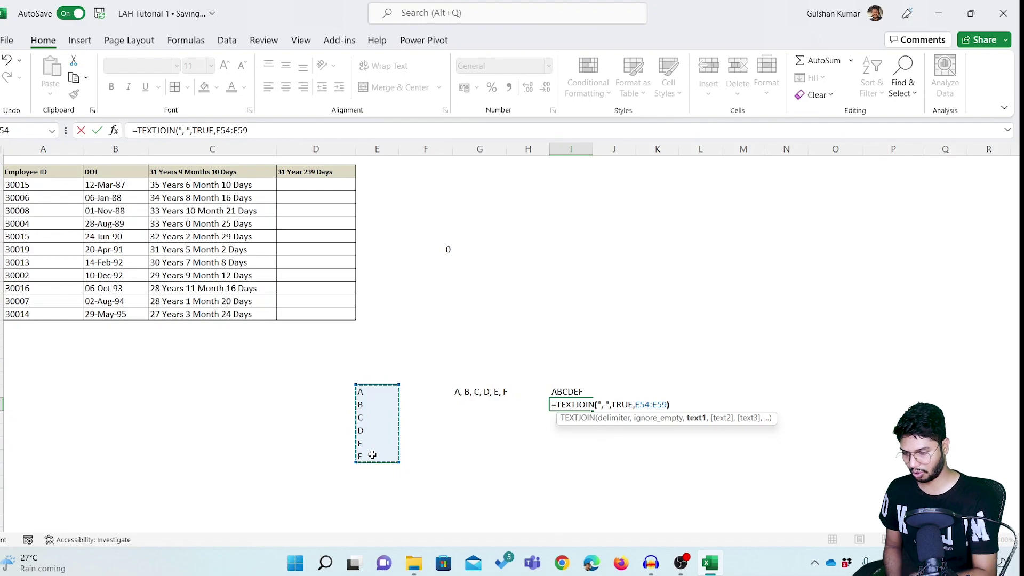
key("Return")
key("Up")
key("Up")
Replace I55's TEXTJOIN delimiter ", " with "-" so it shows A-B-C-D-E-F.
key("Down")
key("Down")
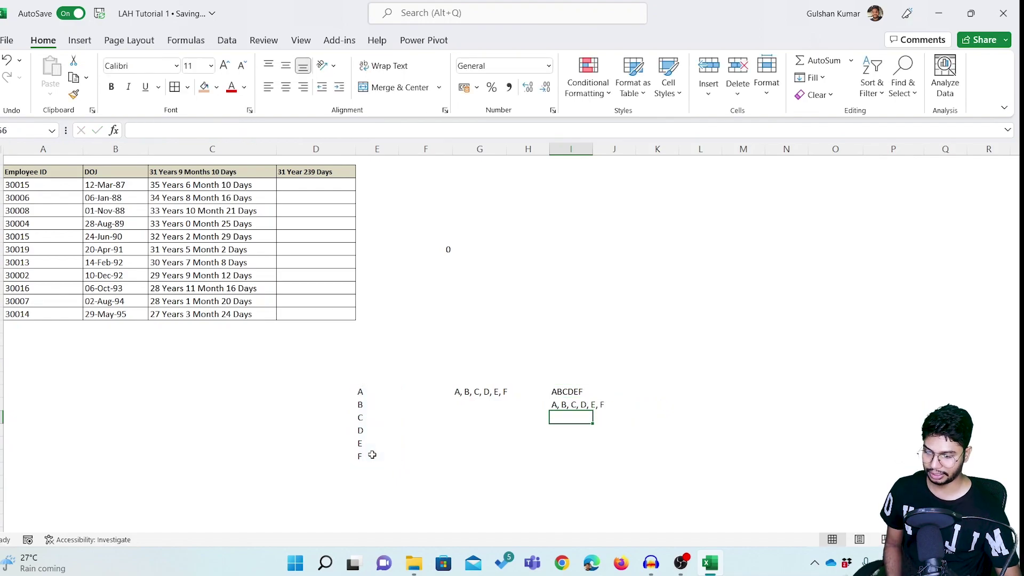
key("Up")
key("F2")
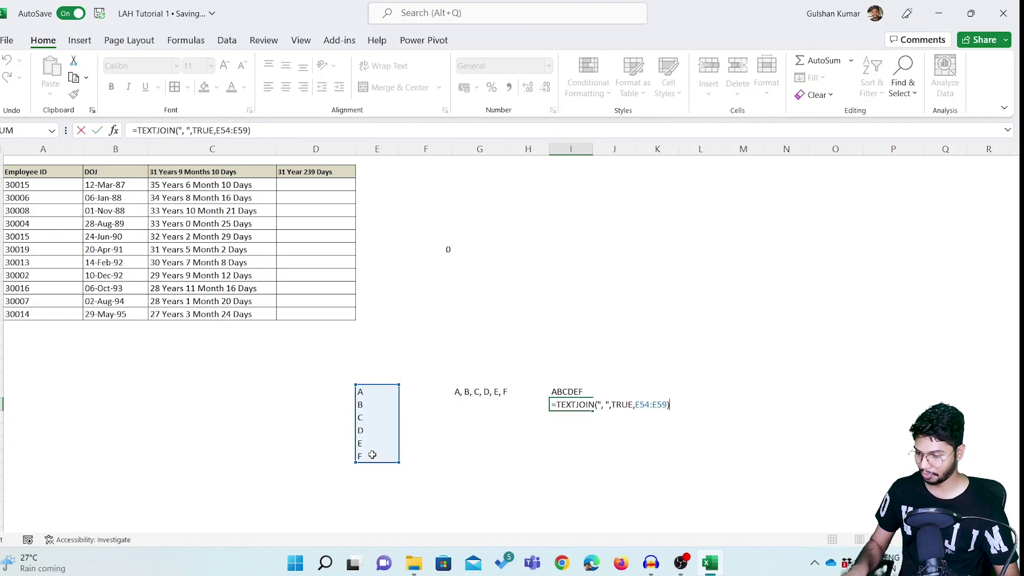
key("Left")
key("Left")
key("Left")
key("Left")
key("Left")
key("Left")
key("Left")
key("Left")
key("Left")
key("Left")
key("Left")
key("Left")
key("Left")
key("Left")
key("Left")
key("Left")
key("Left")
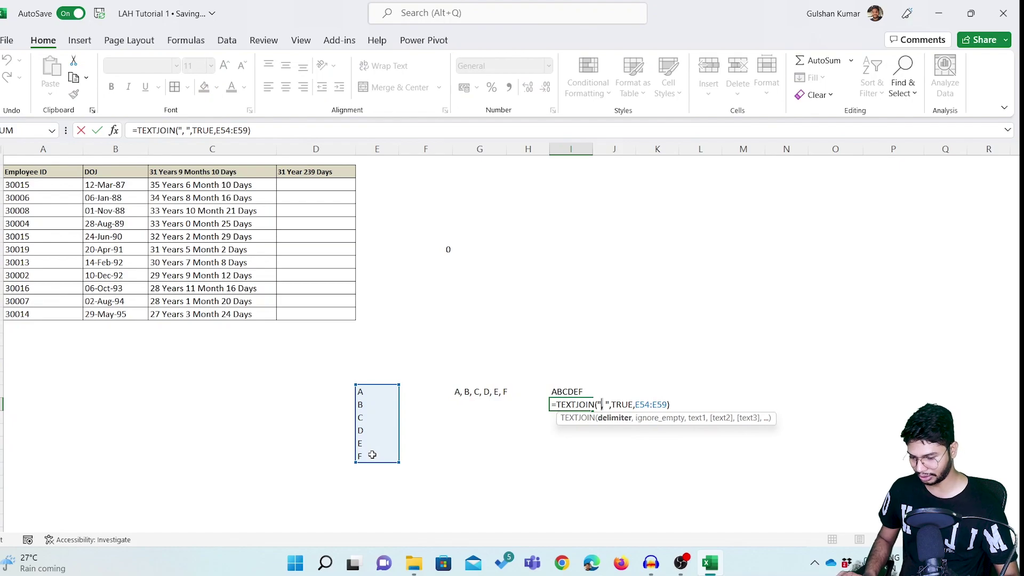
key("Delete")
type("-")
key("BackSpace")
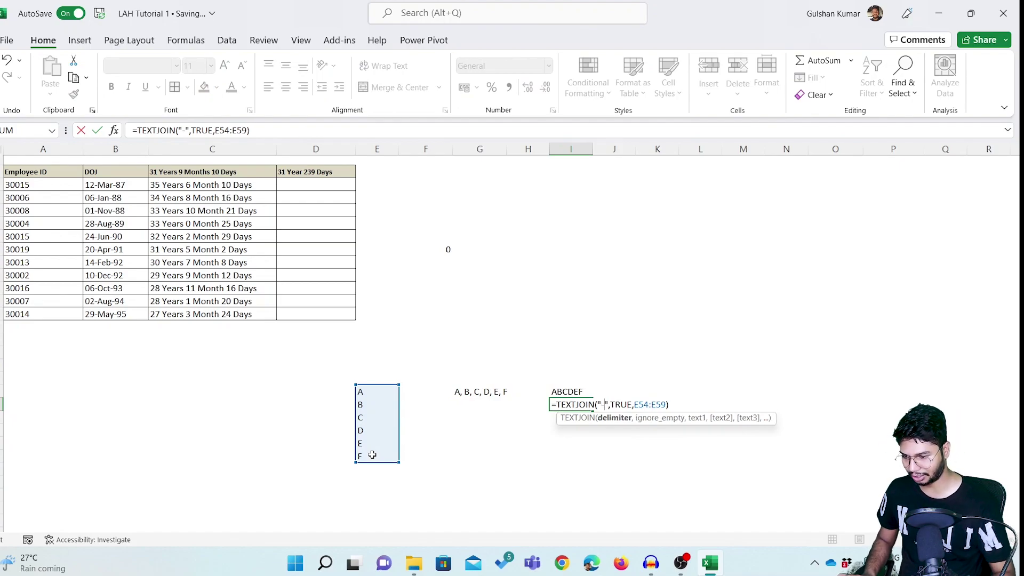
key("Return")
key("Up")
key("Up")
key("Left")
key("Left")
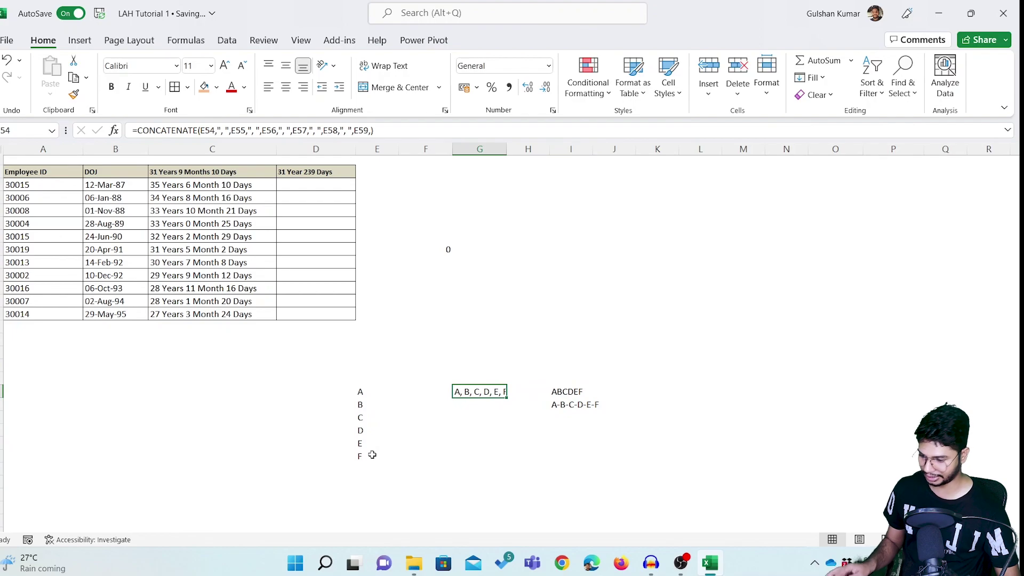
key("F2")
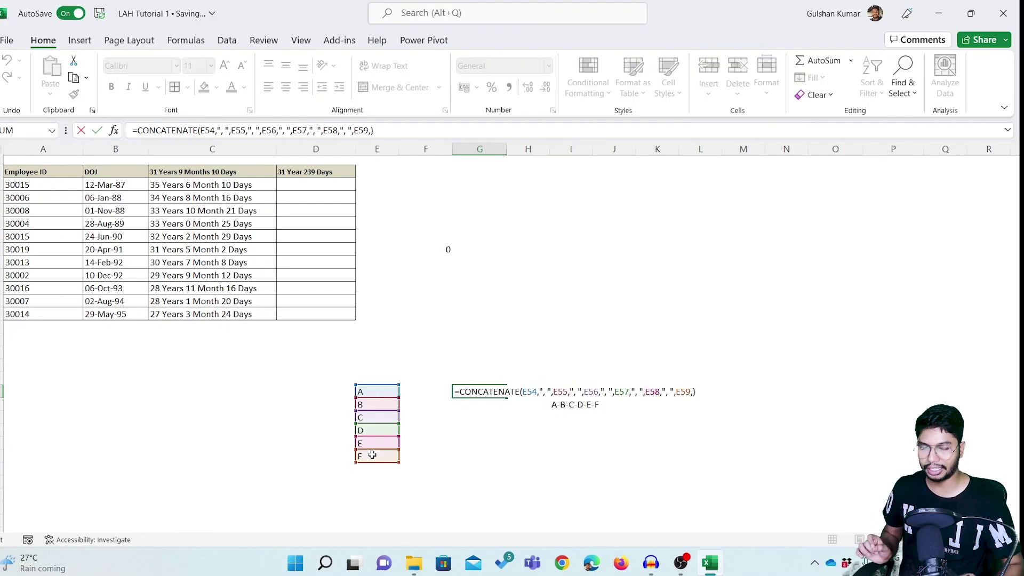